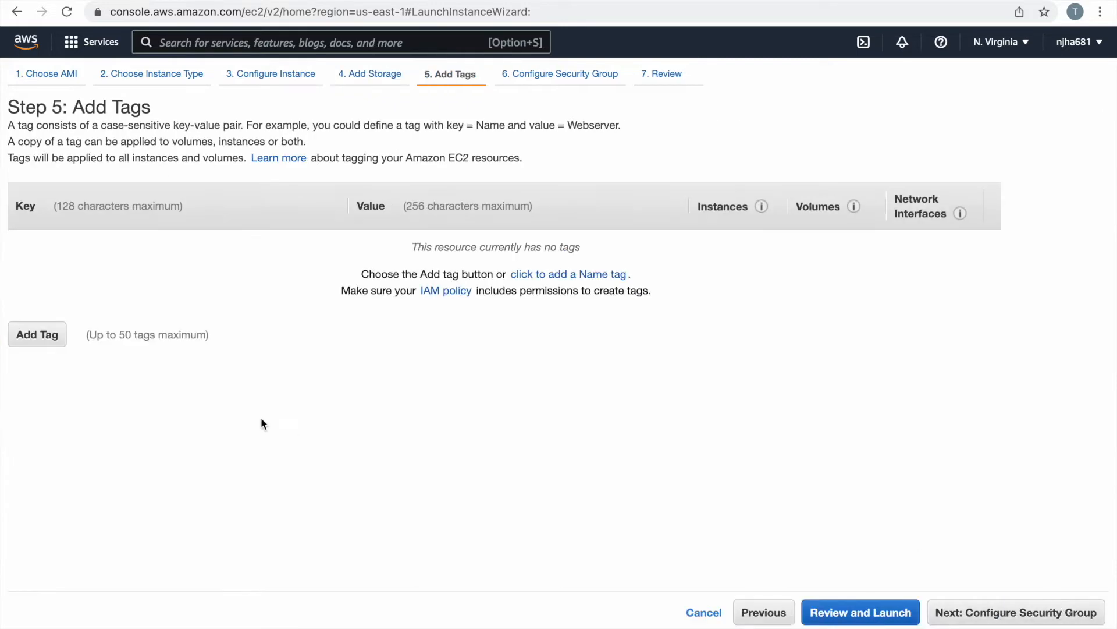
Add a tag with key Name and value app_server, and continue to the security group configuration
key(Tab)
key(shift+Tab)
text(Name)
key(Tab)
text(app_server)
click(1046, 612)
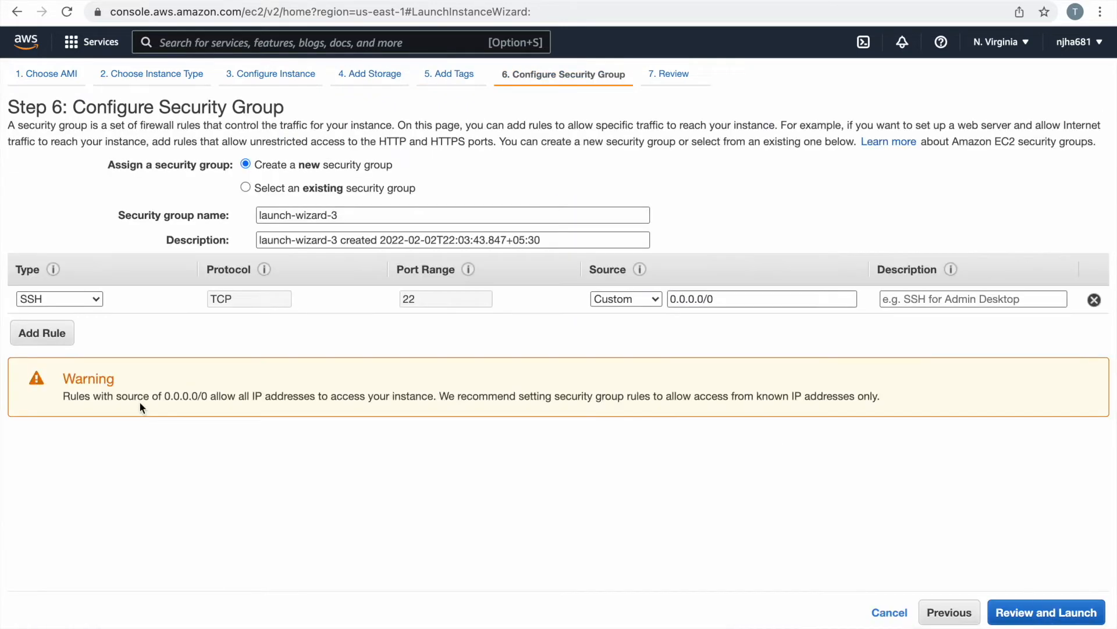
Keep the default new security group with its SSH rule, review the configuration and launch the instance
click(1030, 610)
click(1076, 613)
click(333, 427)
click(743, 491)
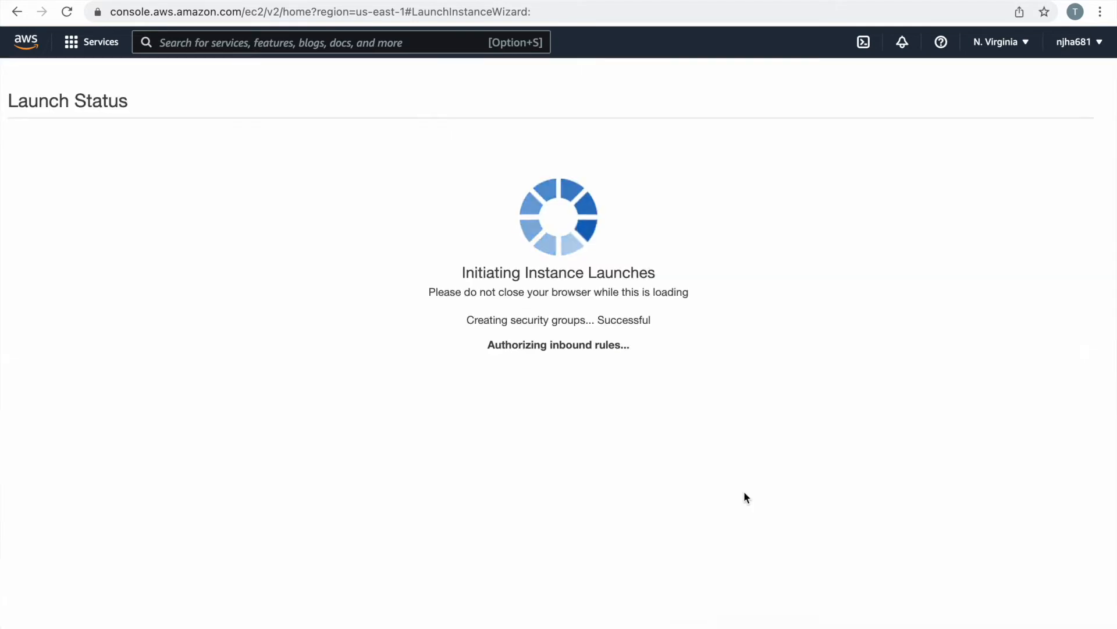
Find the launched app_server in the instances list and connect to it through EC2 Instance Connect as ec2-user
click(375, 186)
click(610, 78)
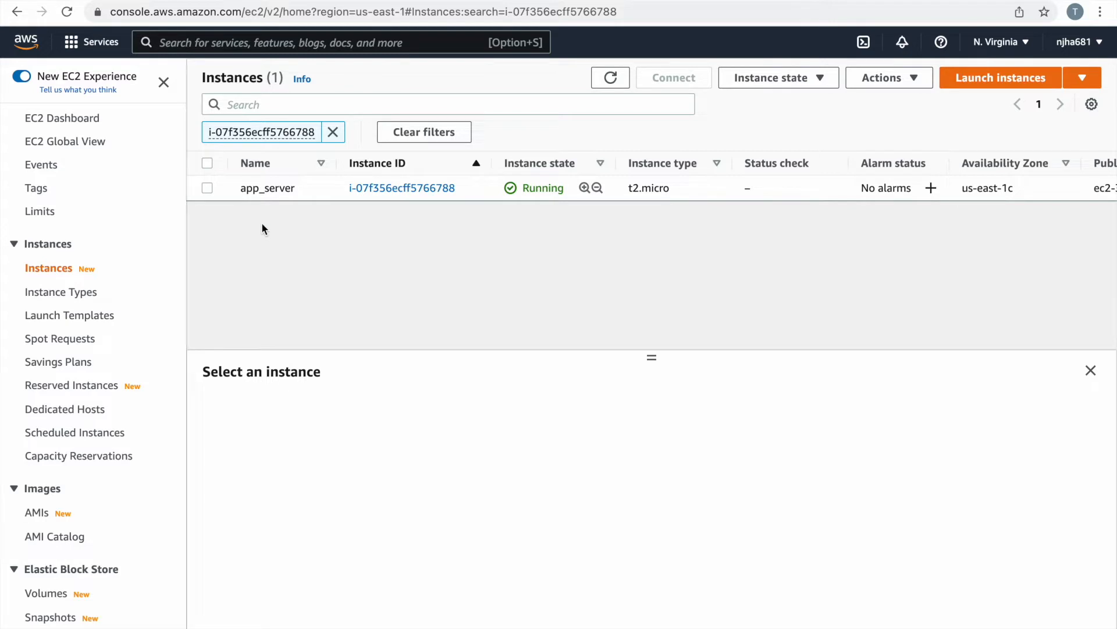
click(206, 187)
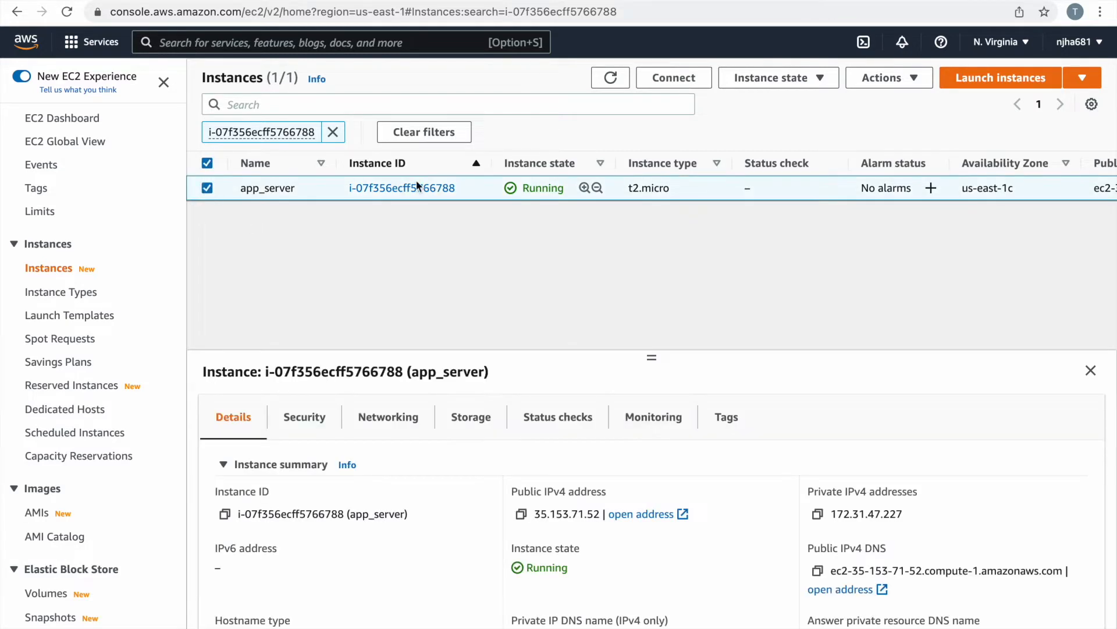
click(668, 81)
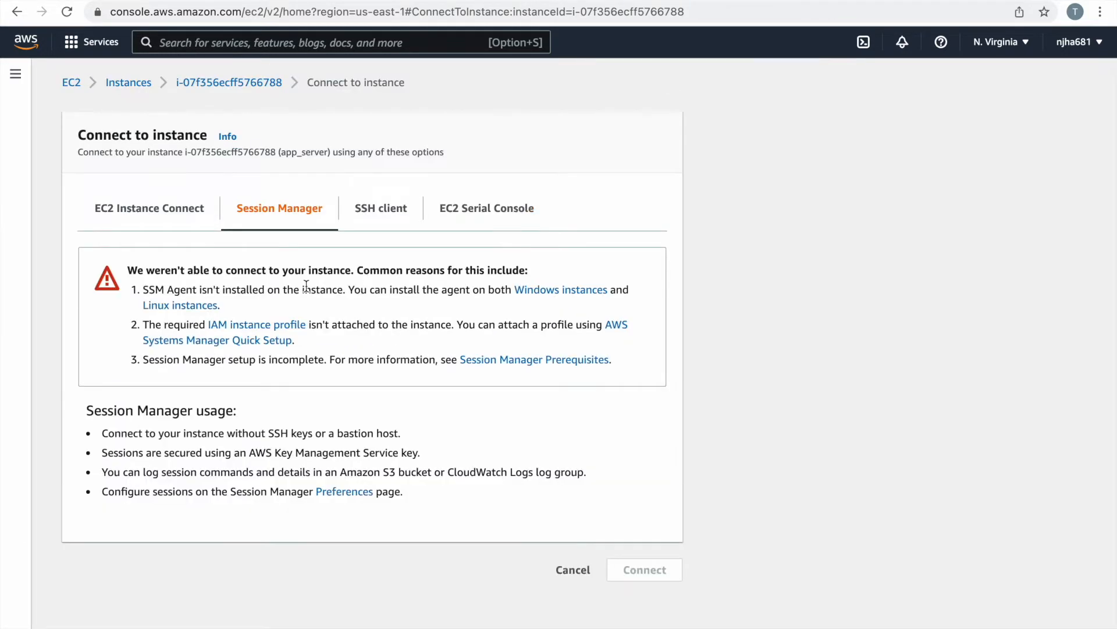
click(157, 207)
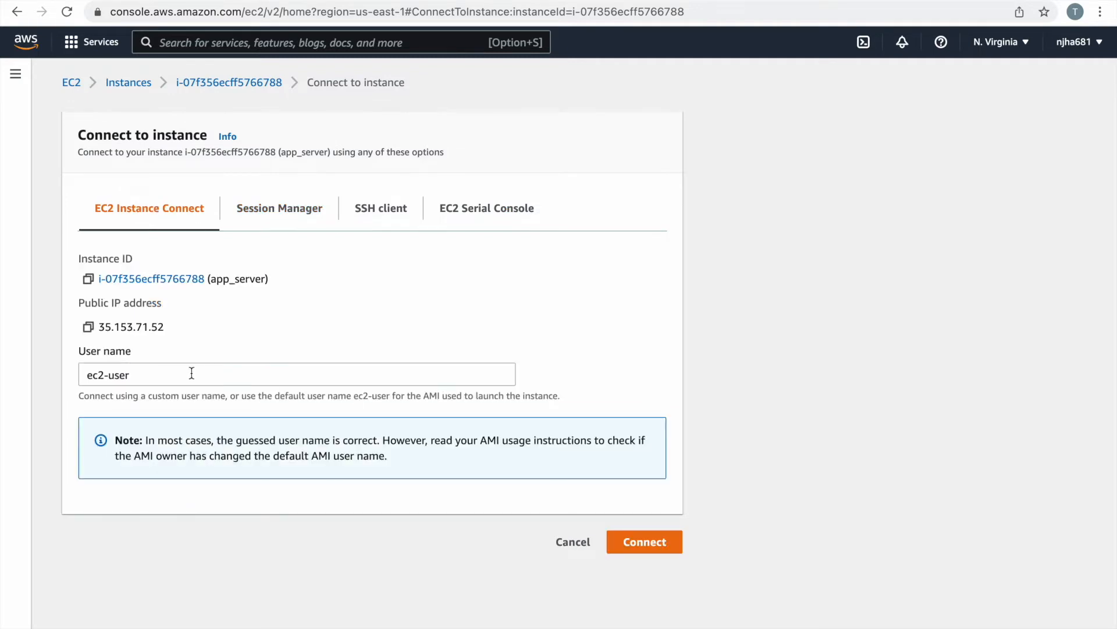
click(652, 541)
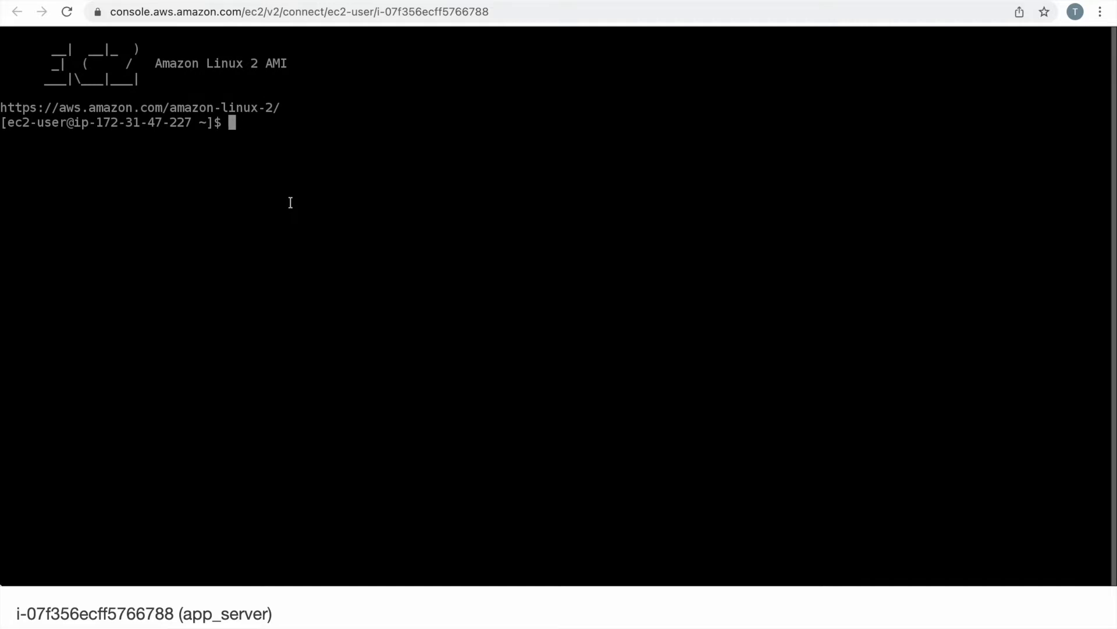
Create a directory named test in the home folder with mkdir and change into it
text(mkdir test)
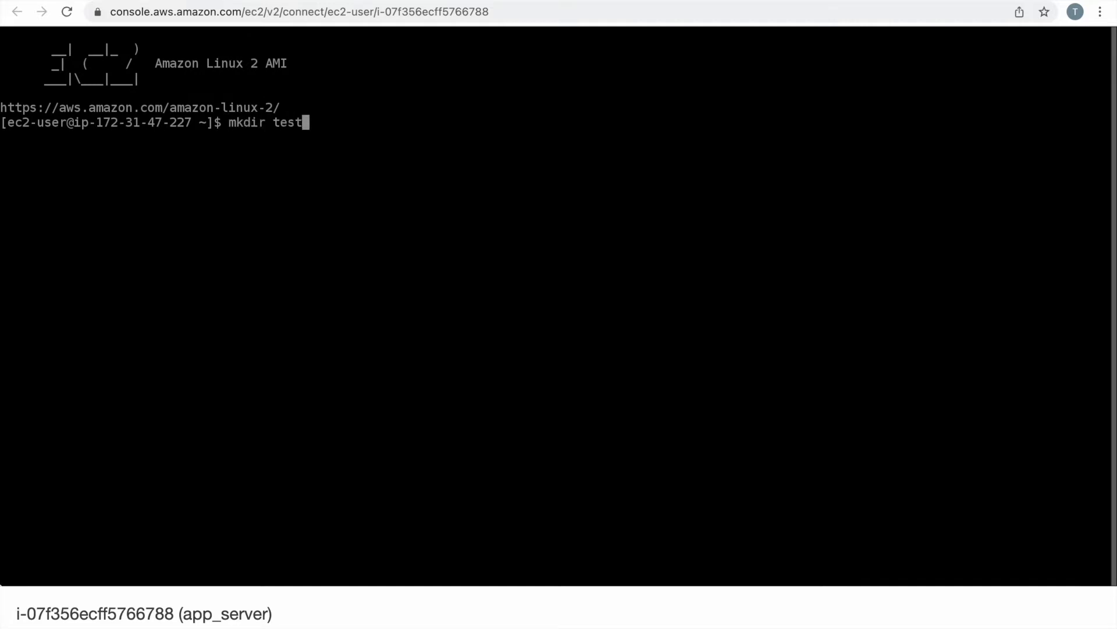
key(Return)
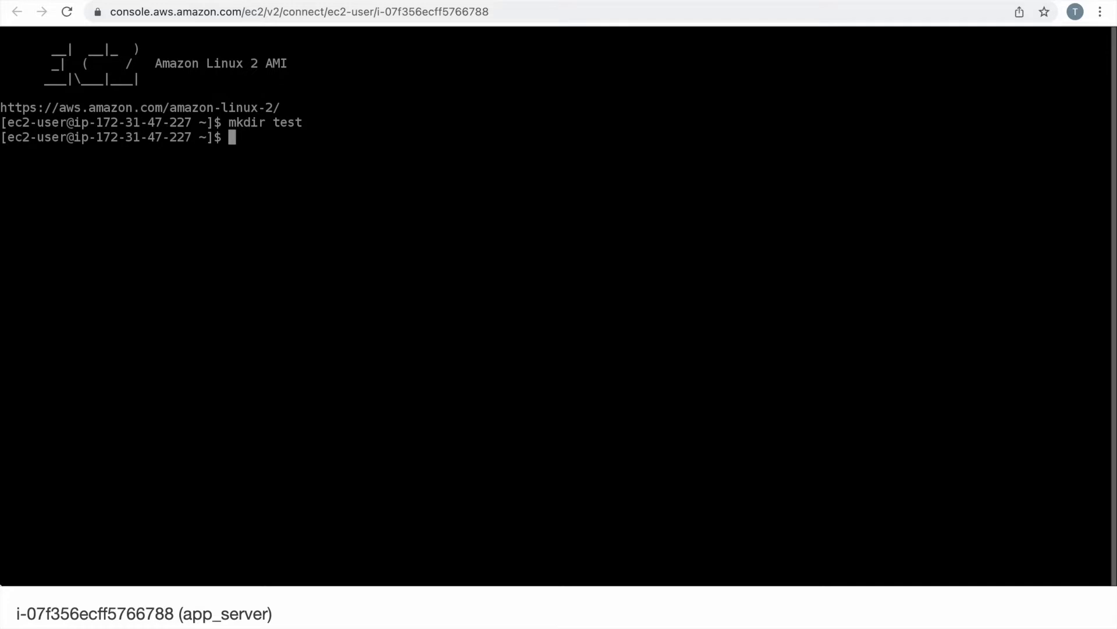
text(cd test)
key(Return)
Create an empty file named test.txt inside the test directory with touch
text(toy)
key(BackSpace)
text(uch tes)
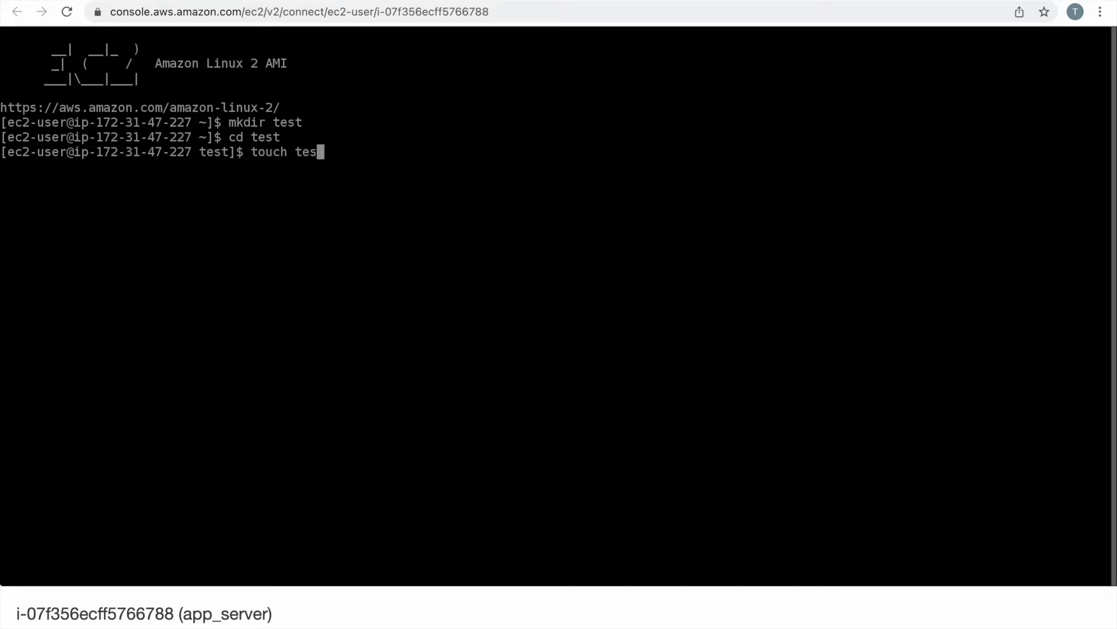
text(t.txt)
key(Return)
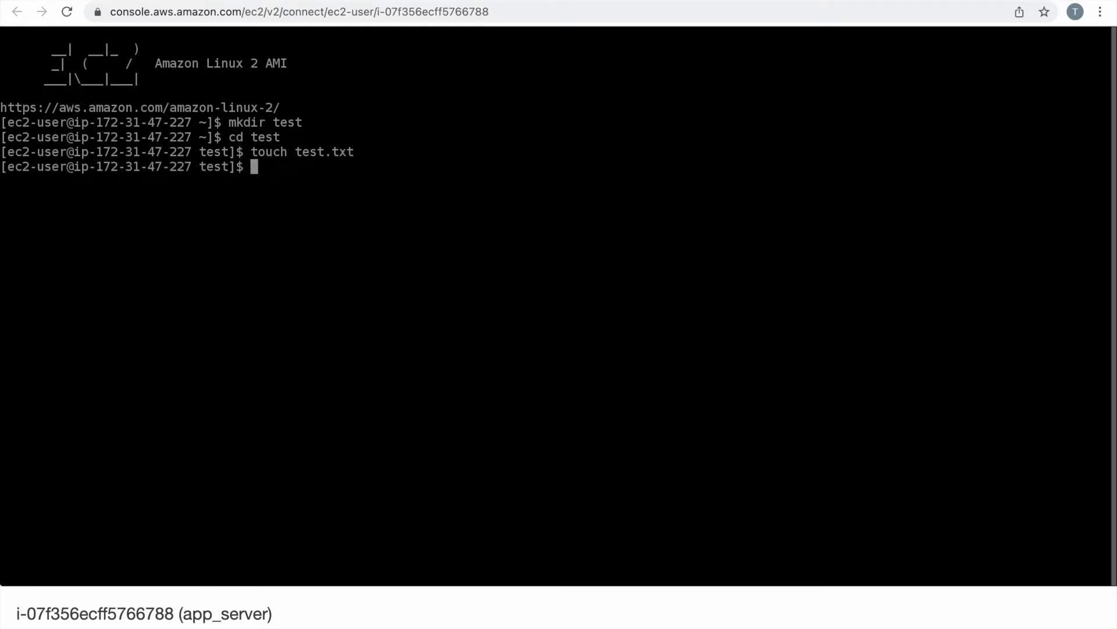
Return to the EC2 console, select app_server among the running instances and open its Create image form
click(84, 2)
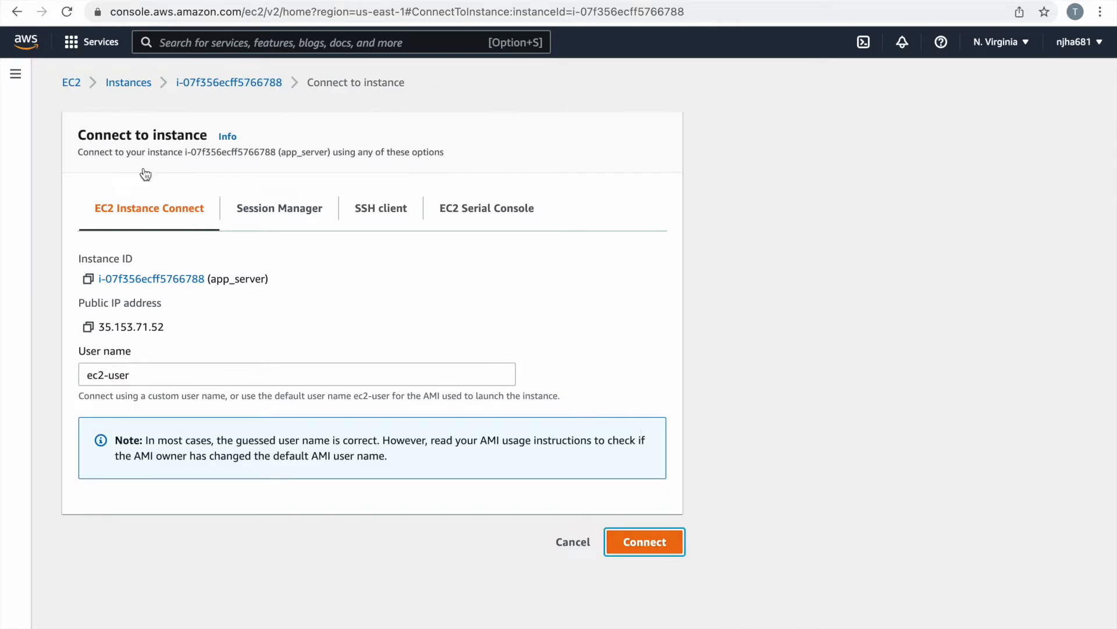
click(73, 83)
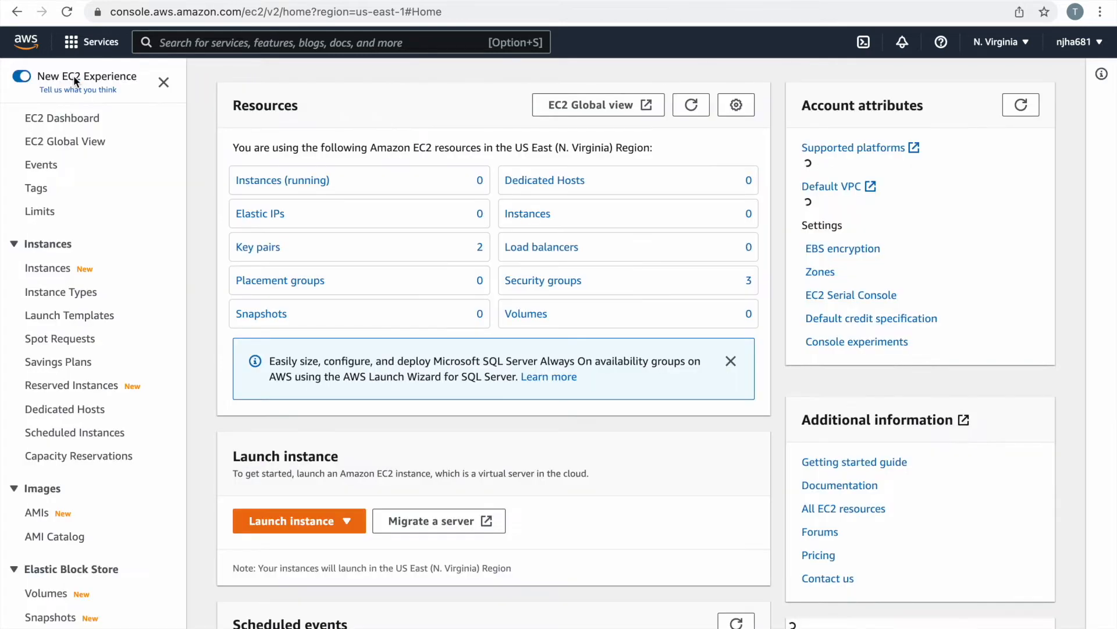
click(281, 181)
click(208, 188)
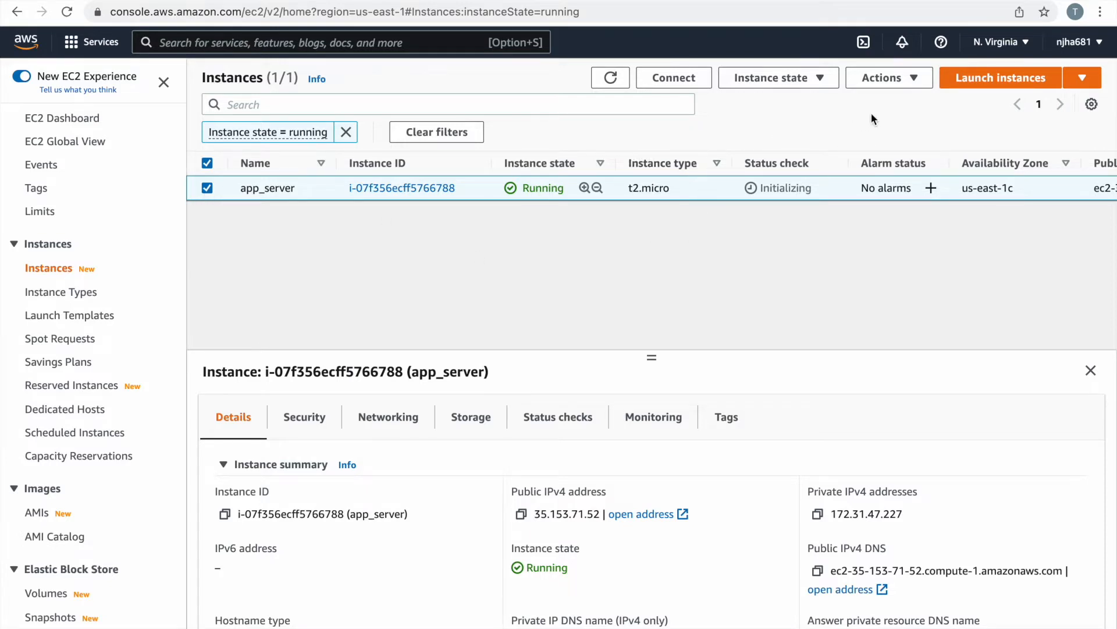
click(891, 81)
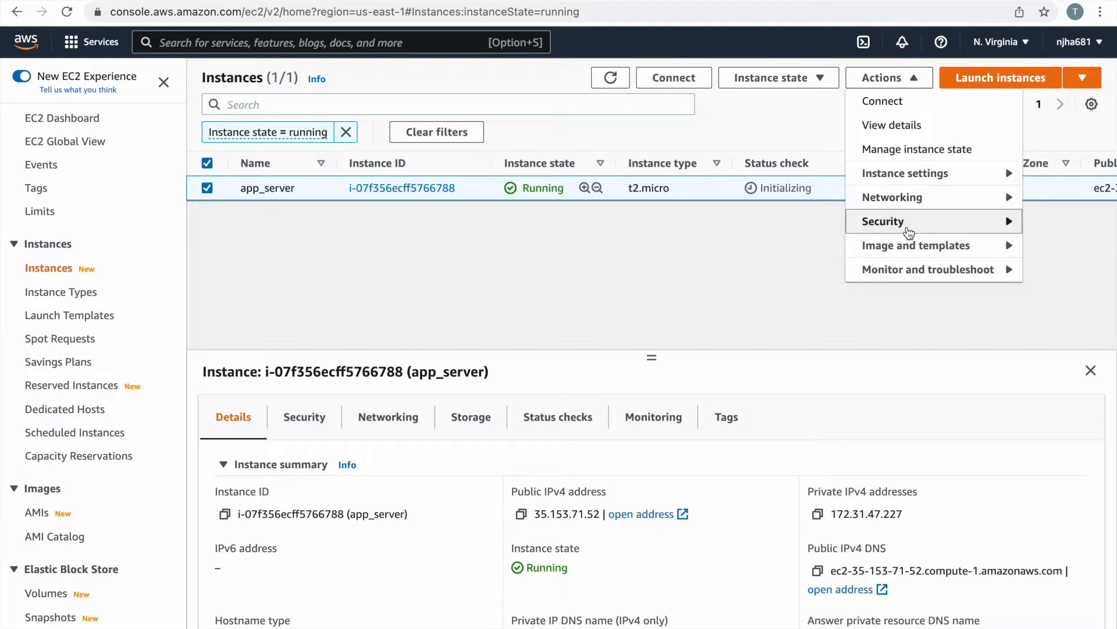
mouse_move(904, 252)
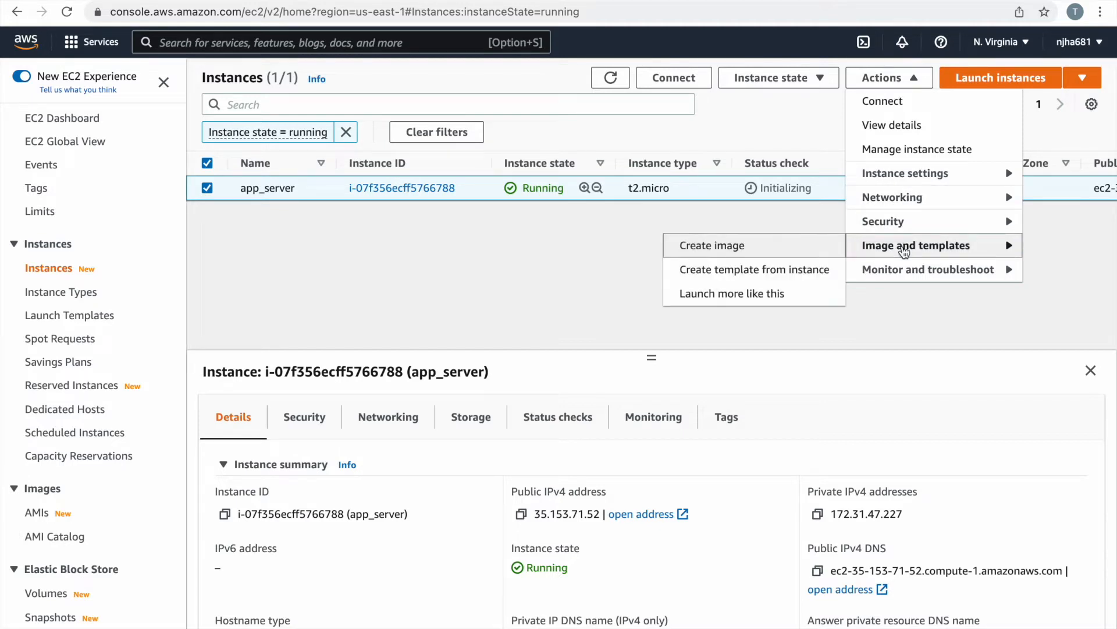
click(723, 247)
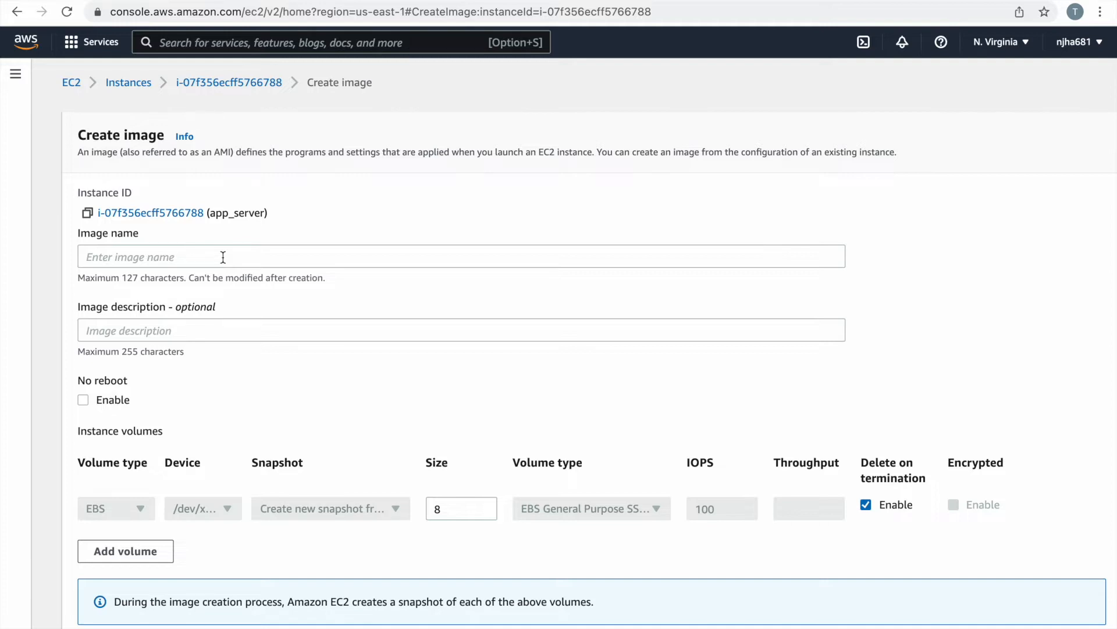
Create an image of app_server named amitest with No reboot enabled, keeping the default volume and tag settings
click(199, 253)
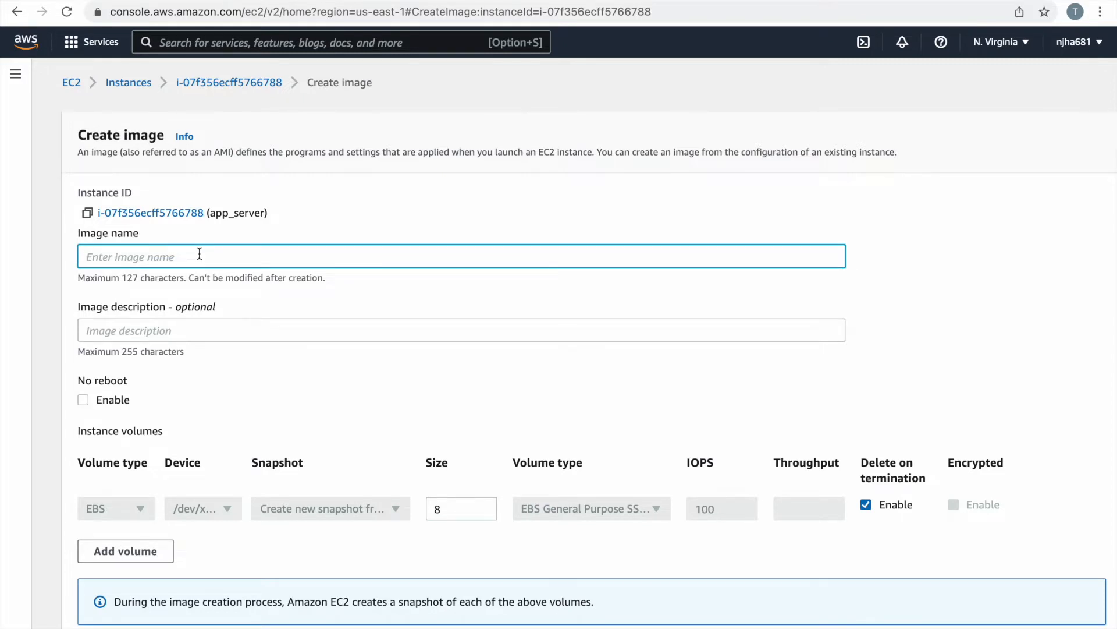
text(amitest)
click(82, 400)
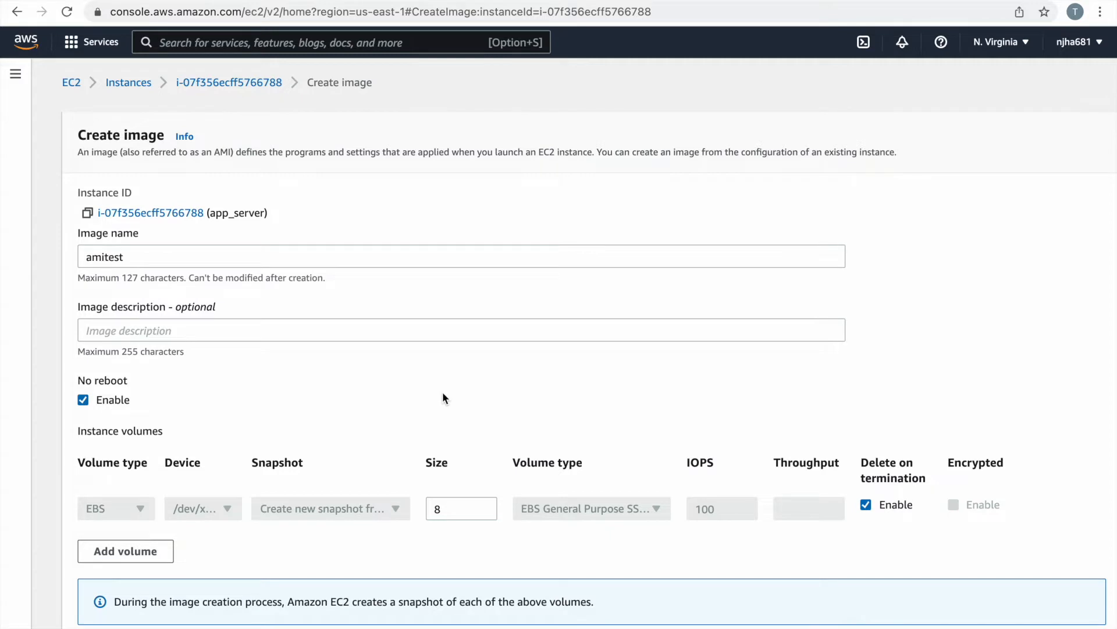
scroll(443, 399, down, 3)
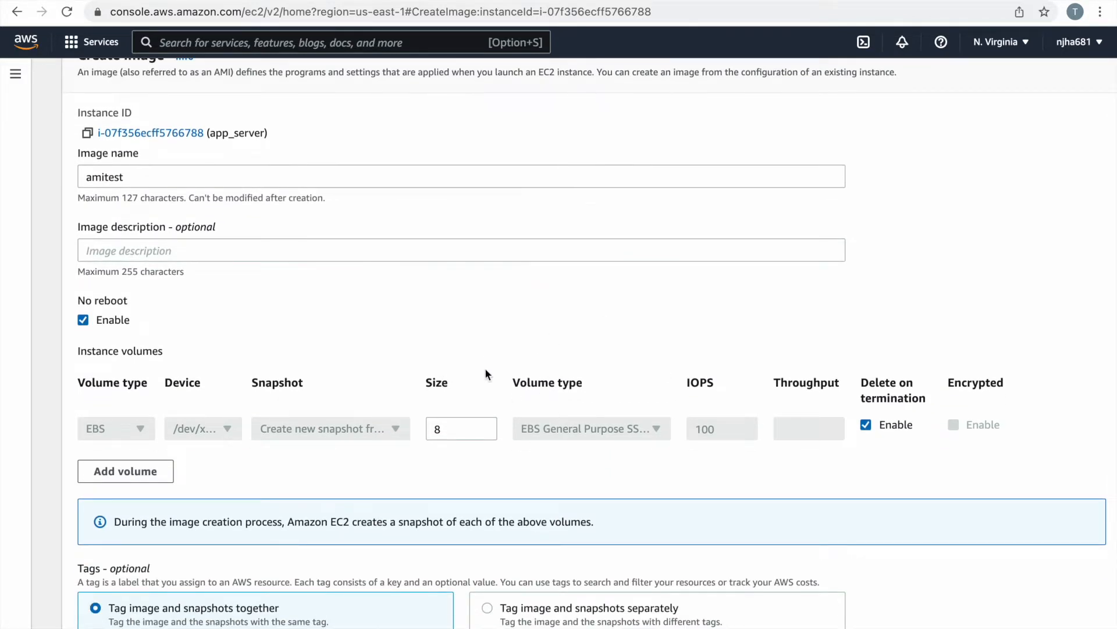
scroll(486, 373, down, 5)
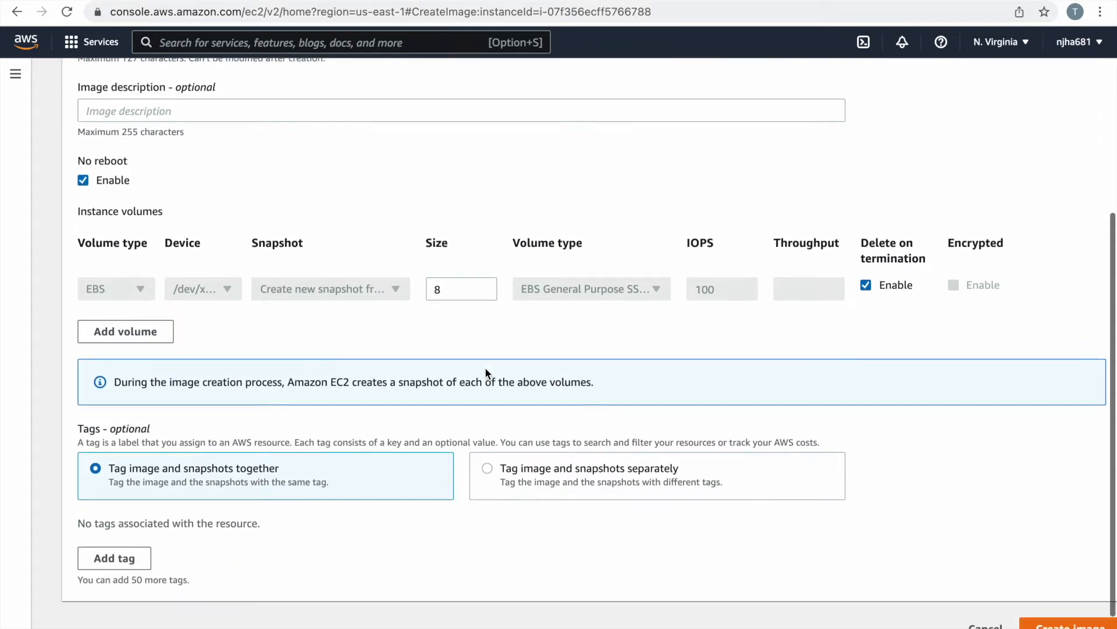
scroll(609, 346, down, 1)
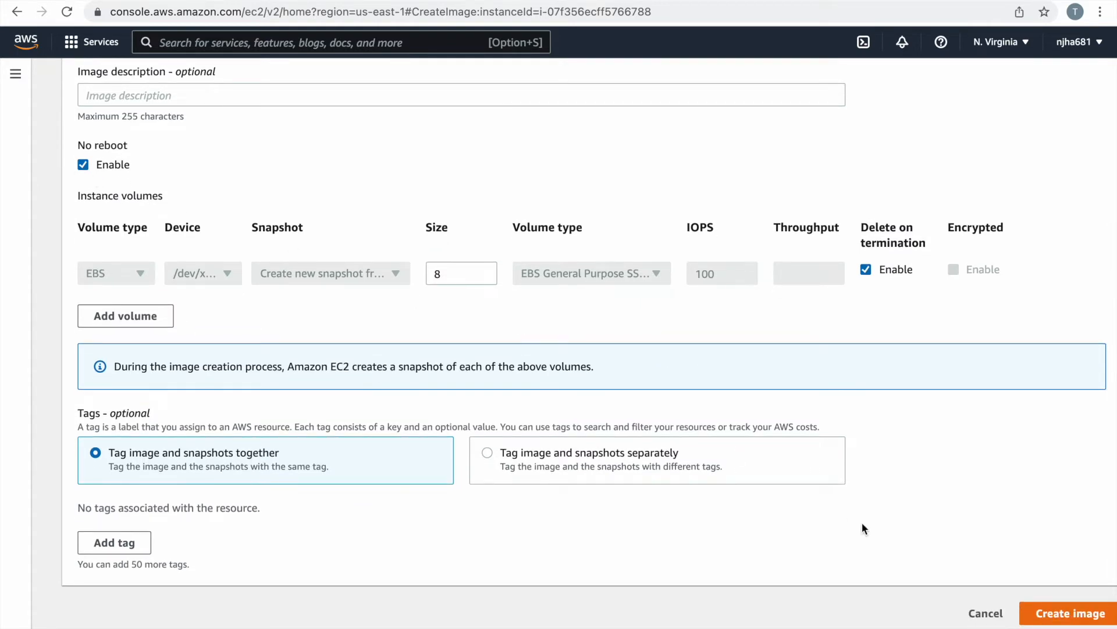
click(1057, 613)
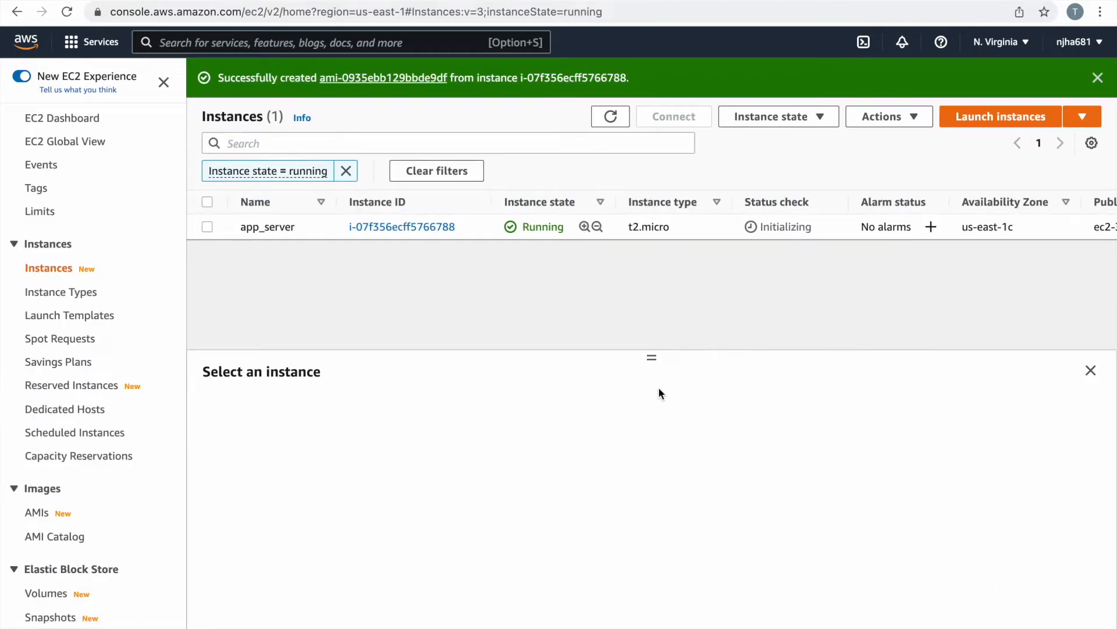
Check the status of the amitest image in the owned AMIs and of its snapshot in the Snapshots list
click(34, 518)
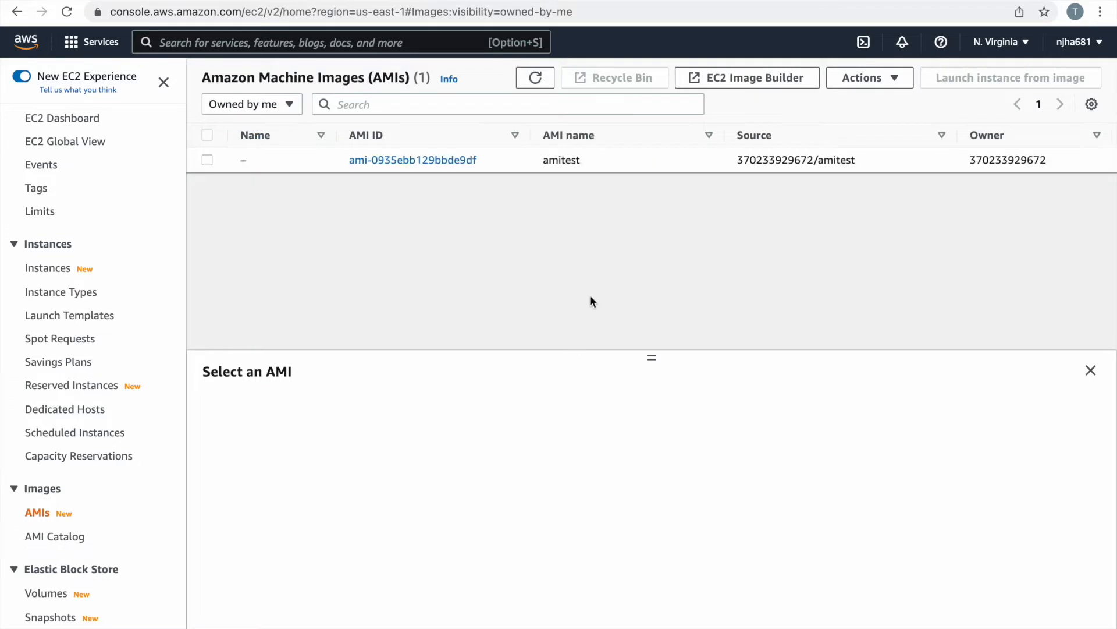
scroll(682, 168, right, 10)
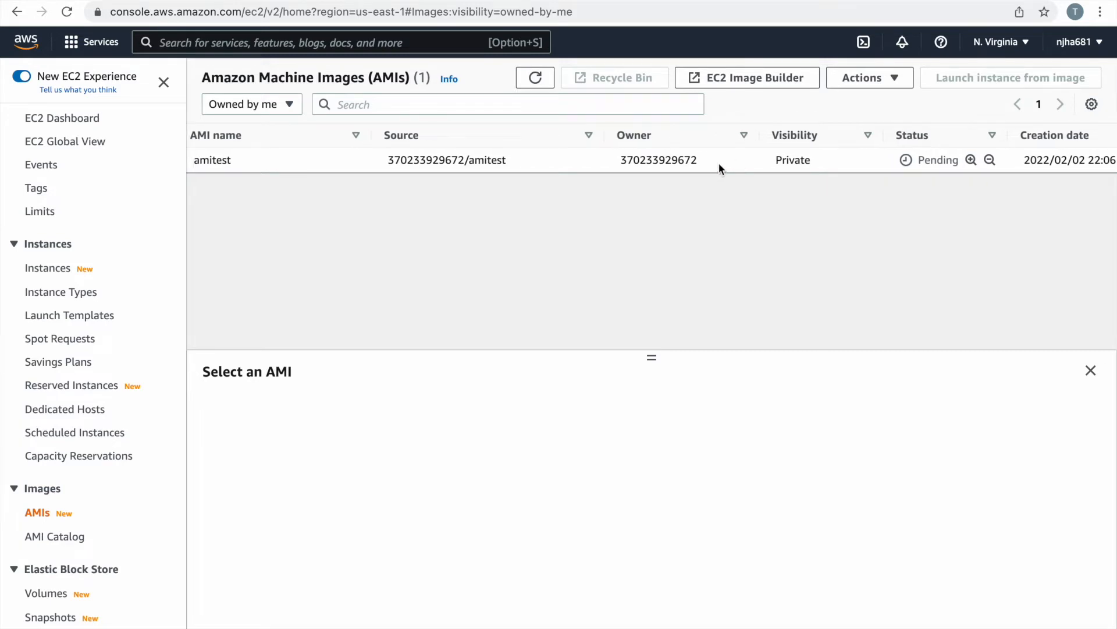
scroll(718, 166, left, 10)
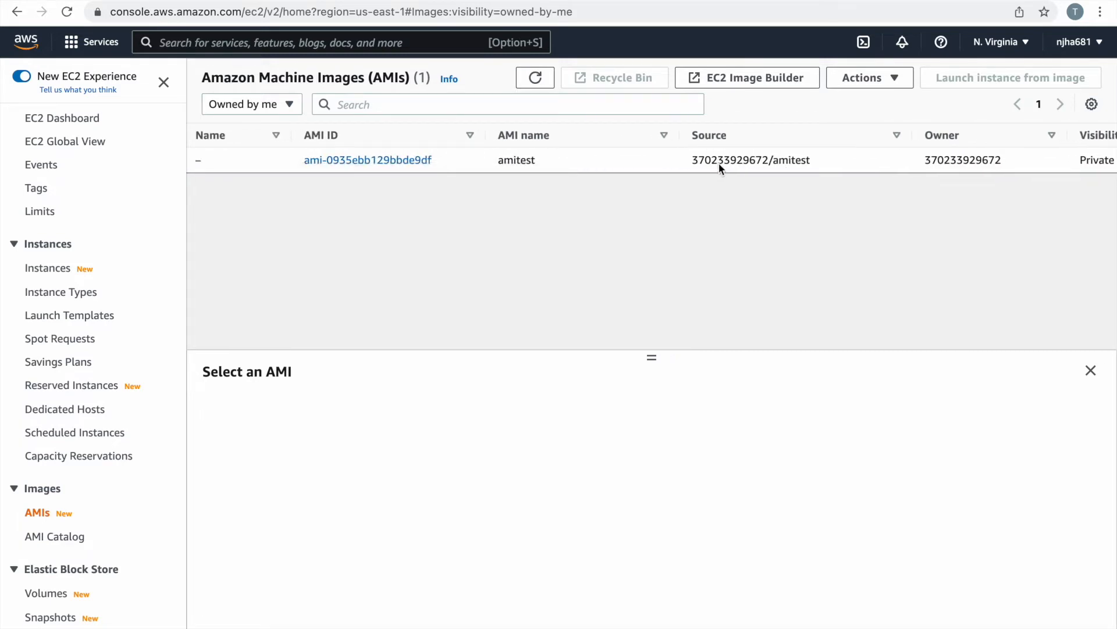
scroll(718, 163, left, 2)
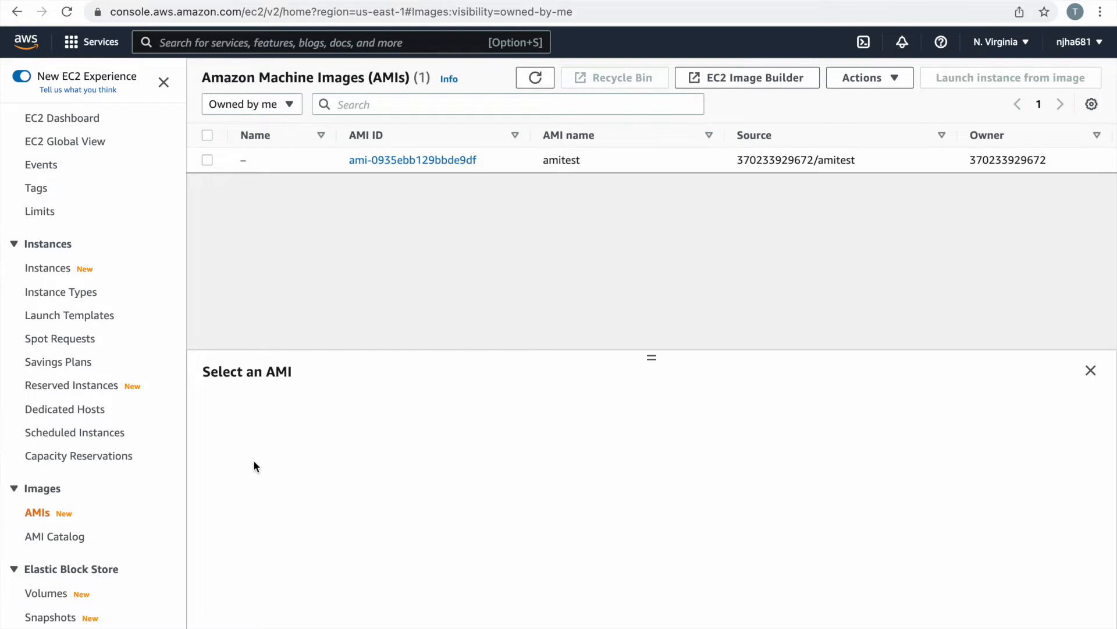
click(51, 617)
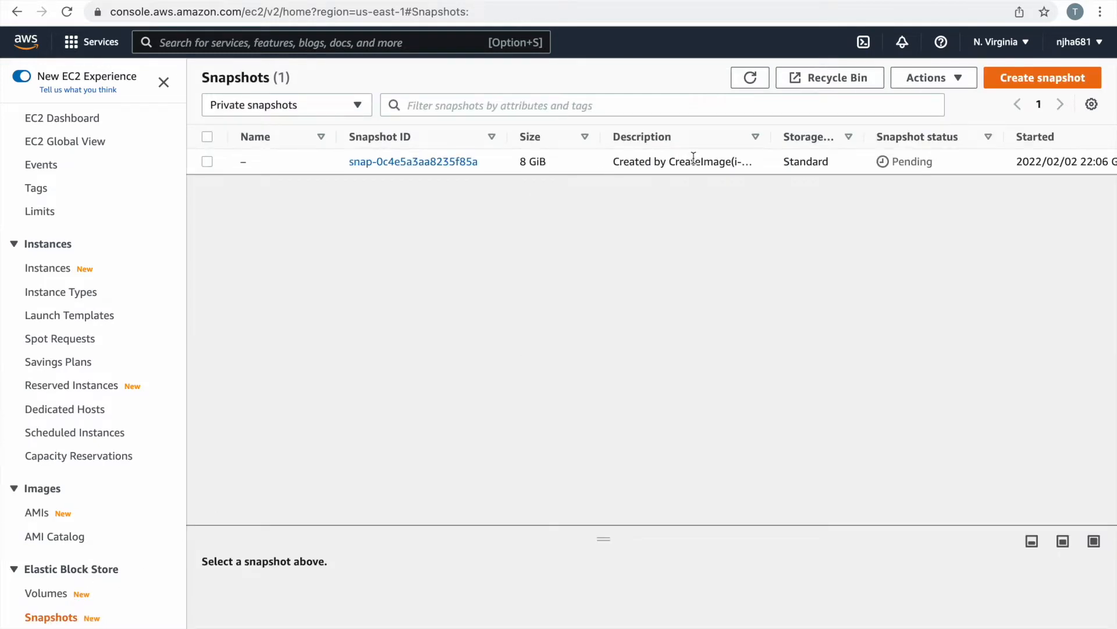
scroll(694, 160, right, 5)
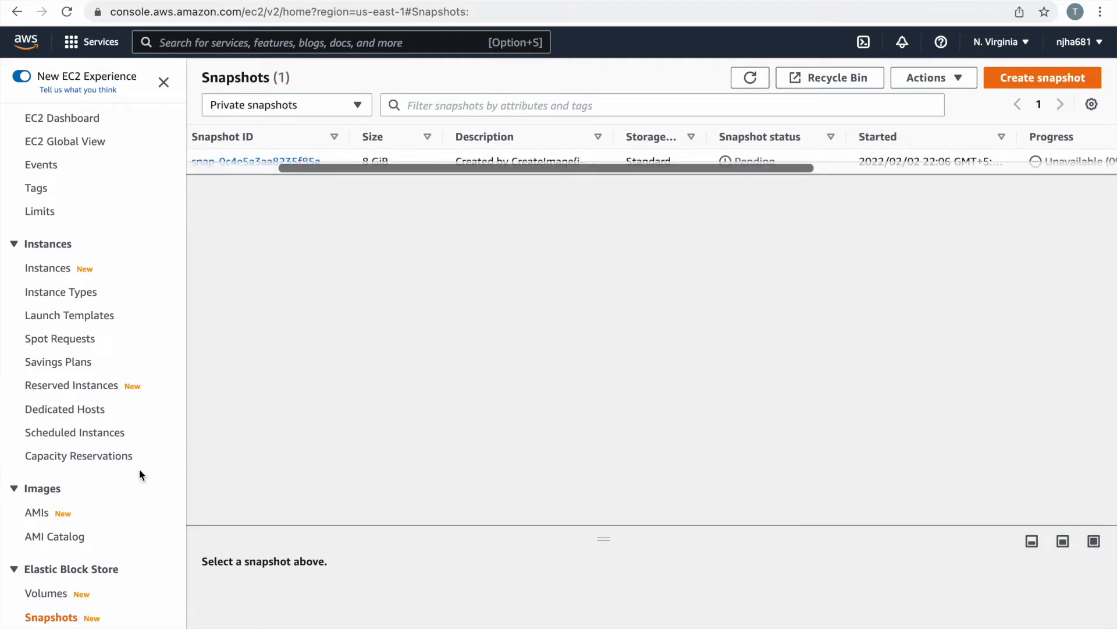
Go back to the owned AMIs and refresh the list to recheck the status of amitest
click(34, 514)
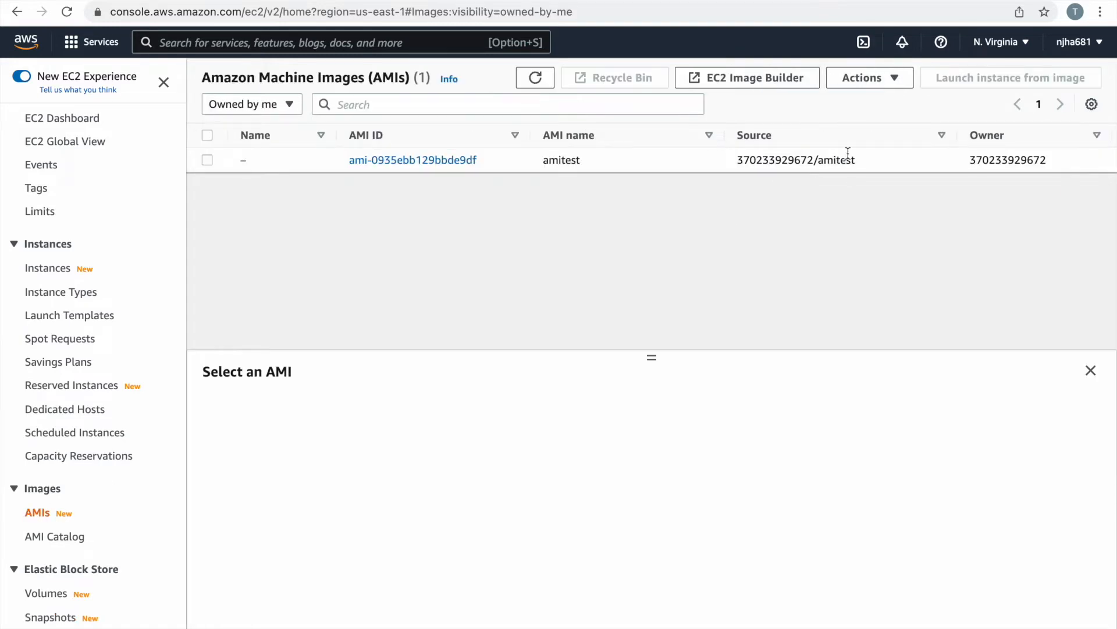
scroll(848, 153, right, 5)
click(535, 78)
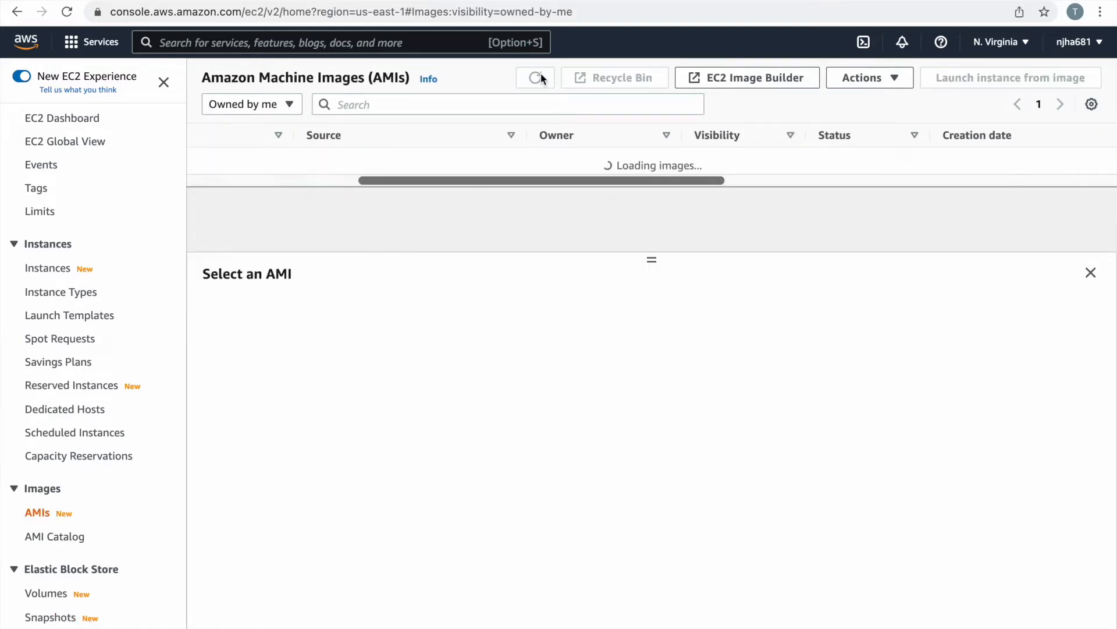
click(540, 75)
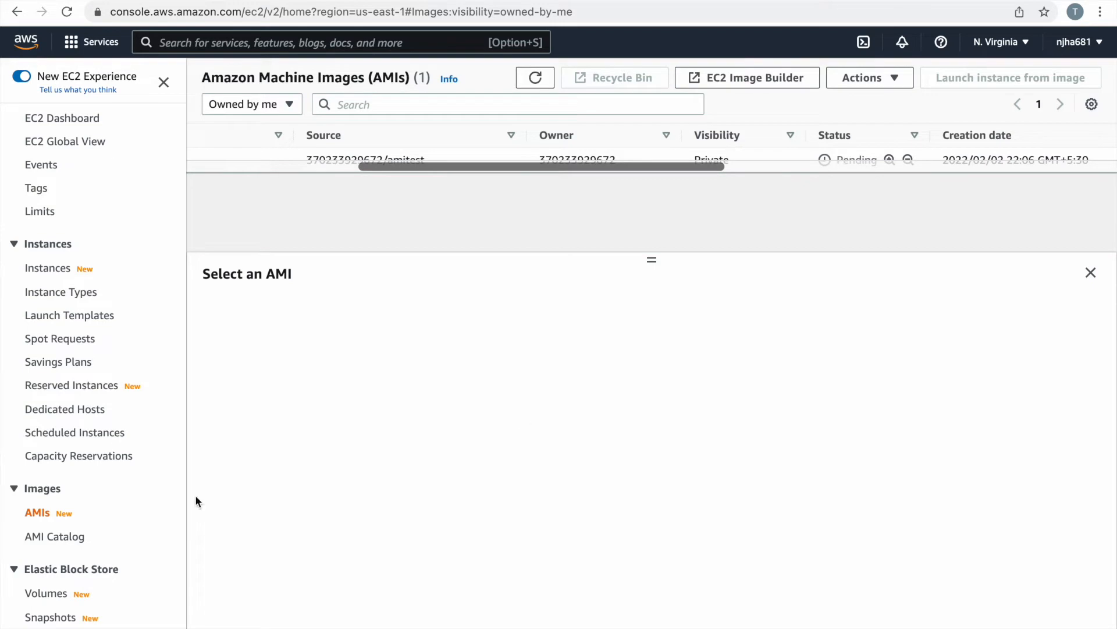
Refresh the Snapshots list, return to the AMIs and check the status of amitest again
scroll(52, 582, down, 2)
click(50, 565)
click(745, 79)
click(33, 464)
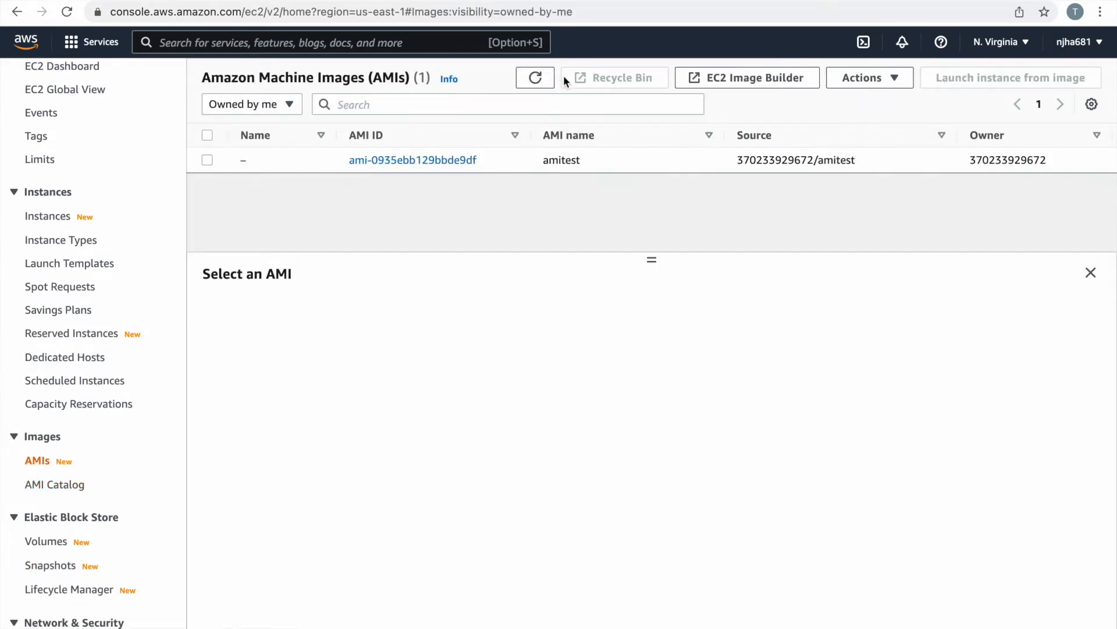
scroll(833, 153, right, 5)
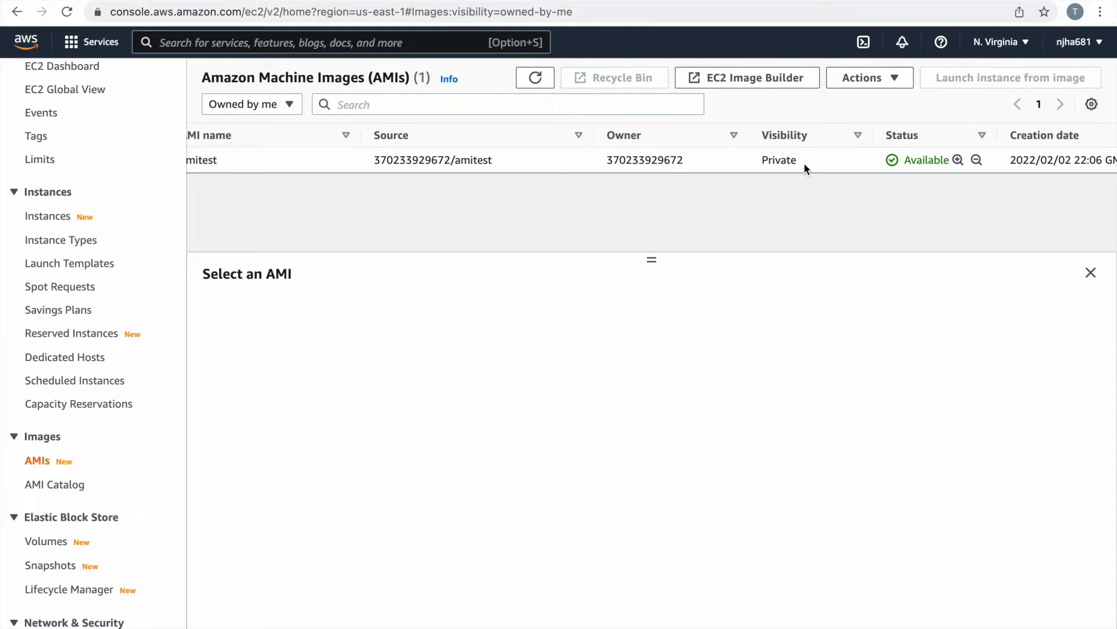
scroll(804, 167, left, 5)
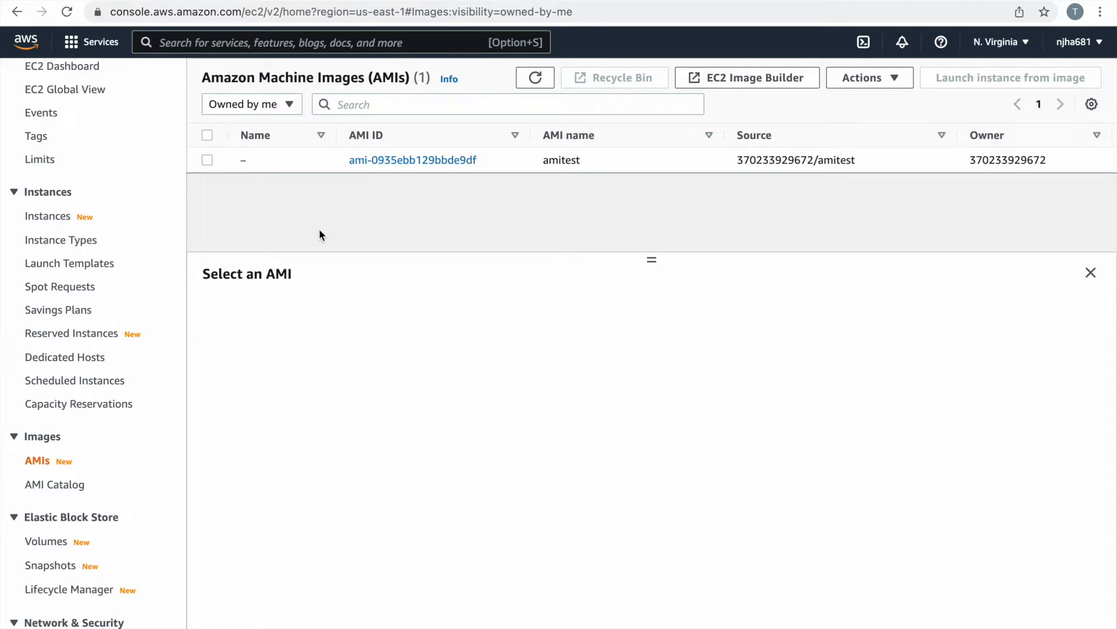
Start launching an instance from the amitest AMI, keeping t2.micro and default storage and choosing the default subnet in us-east-1a
click(208, 160)
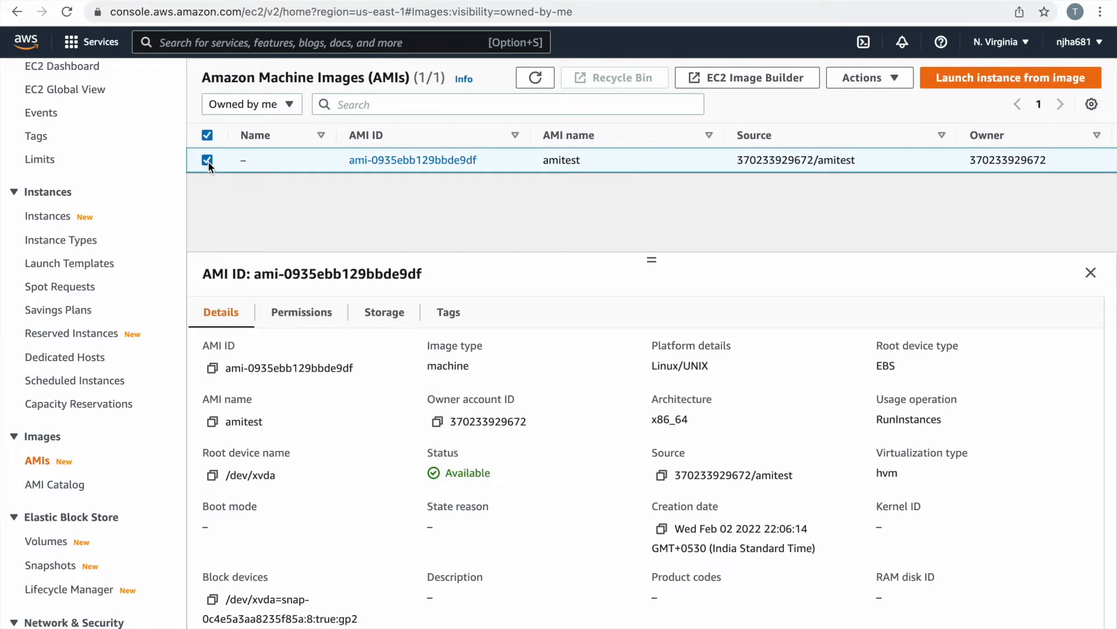
click(1023, 80)
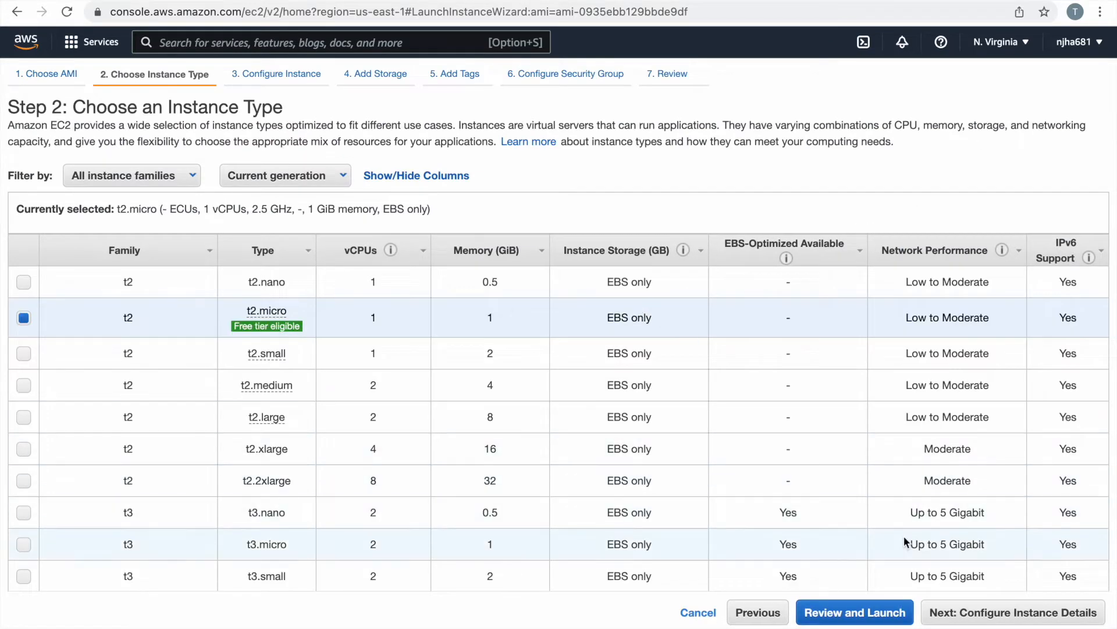
click(1024, 611)
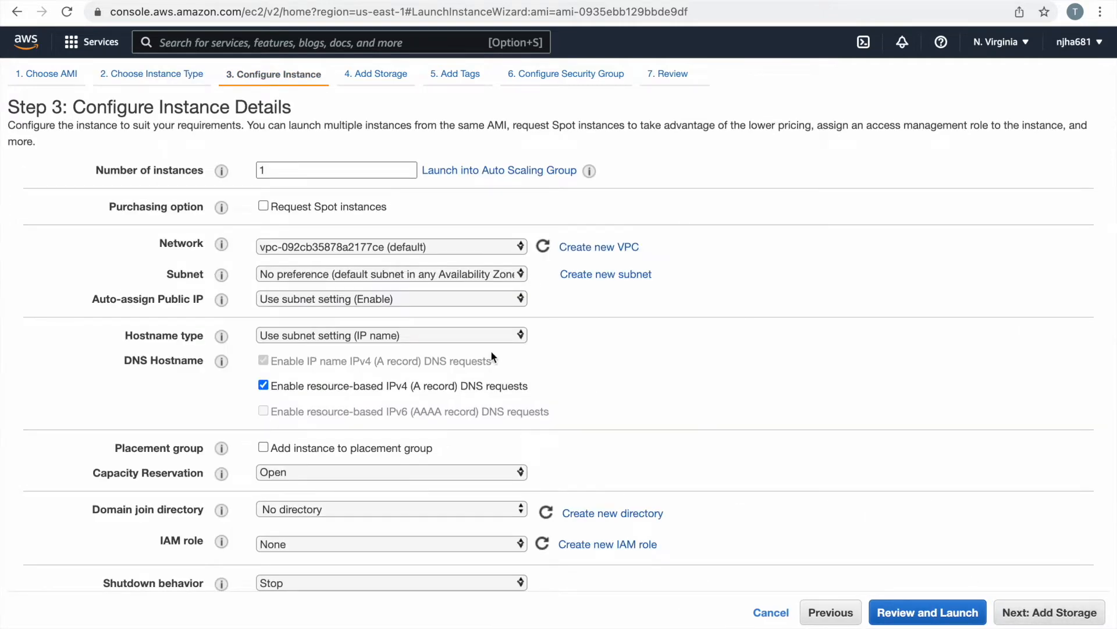
click(461, 275)
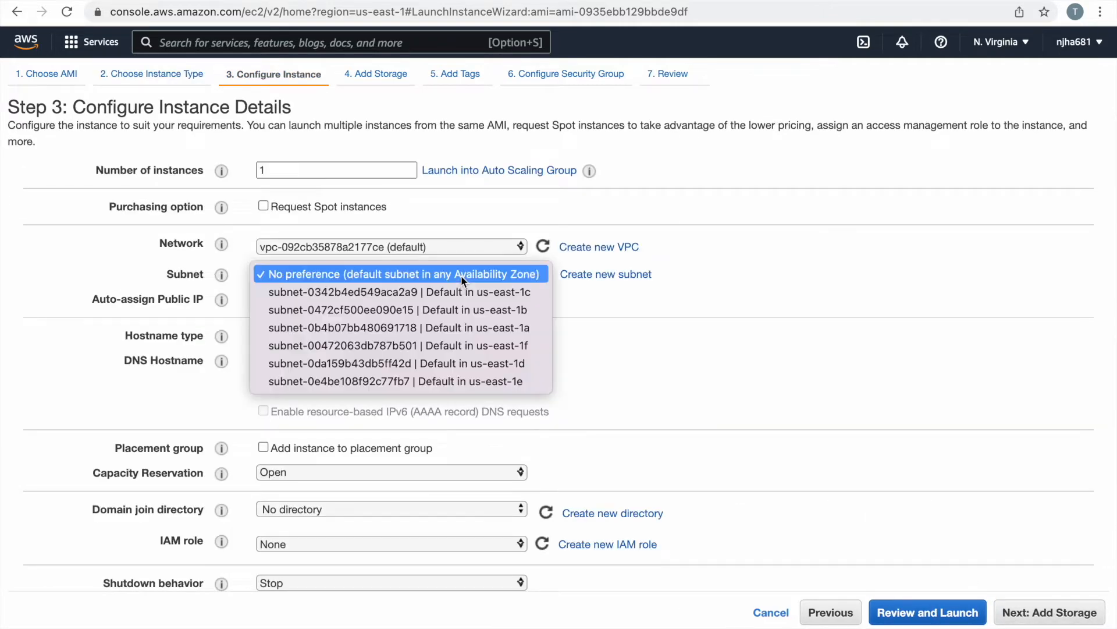
click(480, 330)
click(1082, 613)
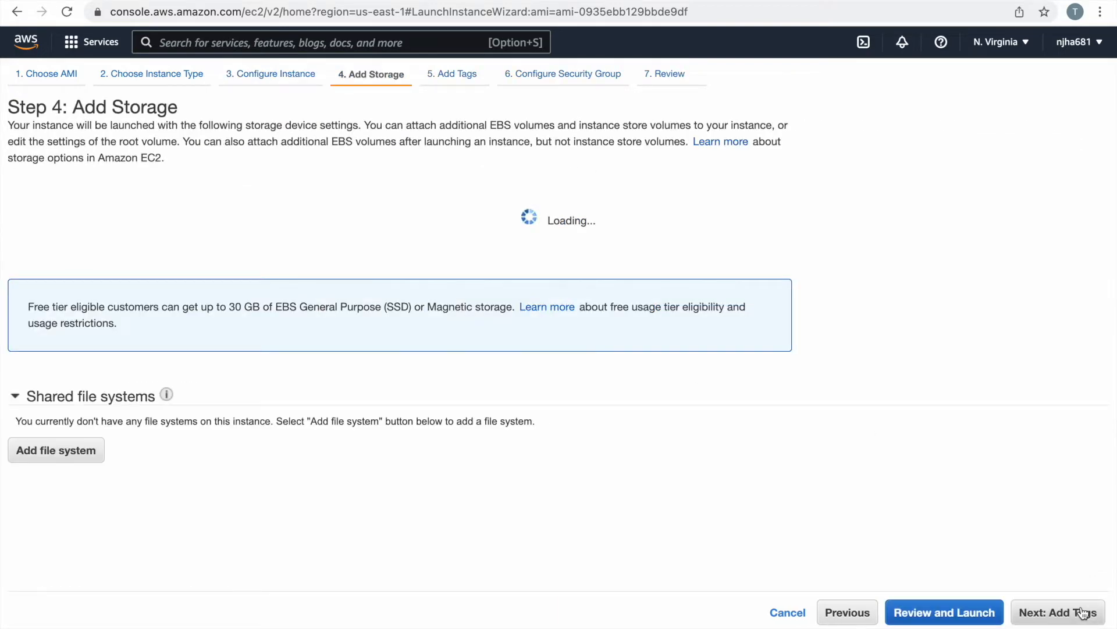
click(1059, 611)
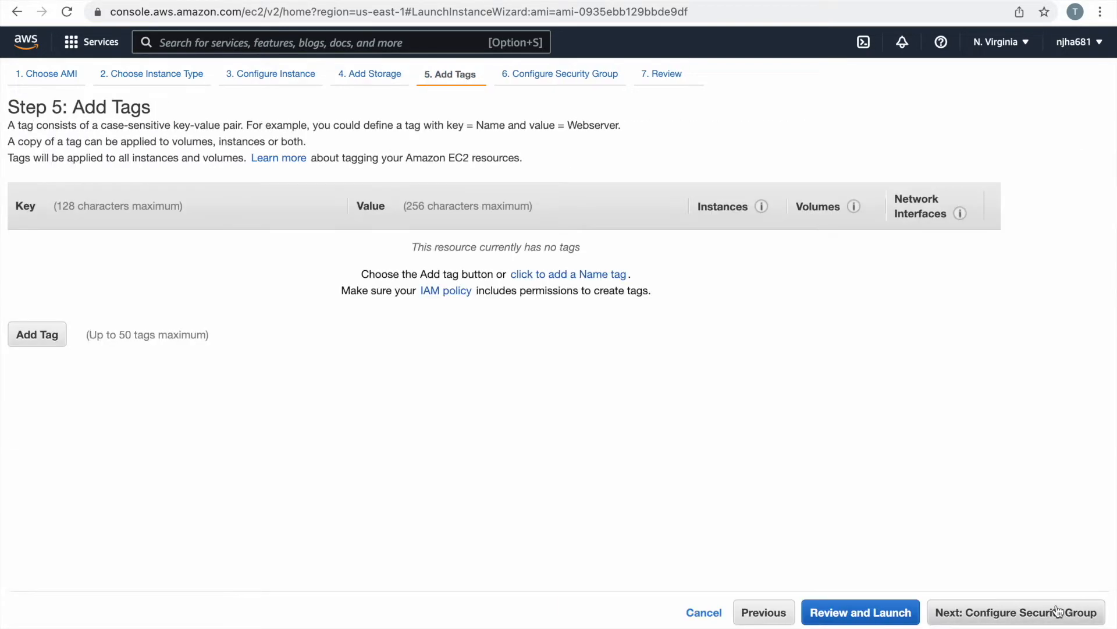
Add a tag with key Name and value ec2fromami to the new instance and continue to the security group settings
click(45, 335)
text(Name)
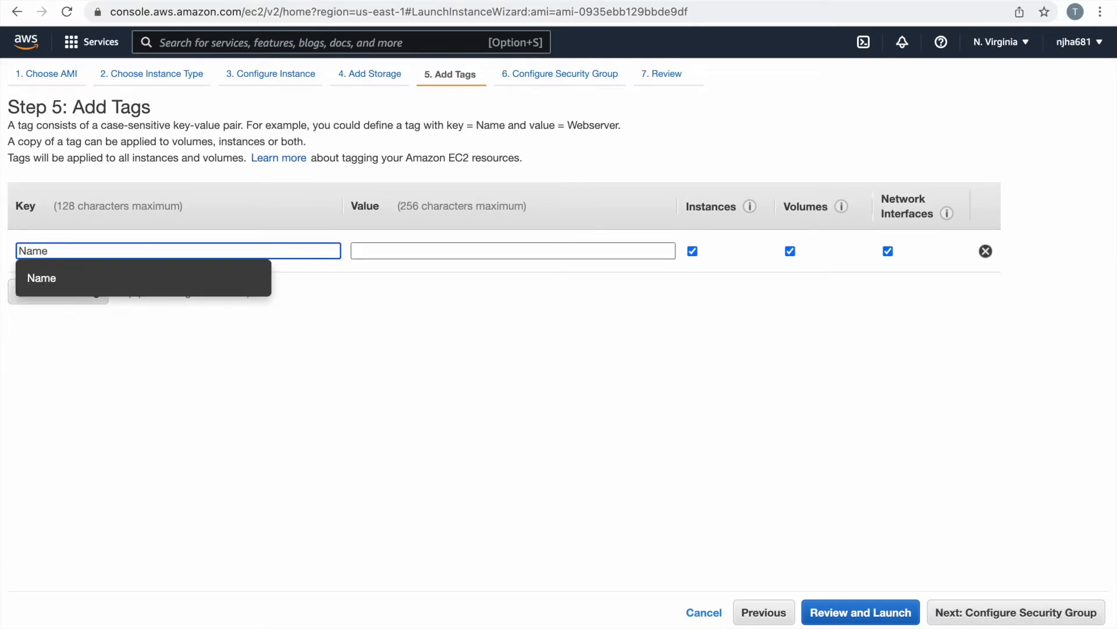
key(Tab)
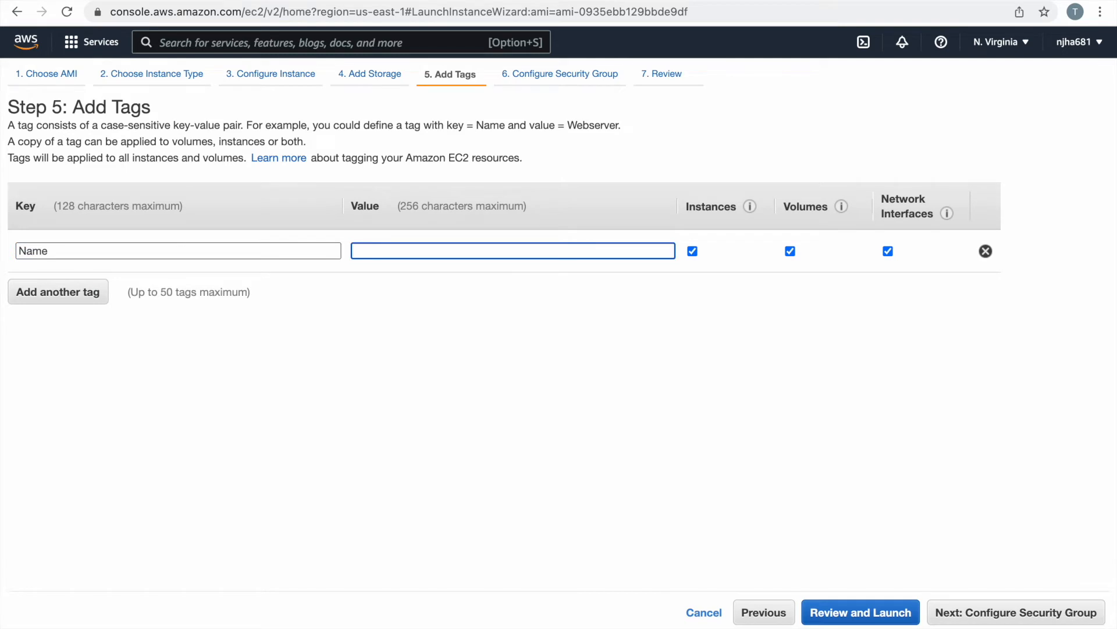
text(ec2fromami)
click(1054, 612)
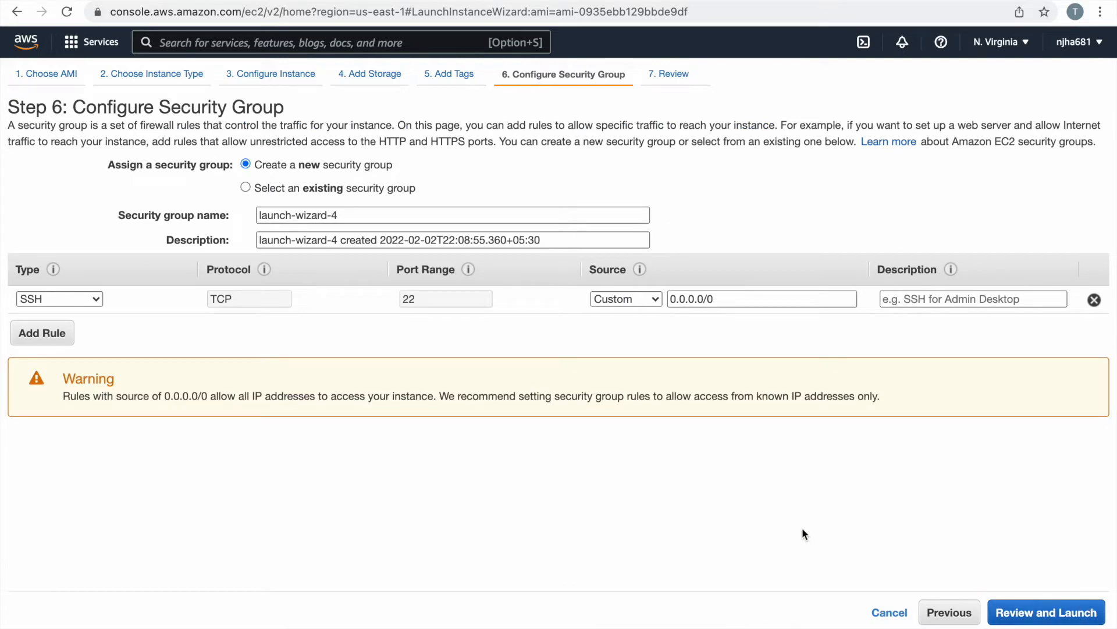
Keep the proposed new security group and launch the instance without a key pair, acknowledging the access limitation
click(1077, 612)
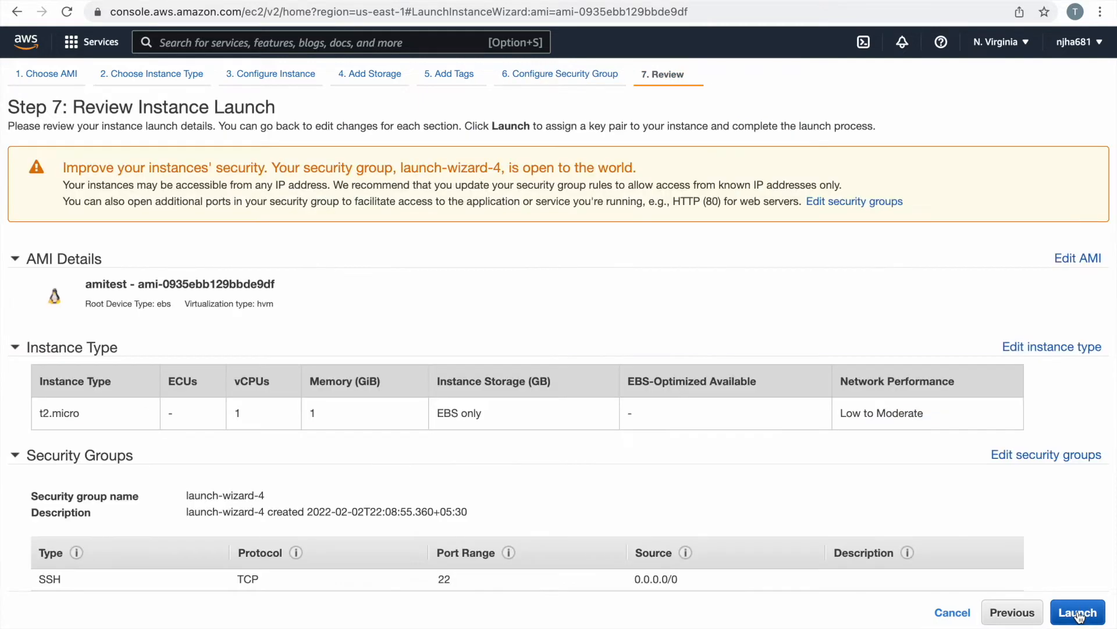
click(1078, 615)
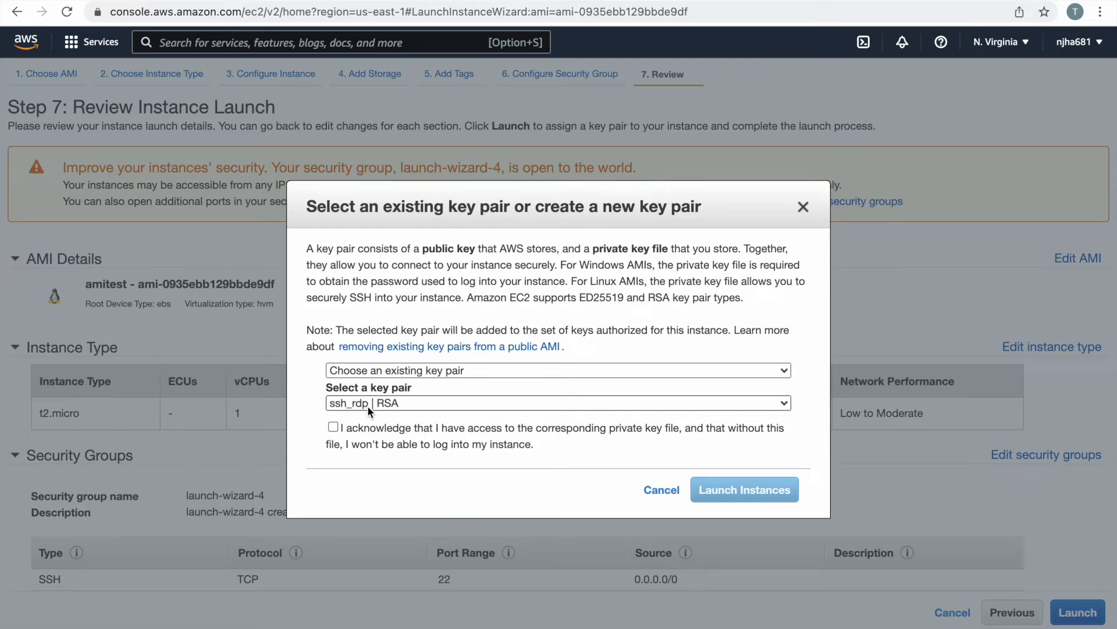
click(481, 372)
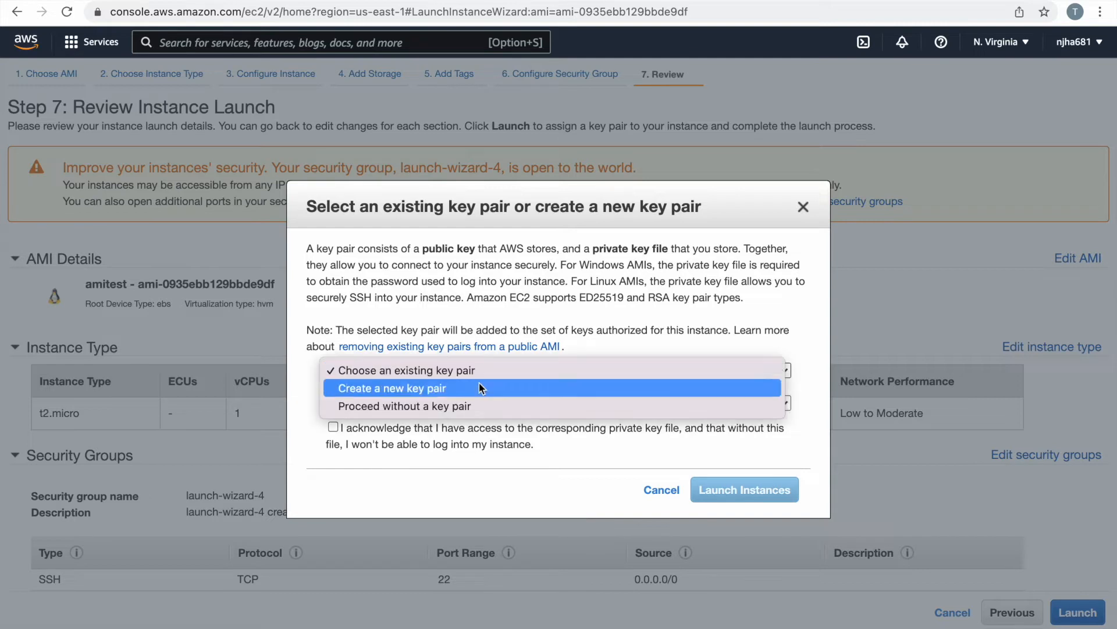
click(467, 407)
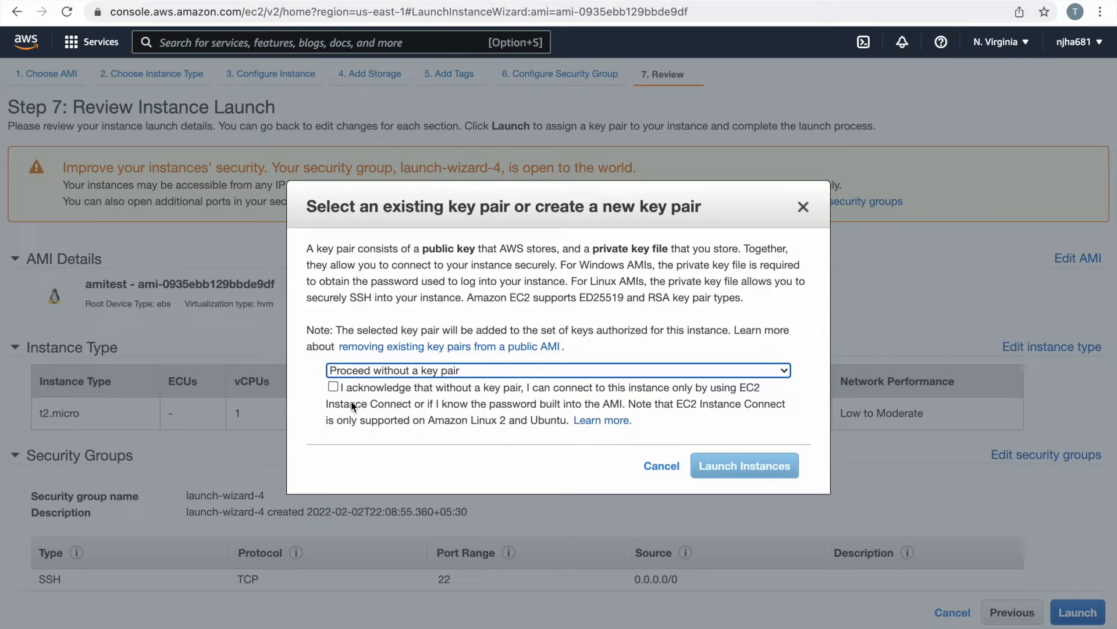
click(333, 388)
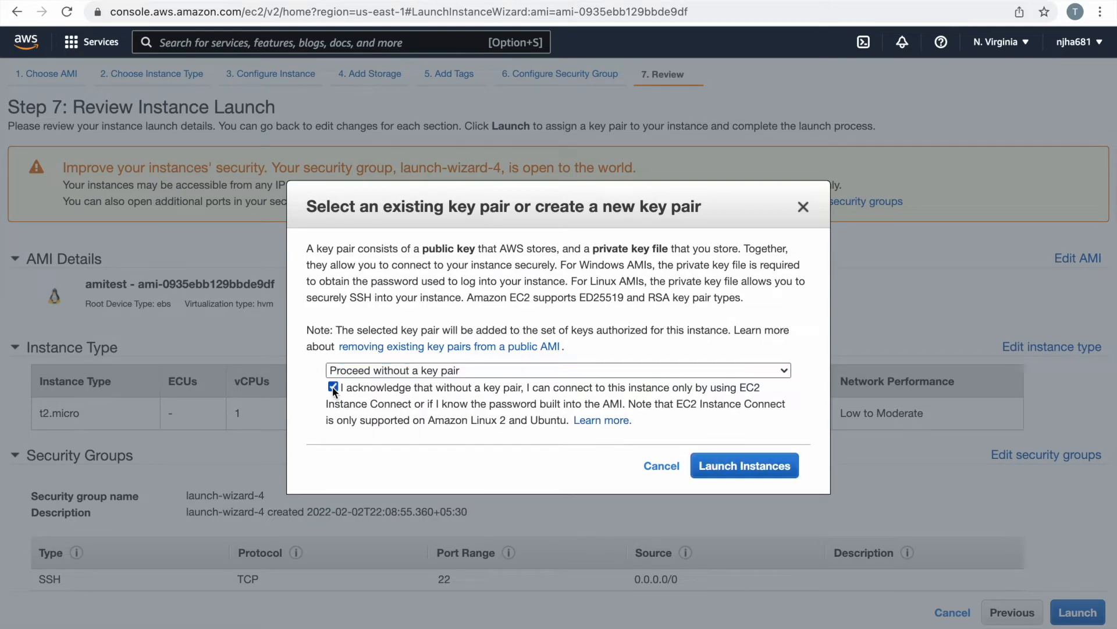
click(744, 469)
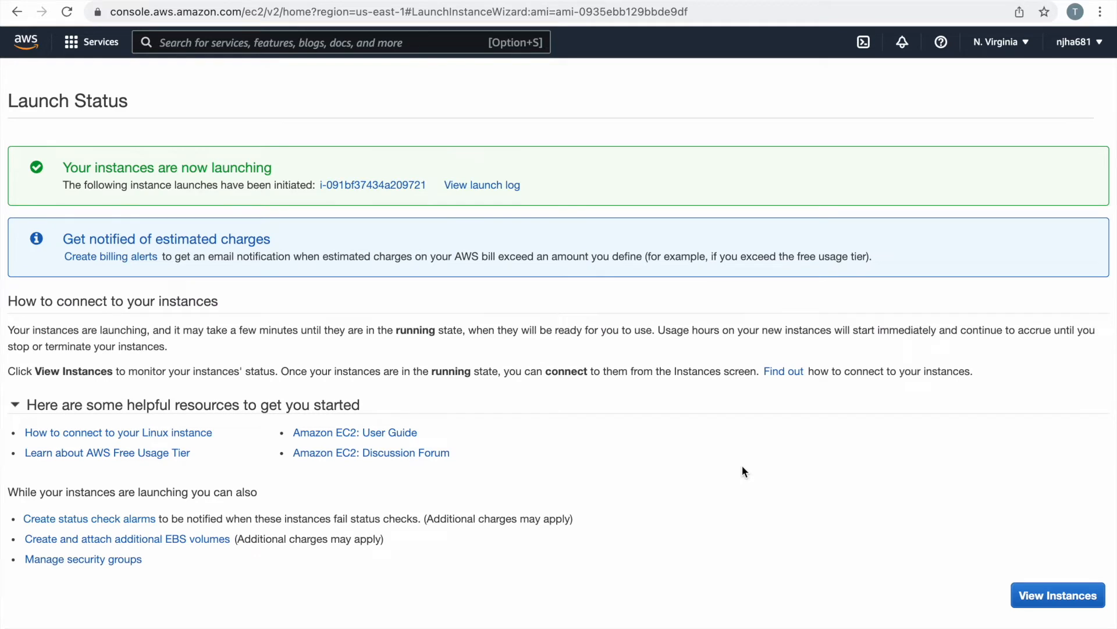
View the instances list without the running-state filter and refresh it to check the new instance
click(1074, 598)
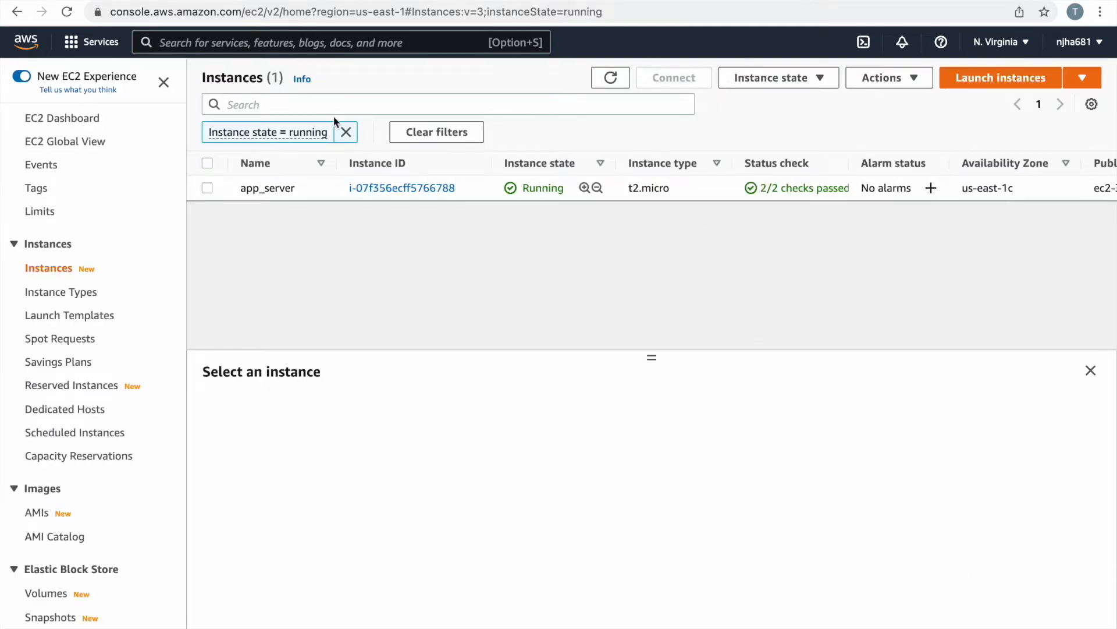
click(442, 132)
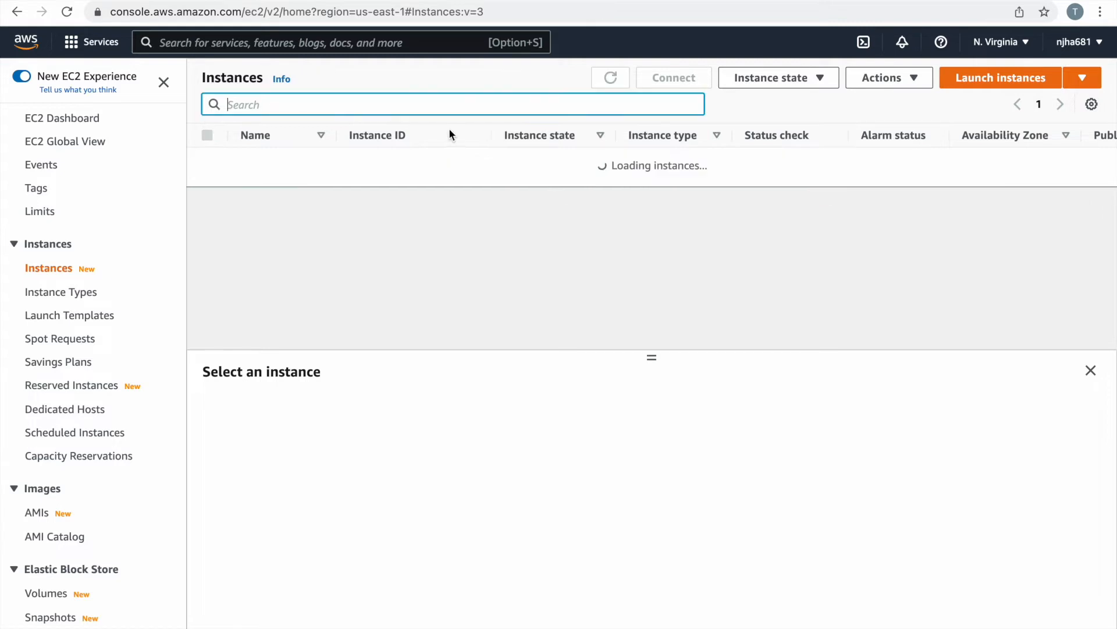
click(612, 80)
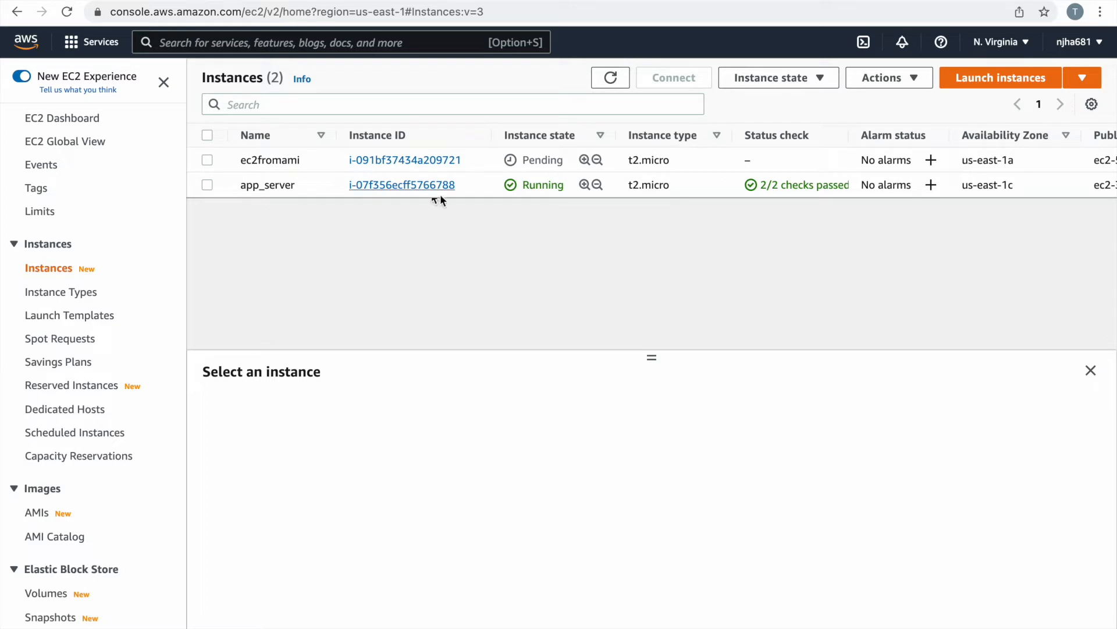
Go to the IAM roles and start creating a role for an AWS service with the EC2 use case
click(330, 44)
text(iam)
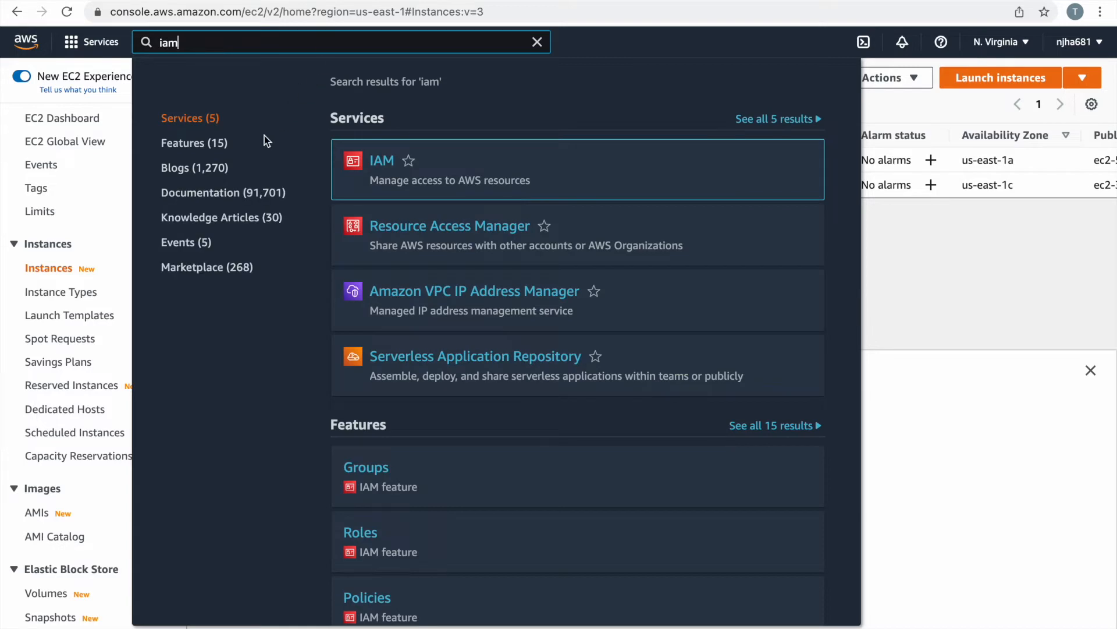
click(381, 165)
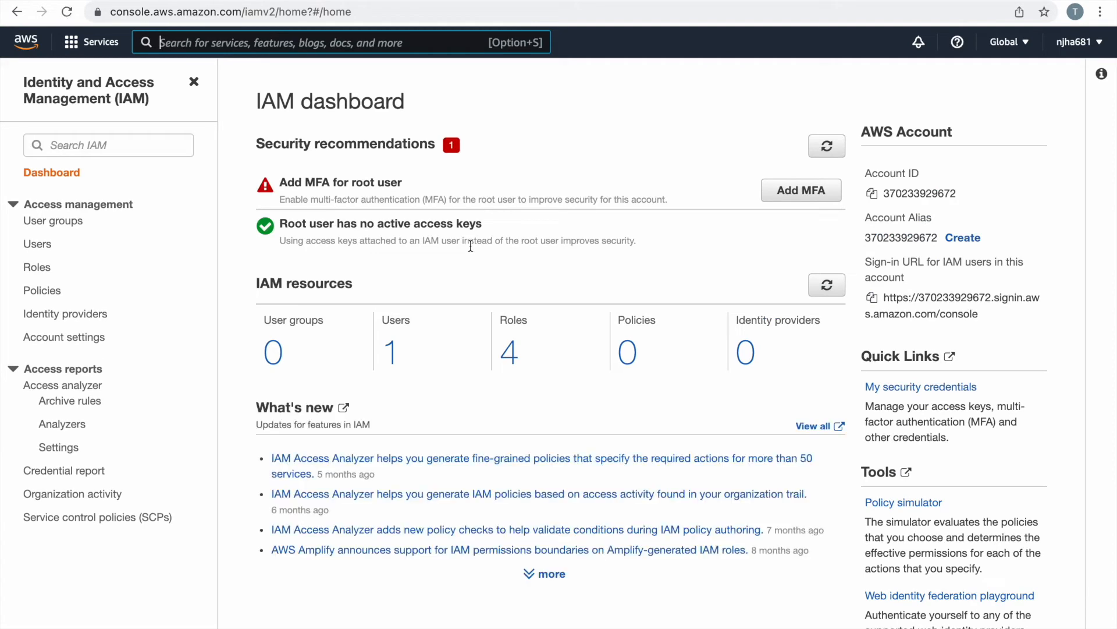
click(38, 269)
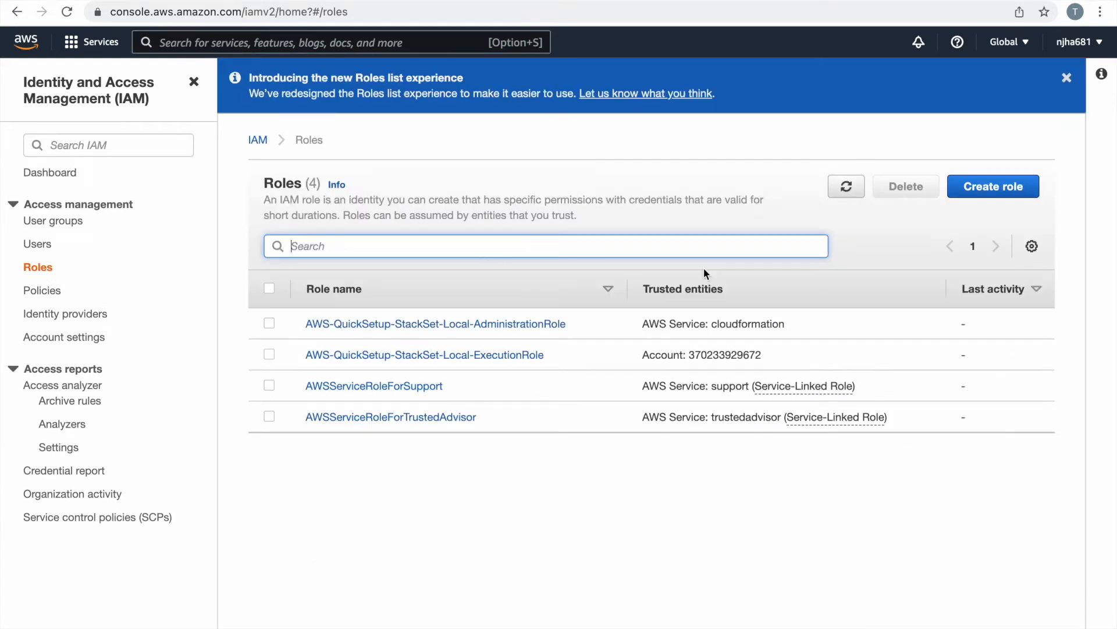
click(1002, 186)
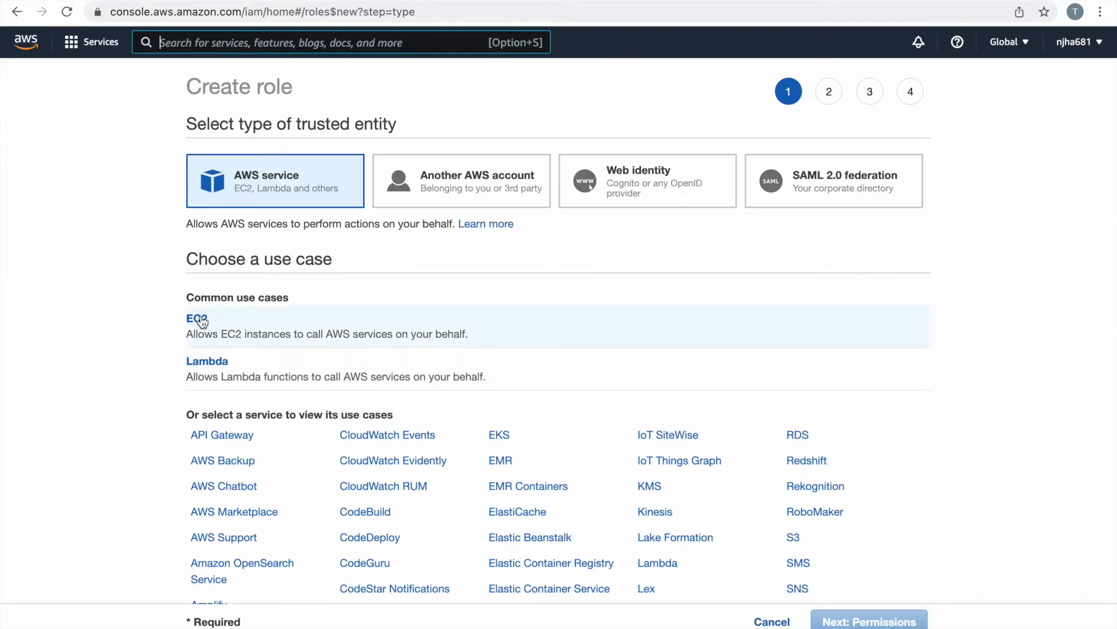
click(200, 320)
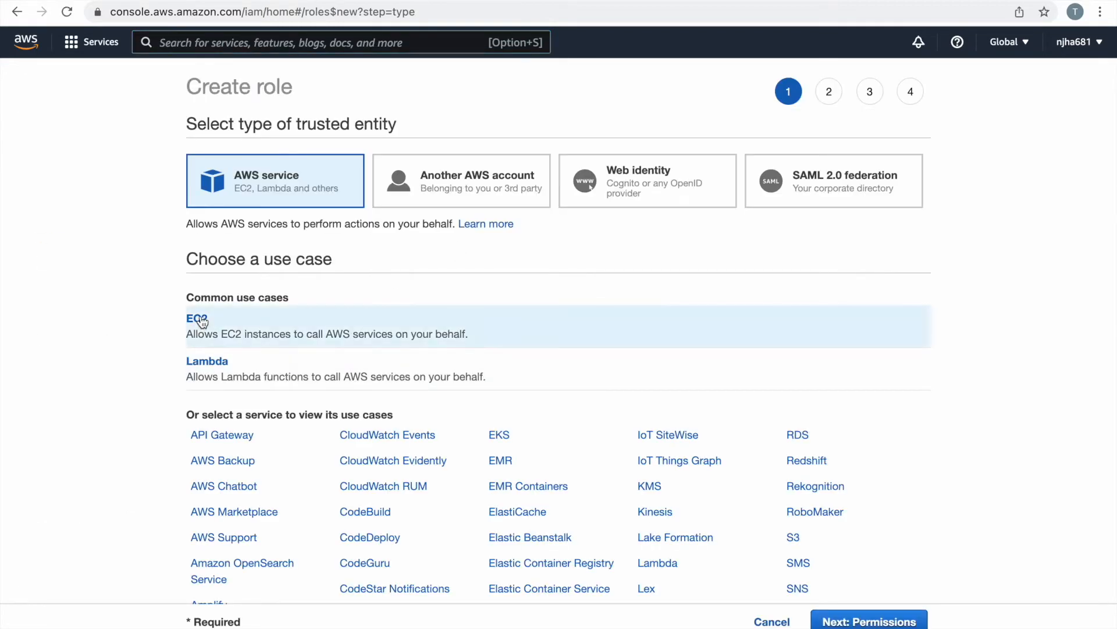
click(885, 622)
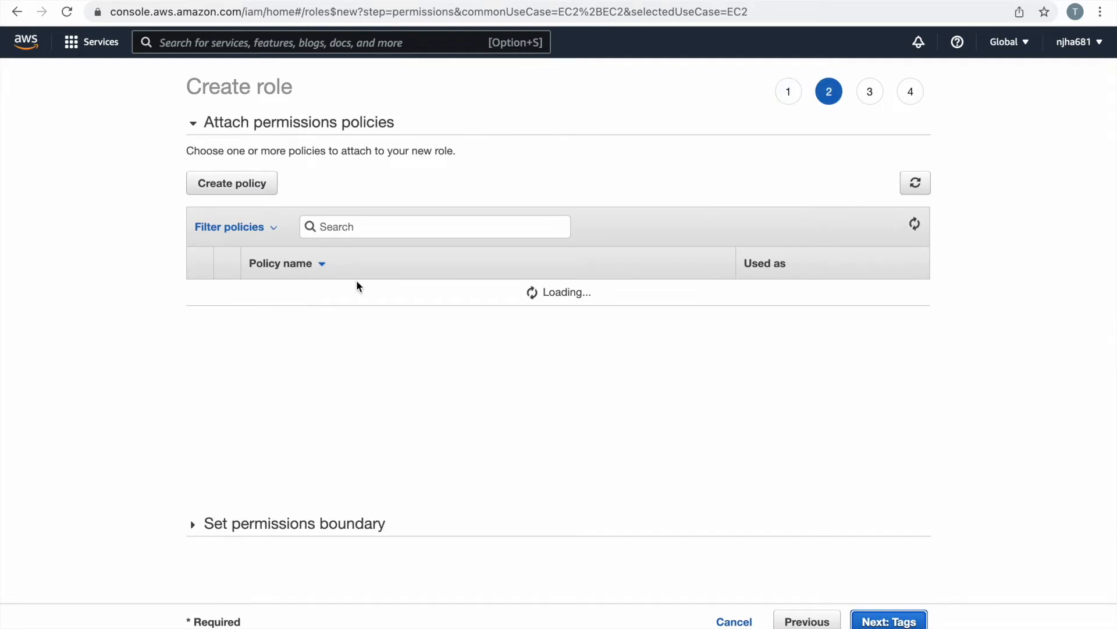
Search the permissions policies for ssm and attach AmazonEC2RoleforSSM to the new role
click(436, 226)
text(ss)
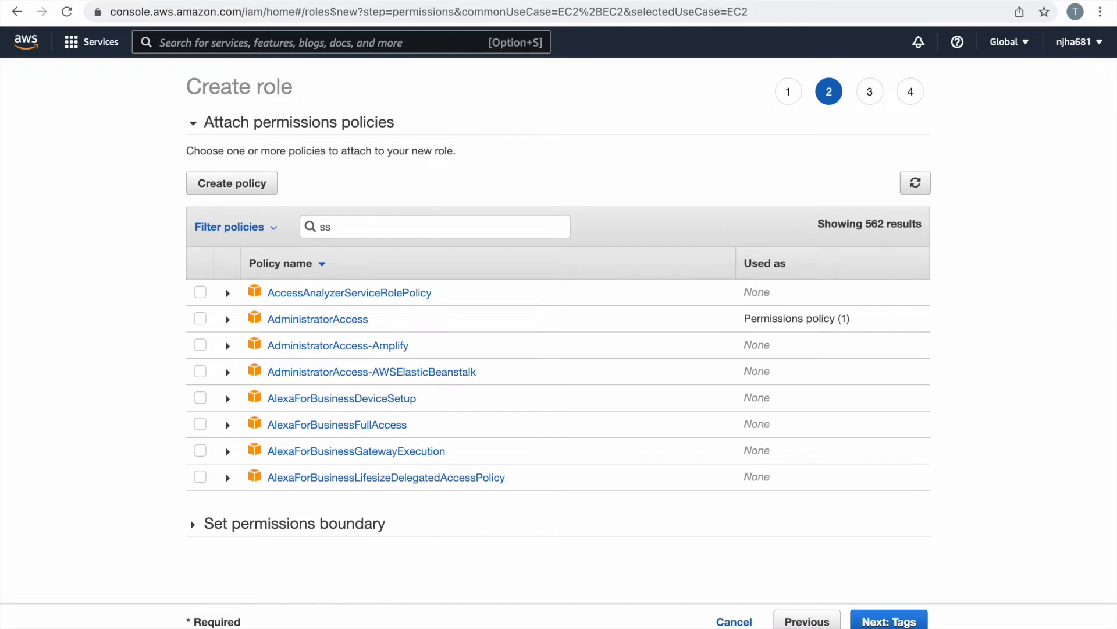
text(m)
click(200, 293)
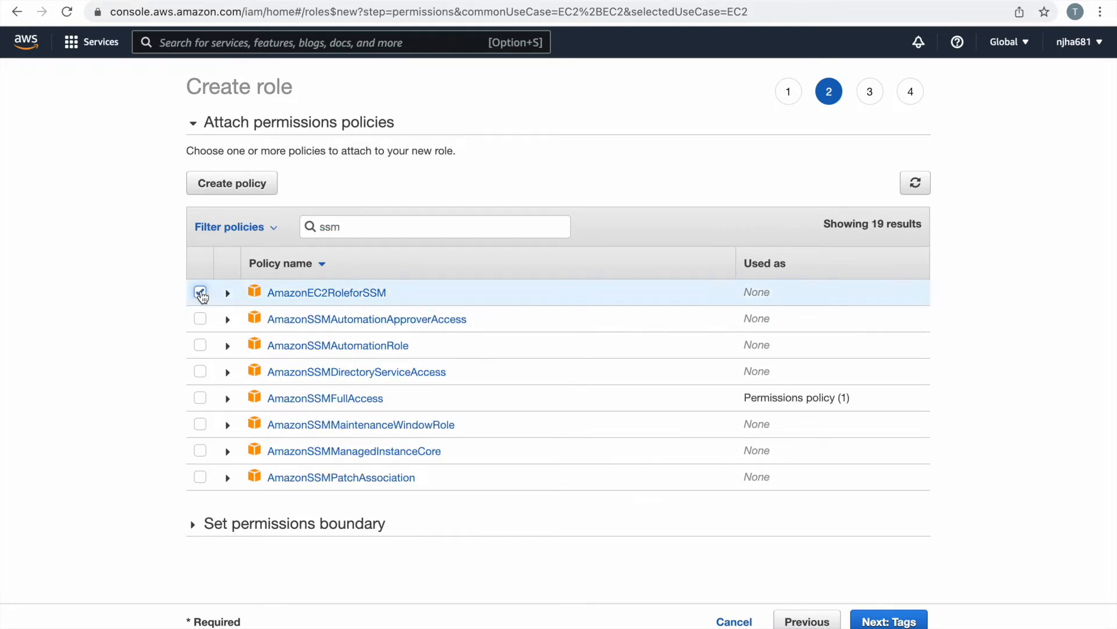
Tag the role with key Name and value ec2ssm, and copy the tag value
click(902, 621)
text(Name)
key(Tab)
text(ec2ssm)
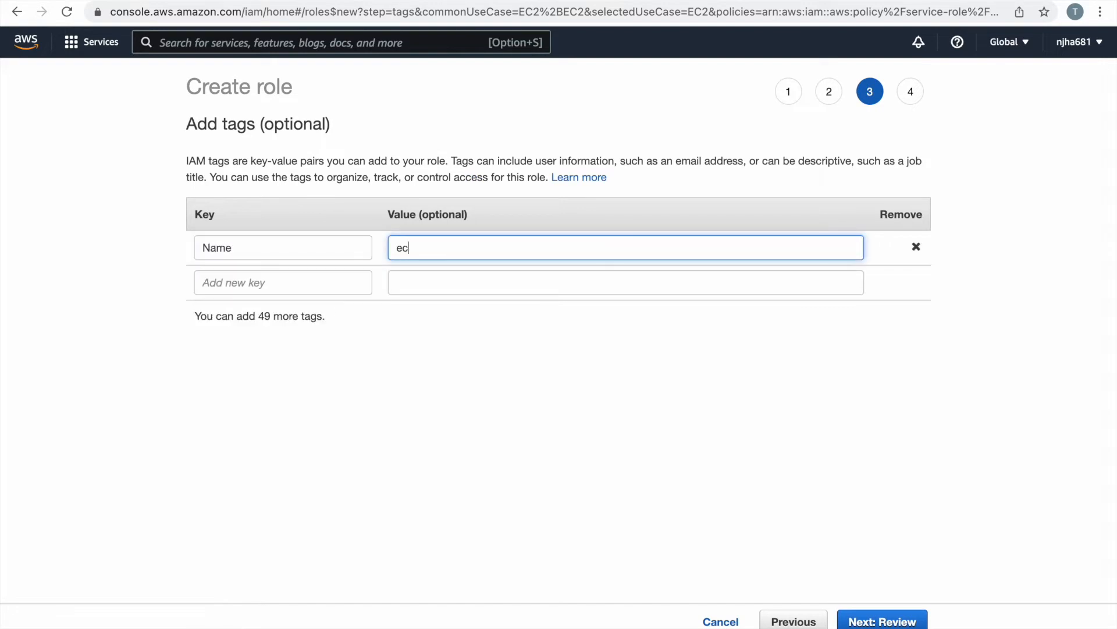
key(super+a)
key(super+c)
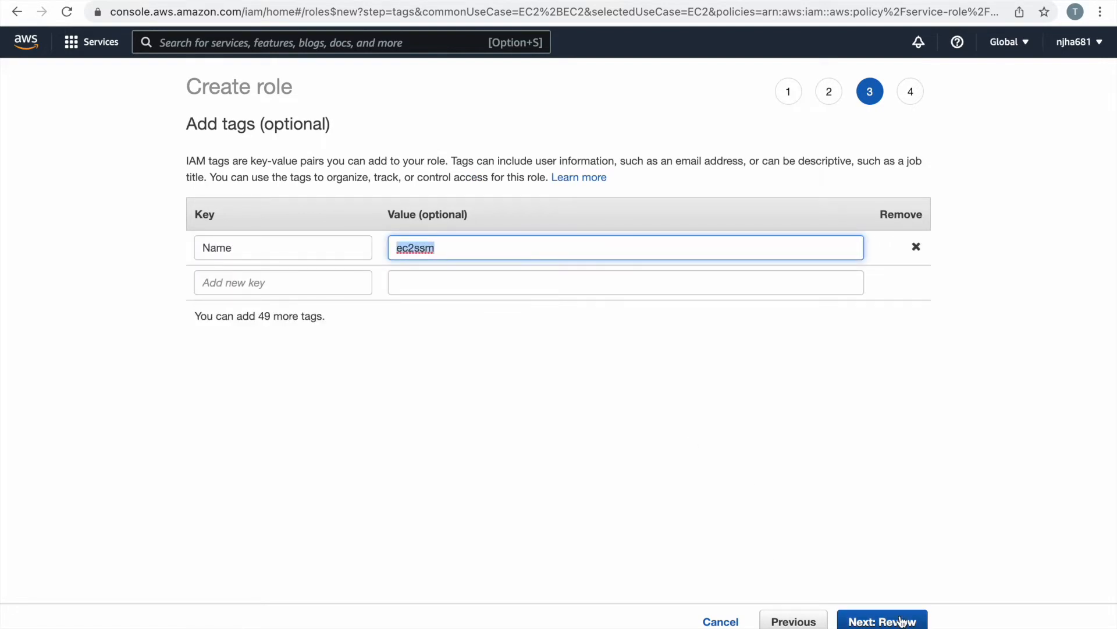
Name the role ec2ssm on the review page and create it
click(883, 620)
click(593, 177)
key(super+v)
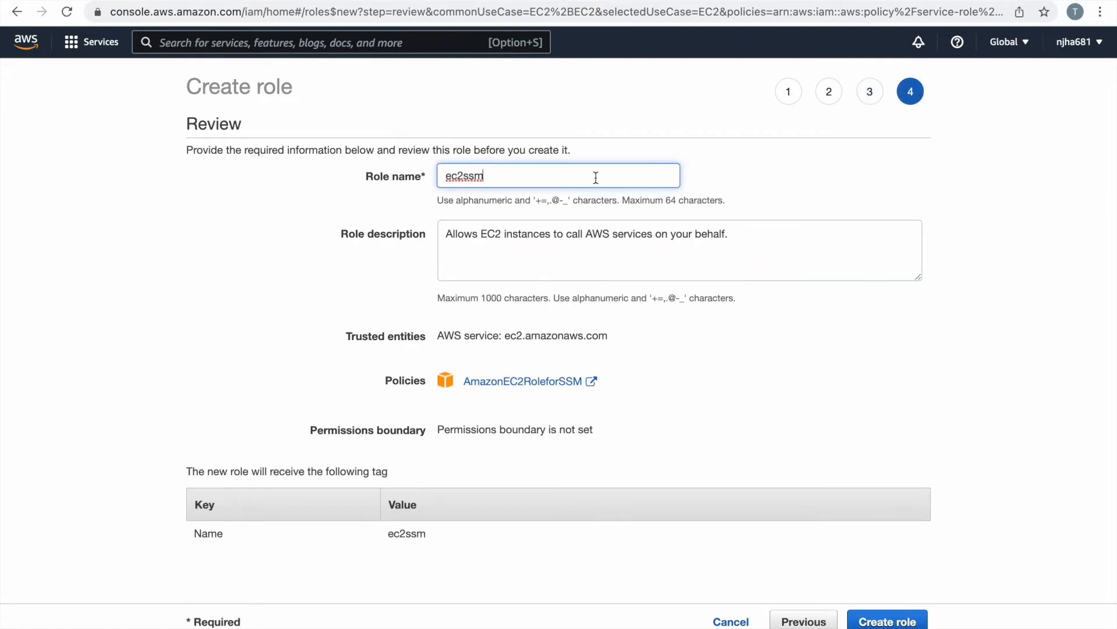
click(888, 620)
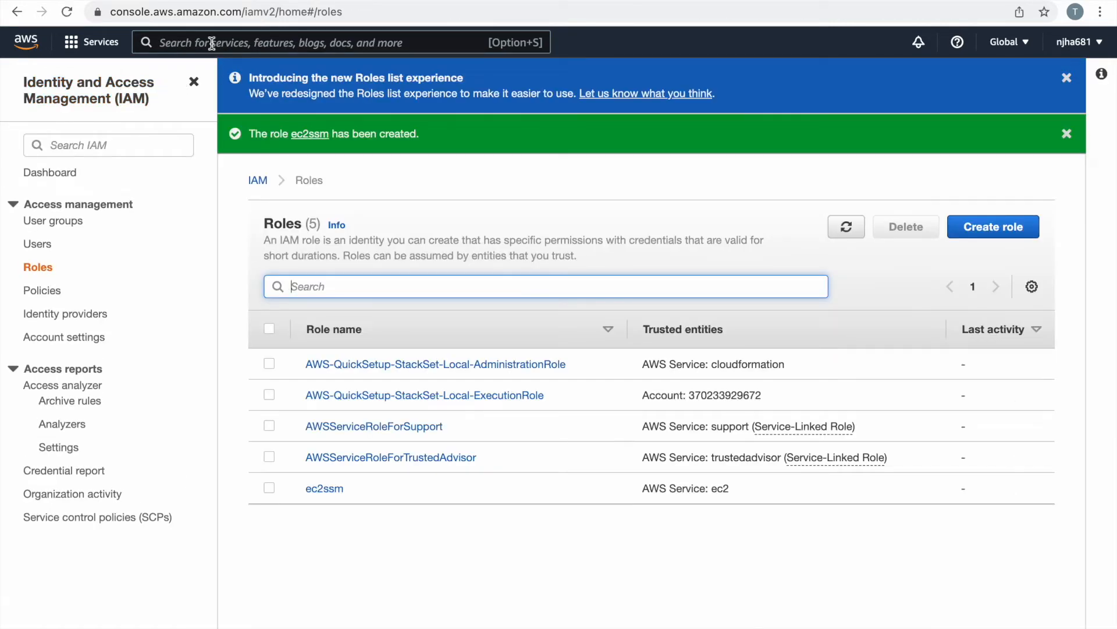
Search for the EC2 service, open it in a new browser tab and dismiss the welcome message
click(210, 39)
text(ec2)
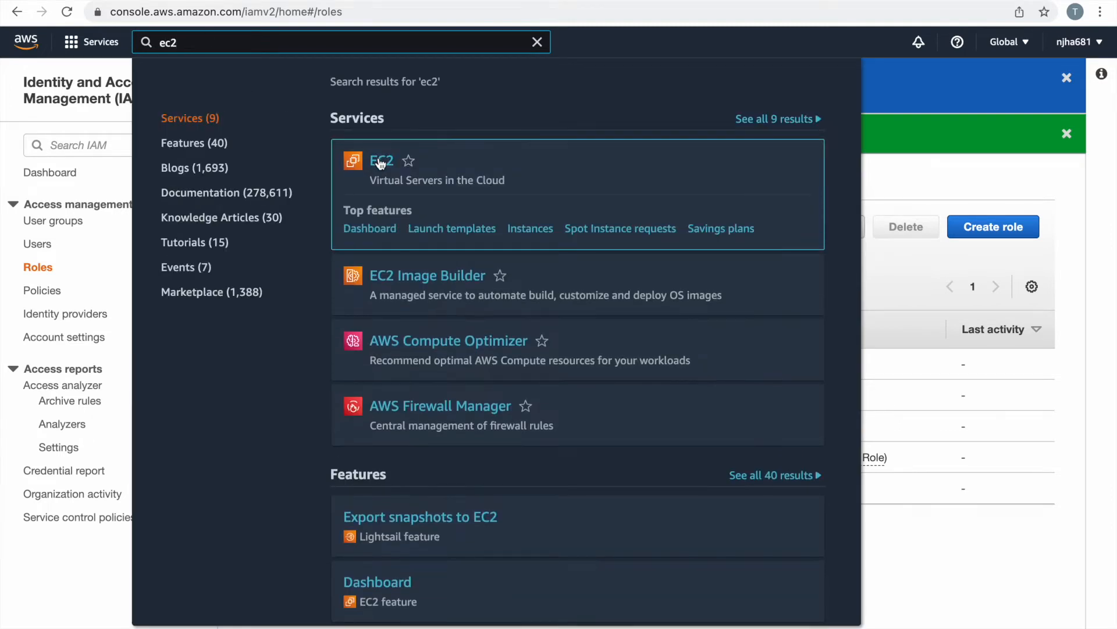
right_click(380, 162)
click(469, 165)
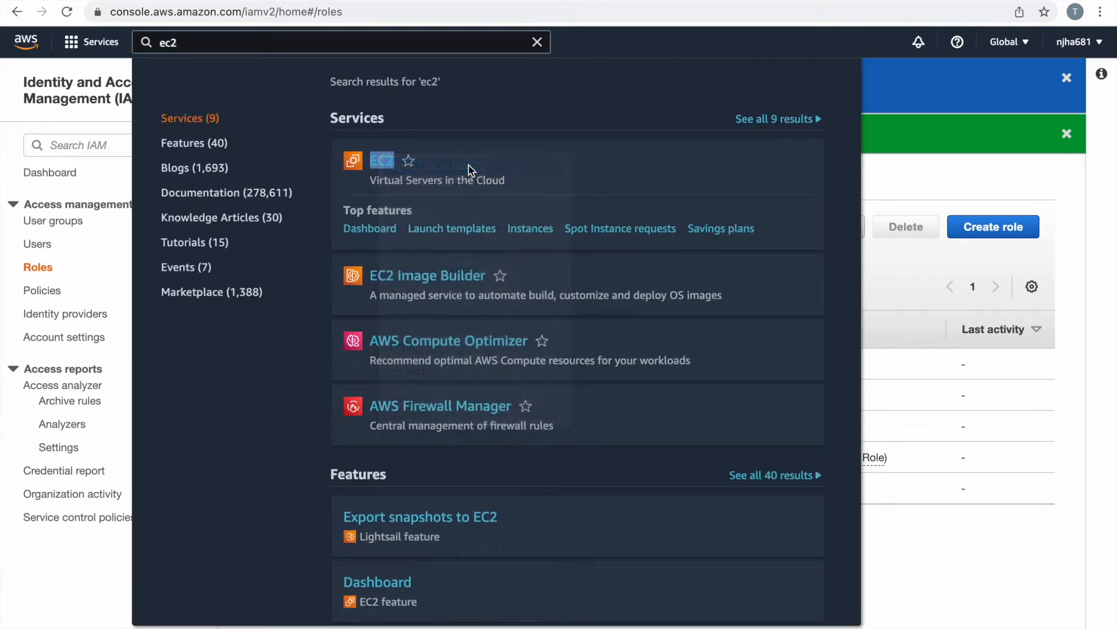
key(ctrl+Tab)
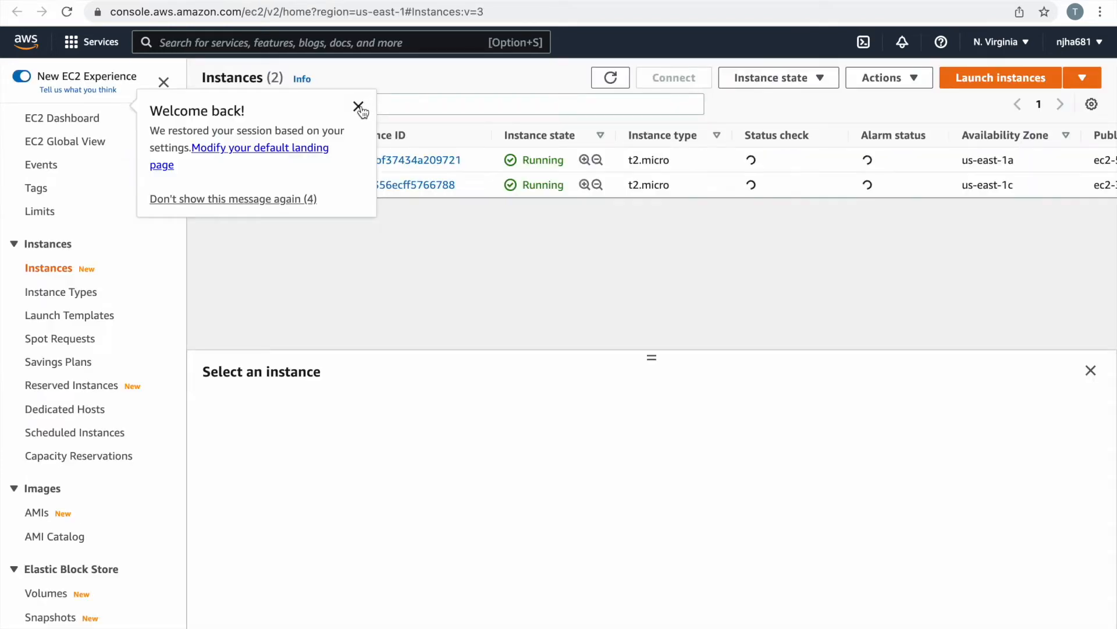
click(358, 106)
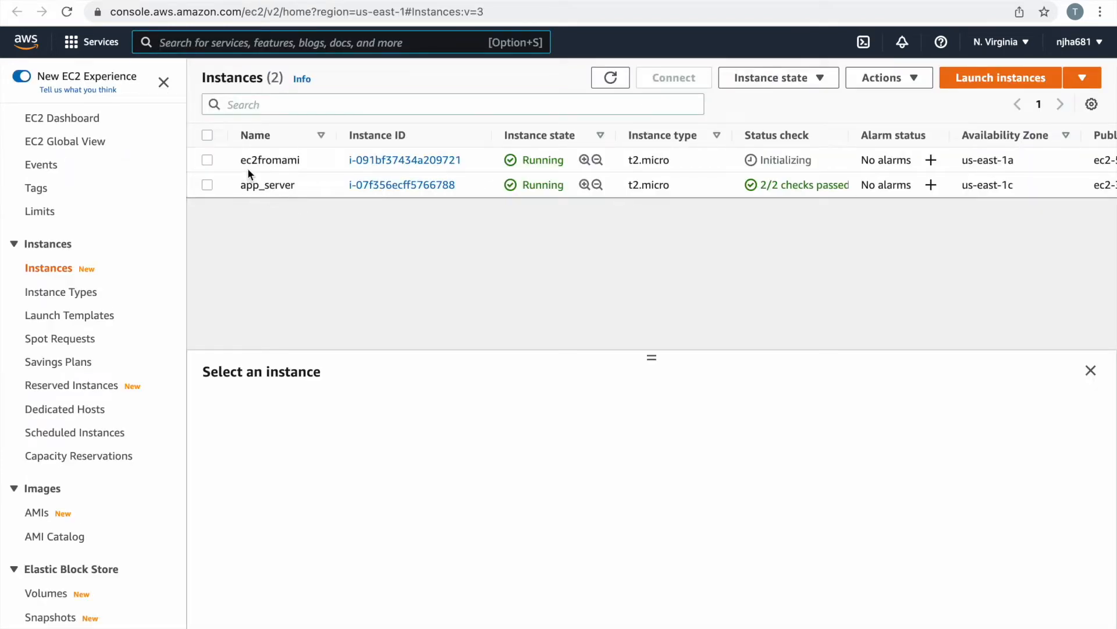
Attach the ec2ssm IAM role to the ec2fromami instance and save the change
mouse_move(292, 167)
click(208, 160)
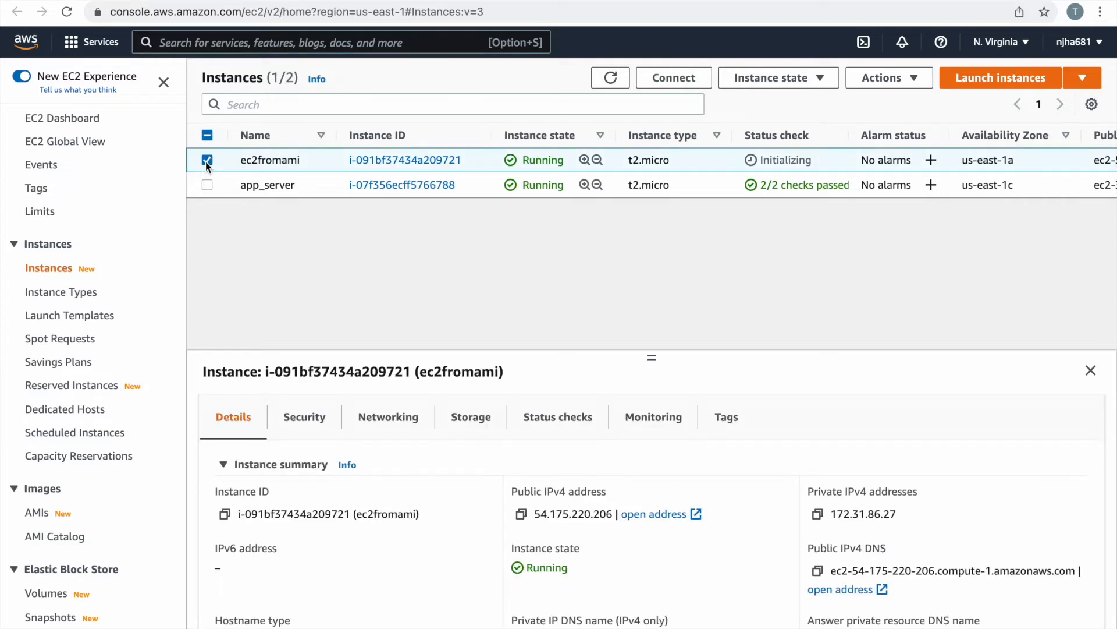
click(896, 77)
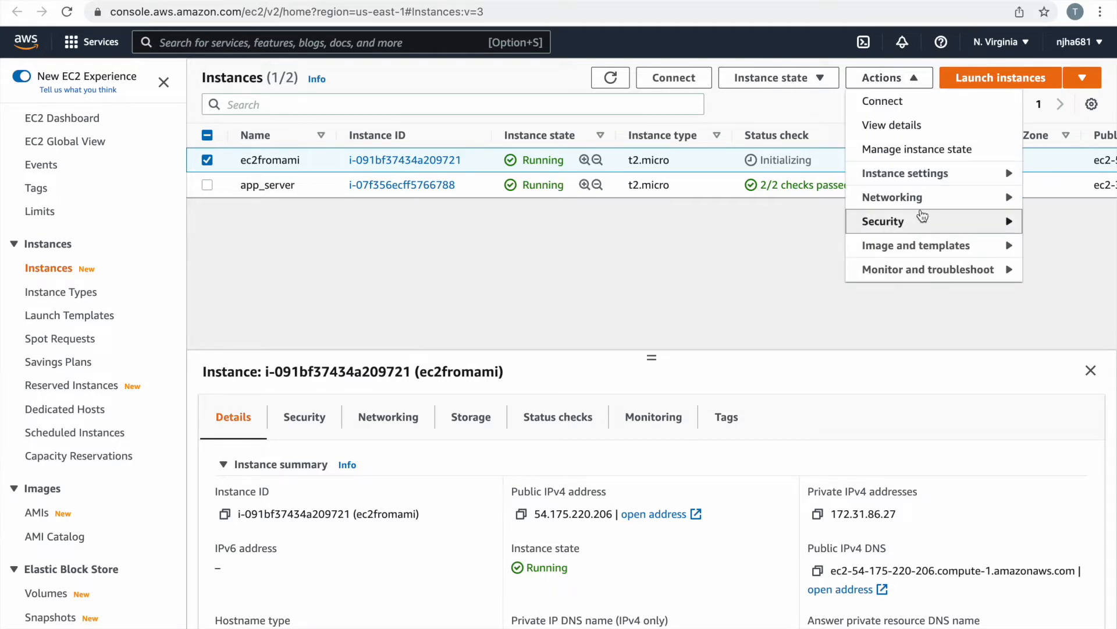
mouse_move(920, 223)
click(754, 269)
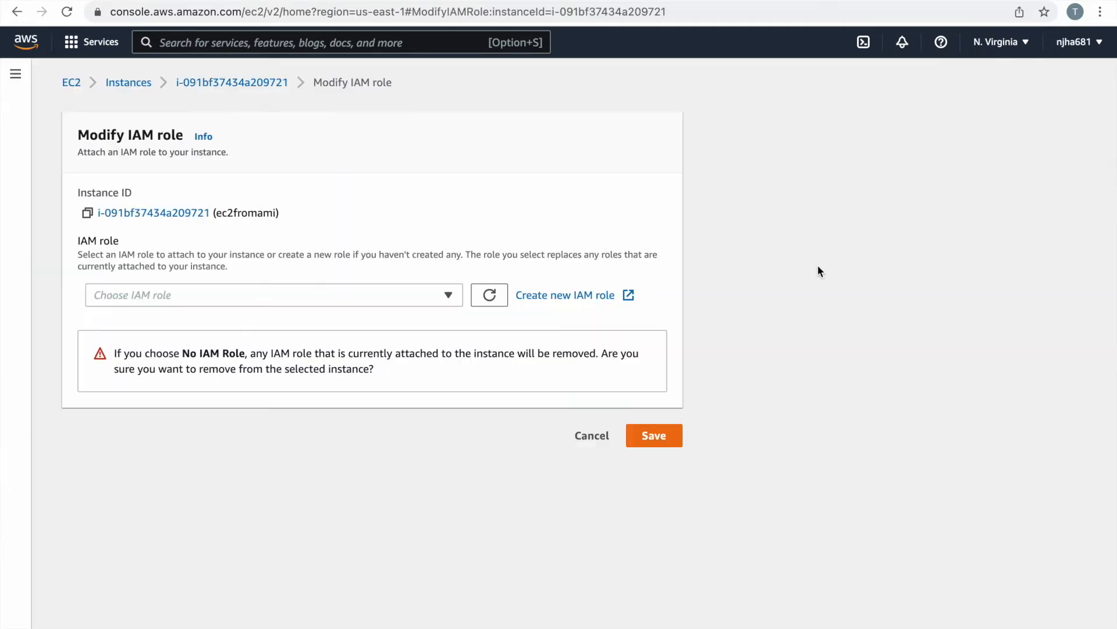
click(389, 294)
click(198, 384)
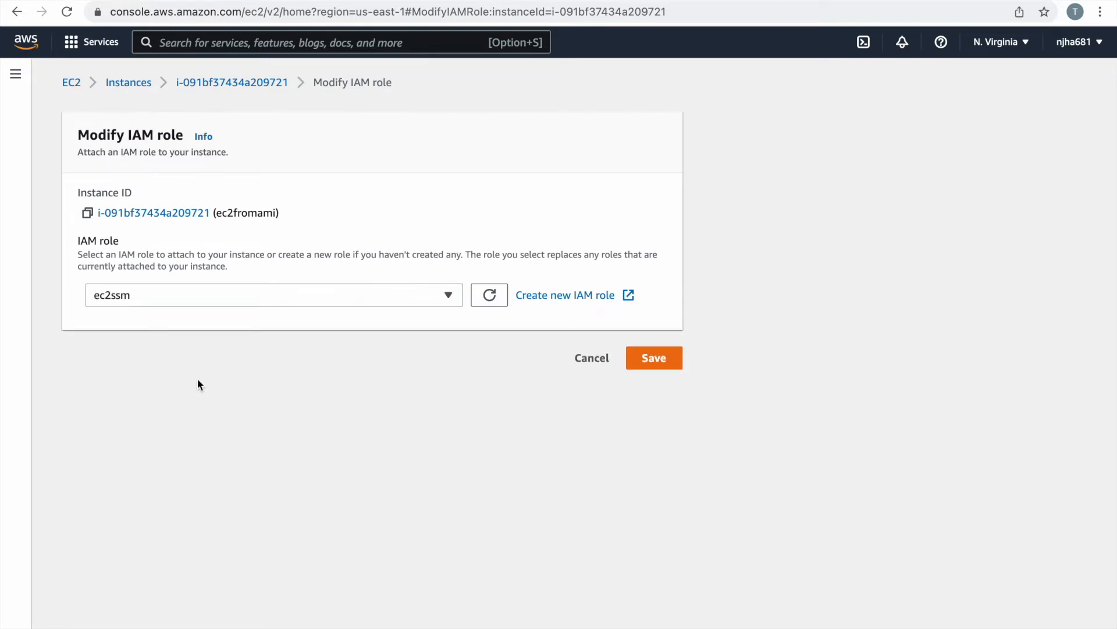
click(660, 358)
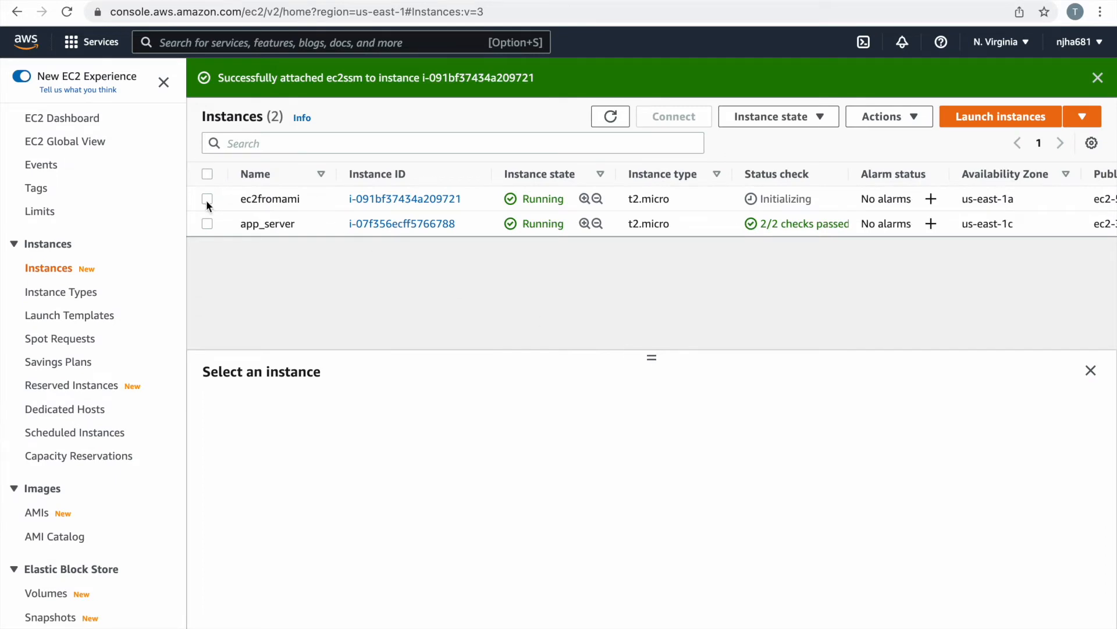
Try to connect to ec2fromami through Session Manager, and retry from the instances list
click(207, 199)
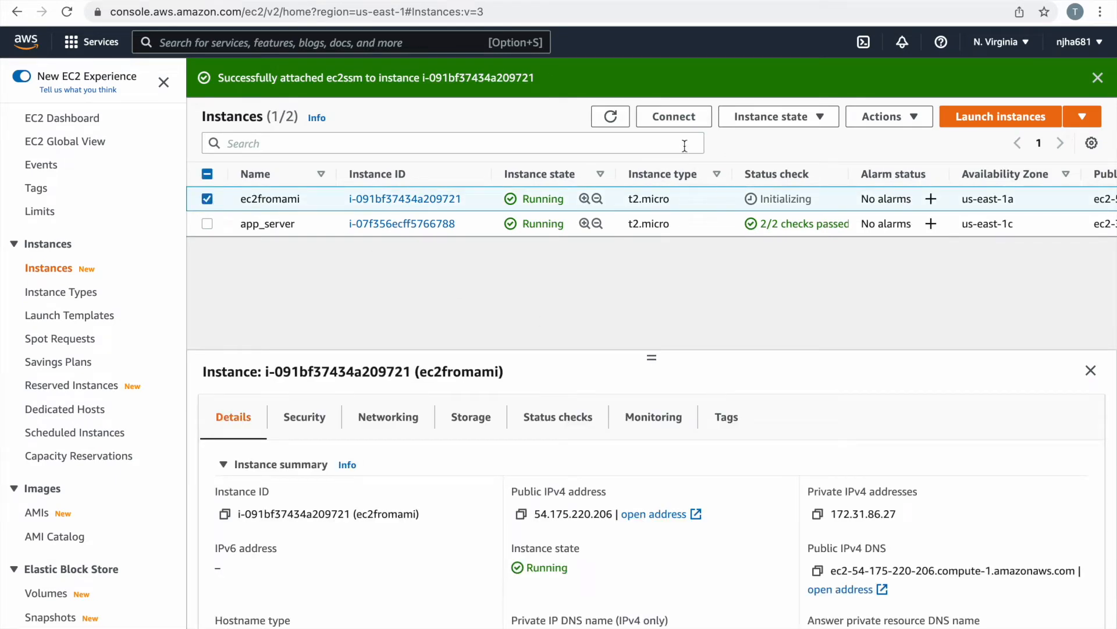
click(675, 117)
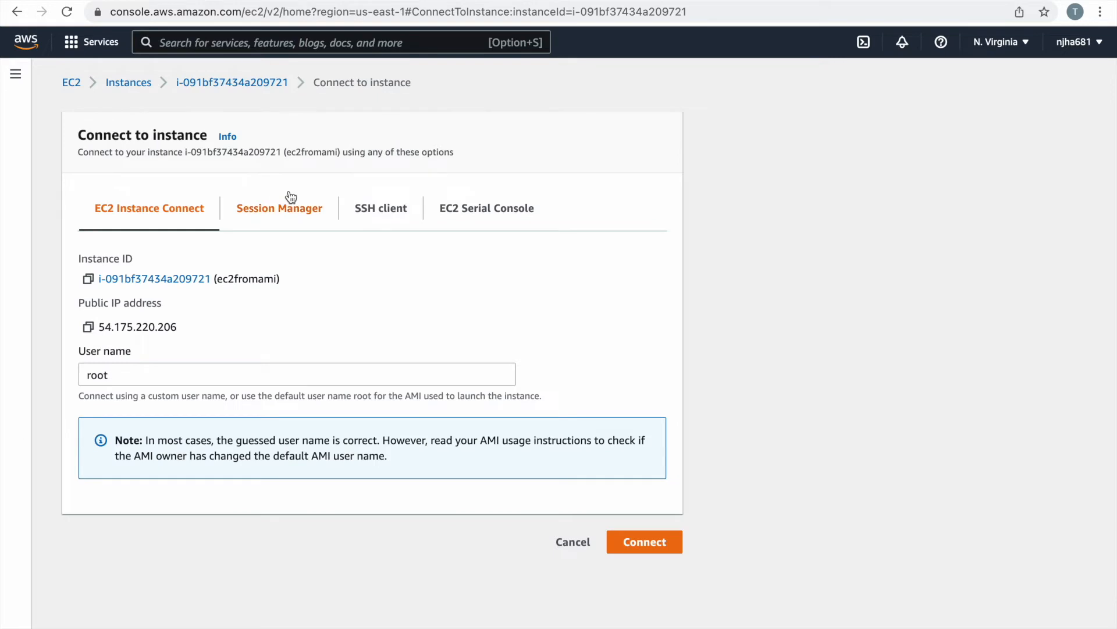
click(284, 209)
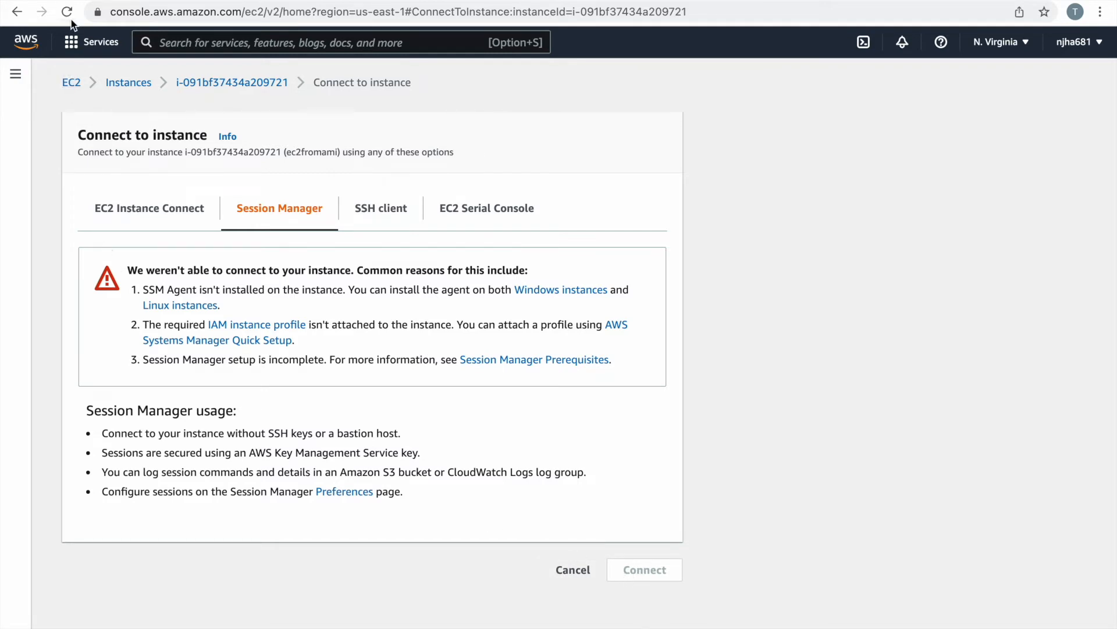
click(128, 82)
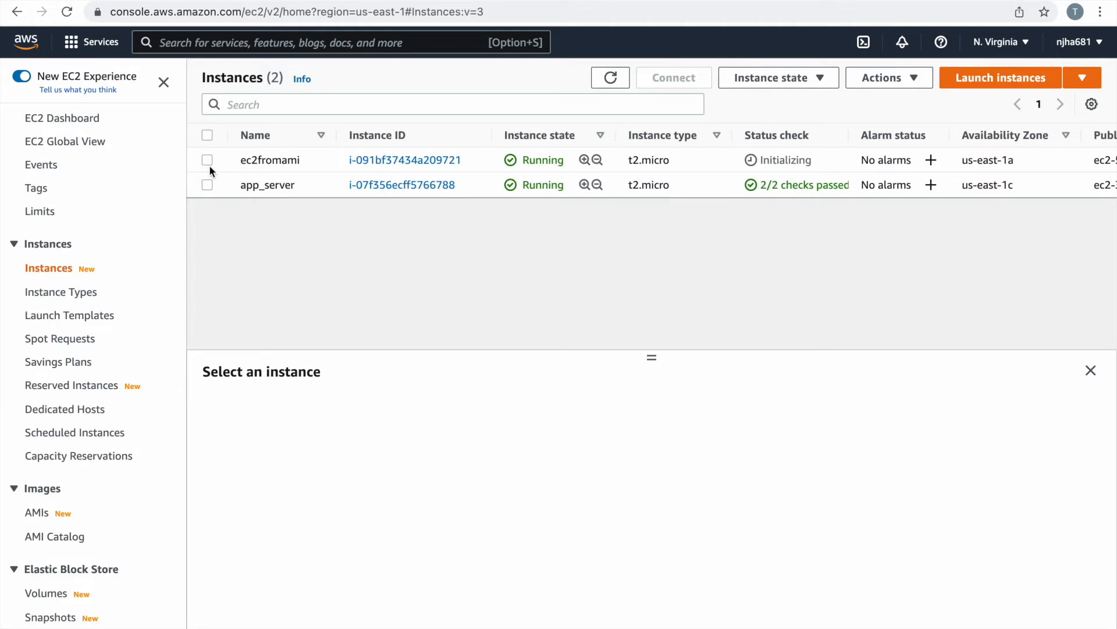
click(207, 160)
click(674, 78)
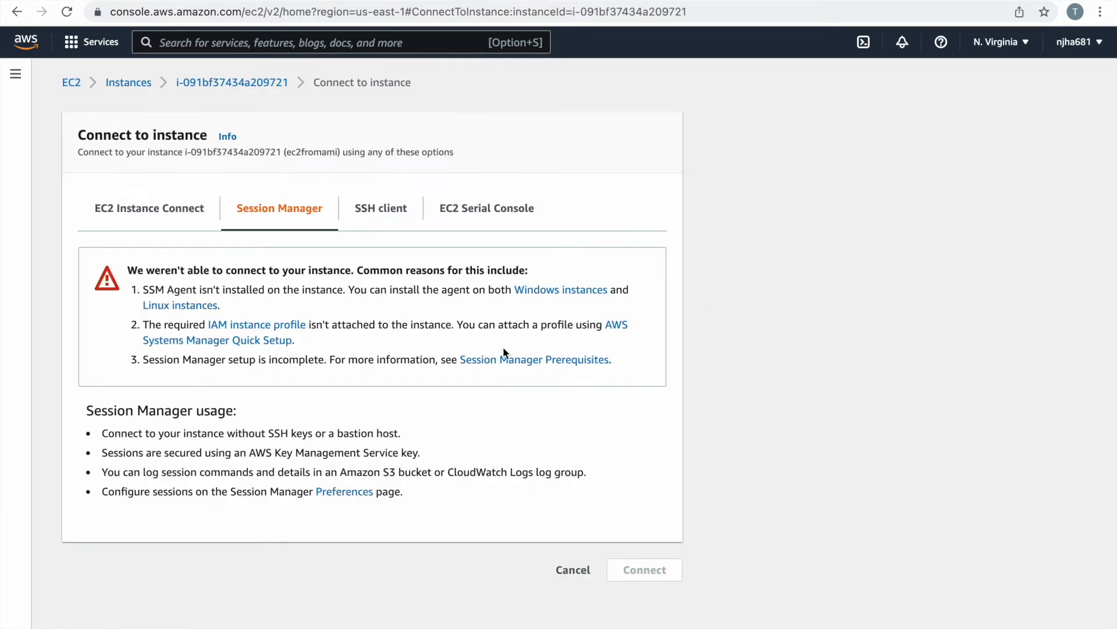
Refresh the instances list until ec2fromami's status checks finish, and start a Session Manager session on it
click(129, 85)
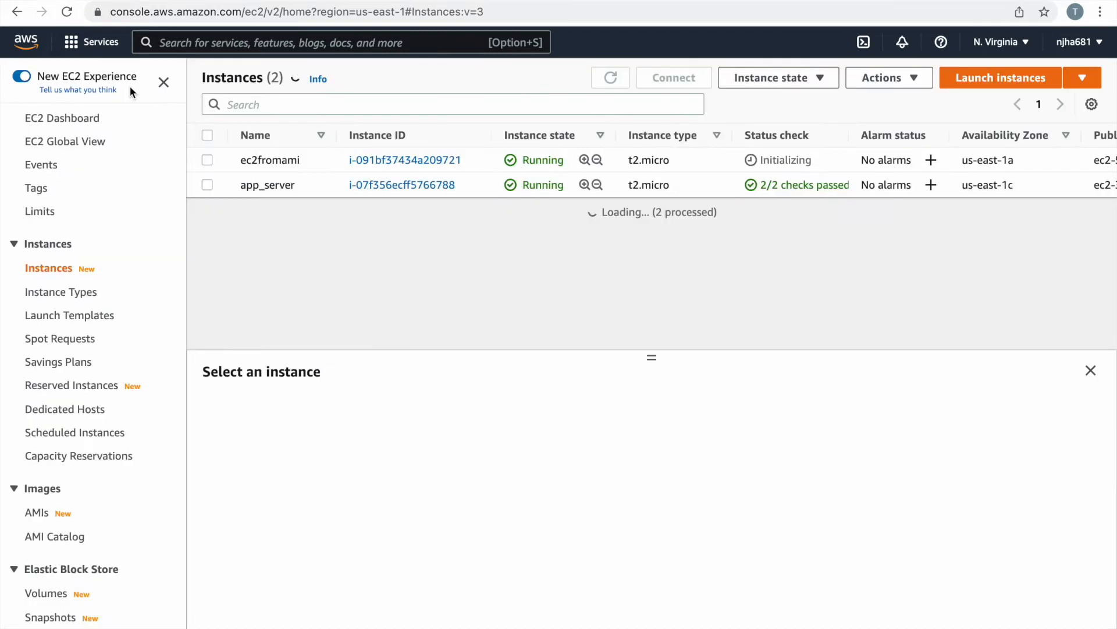
click(609, 78)
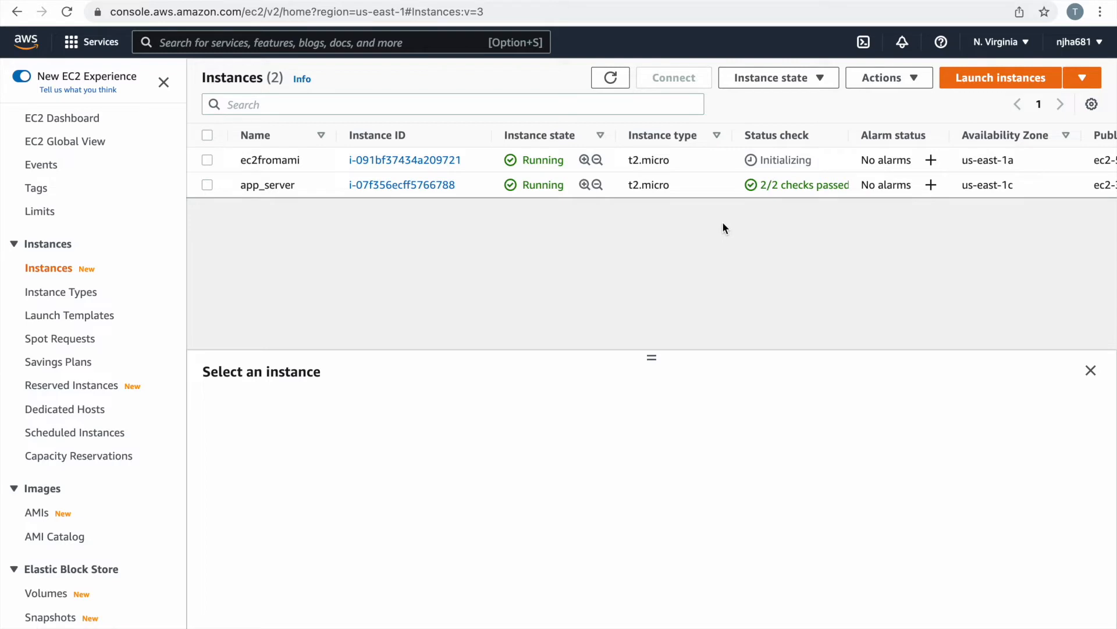
click(609, 78)
click(610, 78)
click(207, 160)
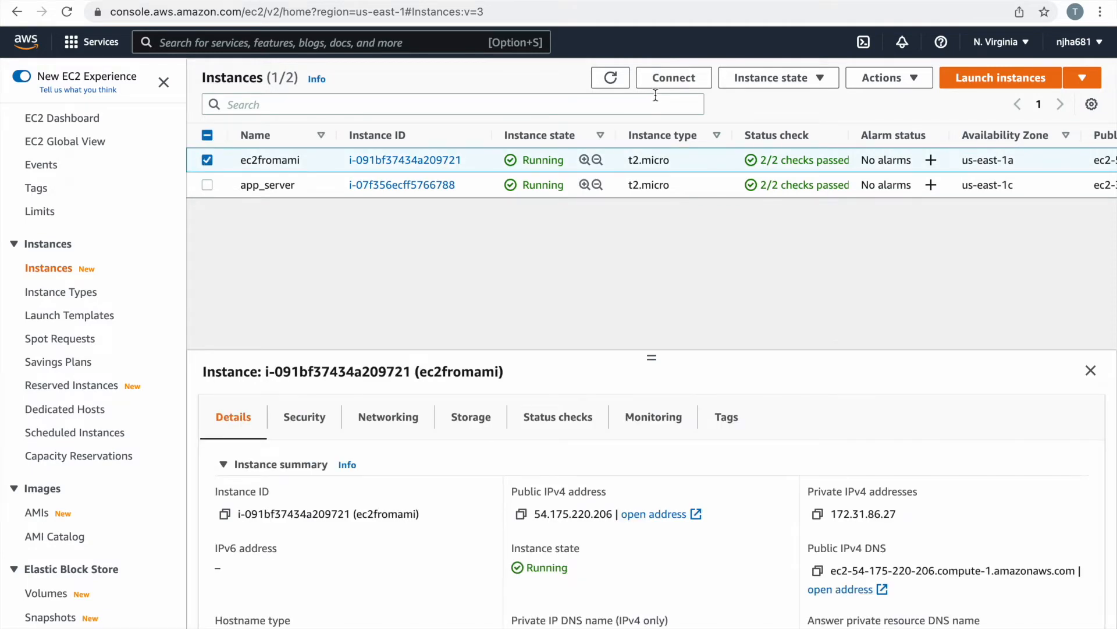
click(669, 78)
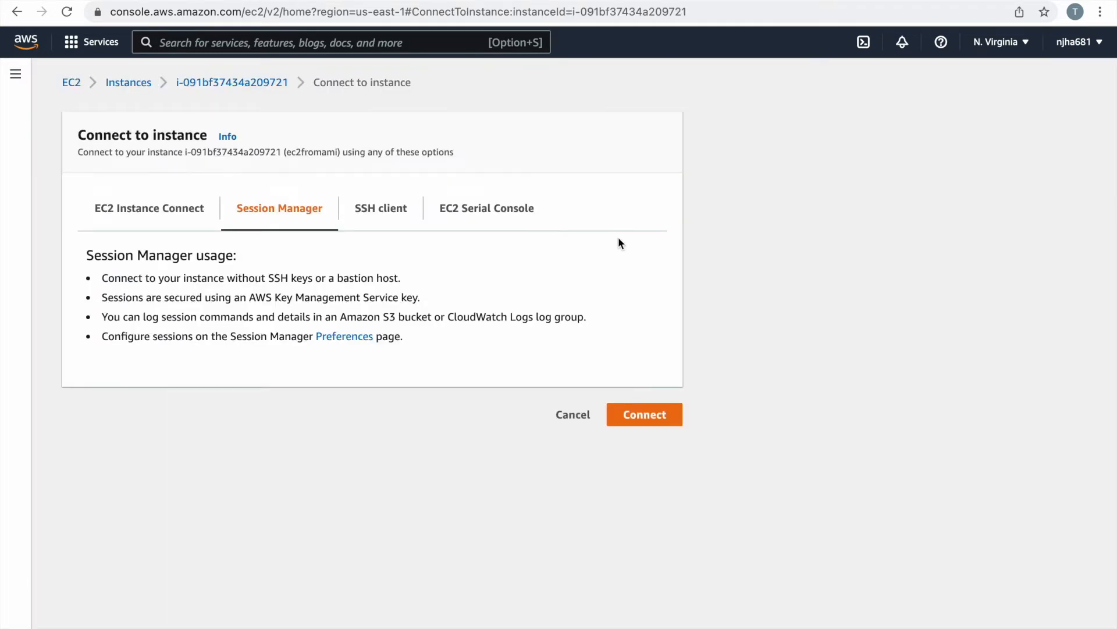
click(646, 419)
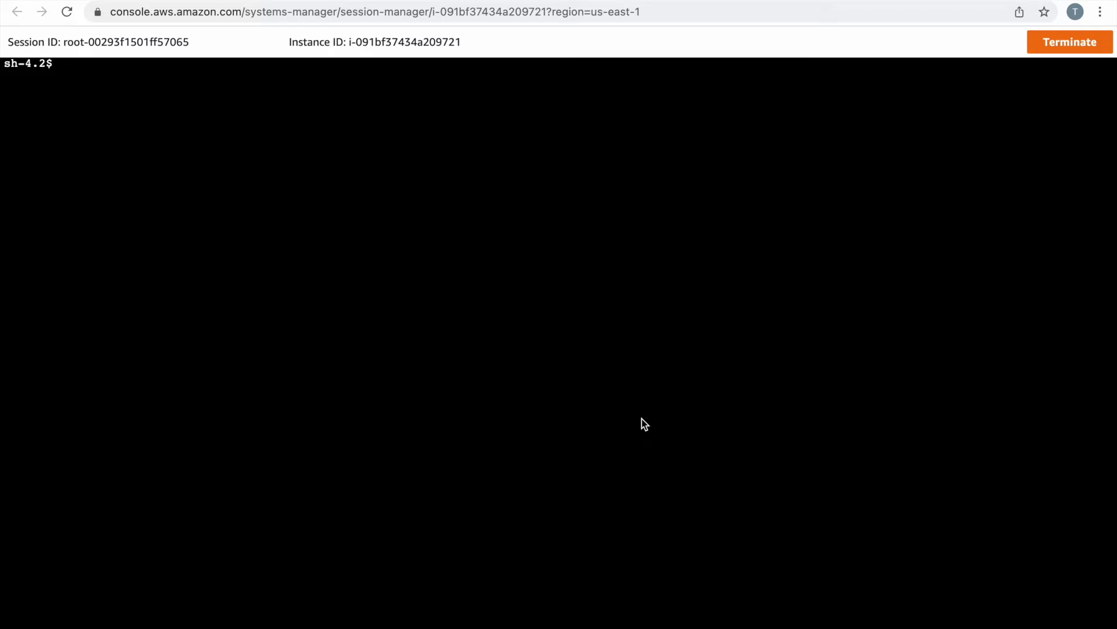
Switch to the root shell with sudo -i, change to /home/ec2-user and list its contents with ll
click(178, 147)
text(sudo -i)
key(Return)
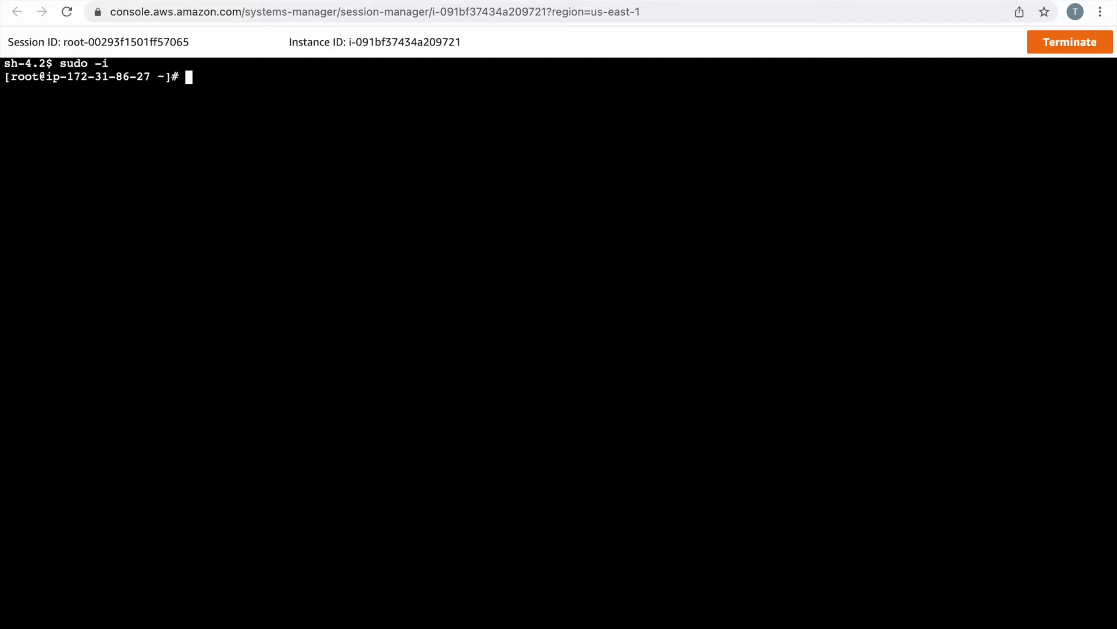
text(cd /home/ec2-user)
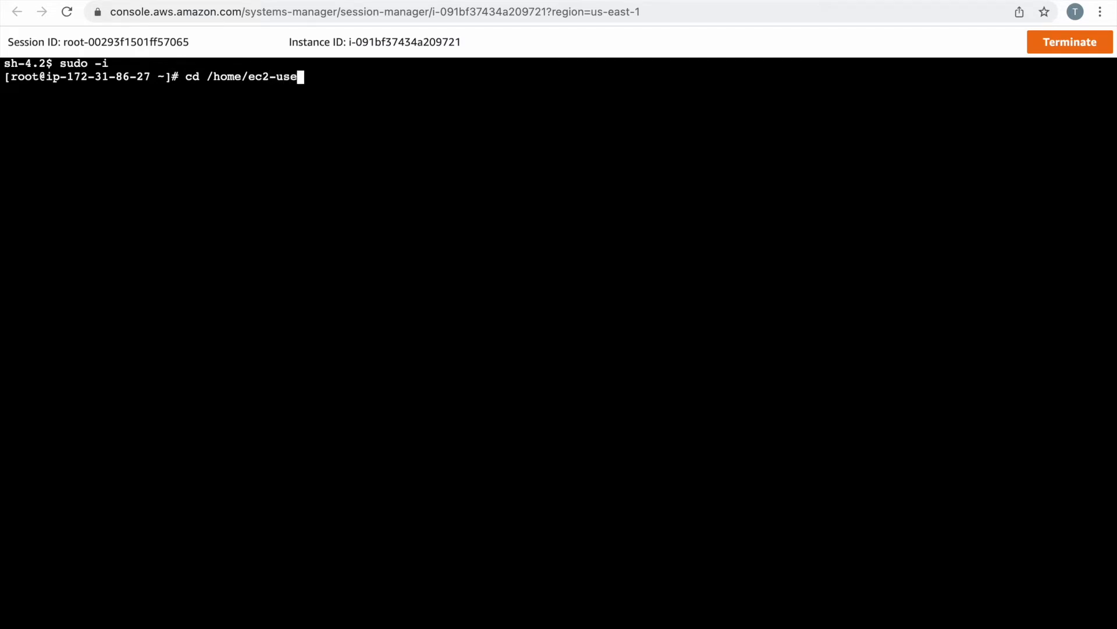
key(Return)
text(ll)
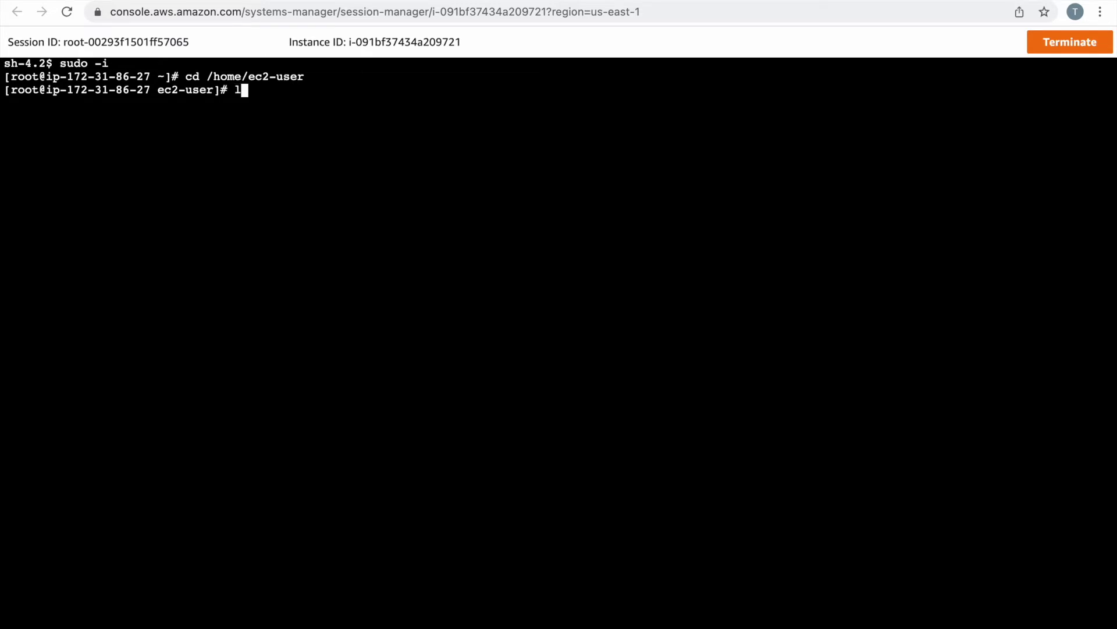
key(Return)
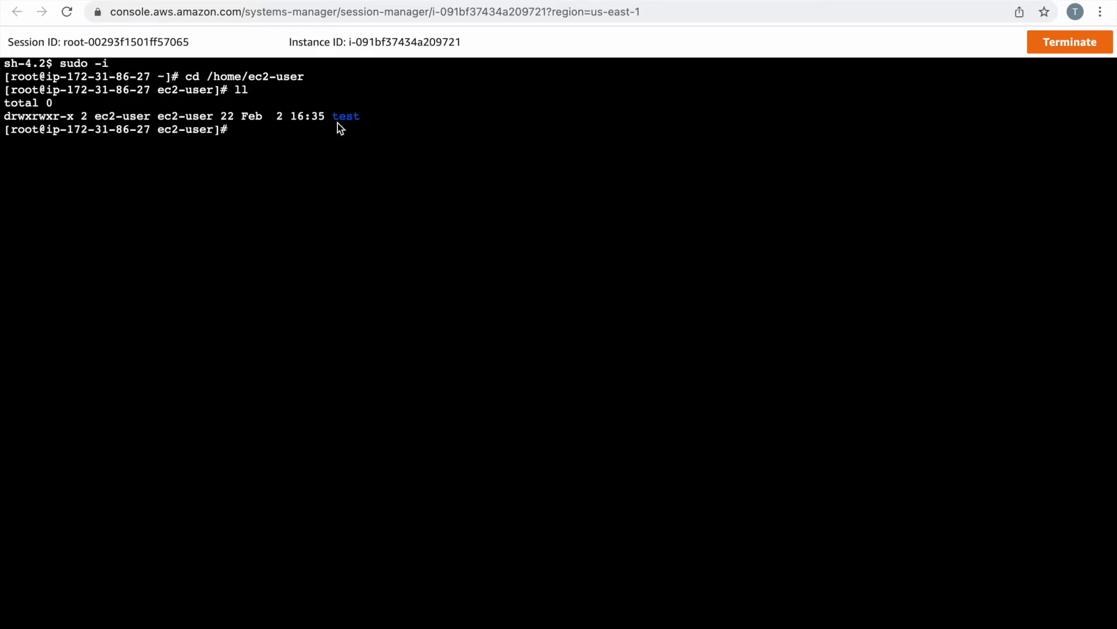
Change into the test directory and list its files with ll
text(cd test.t)
key(BackSpace)
key(BackSpace)
key(Return)
text(ll)
key(Return)
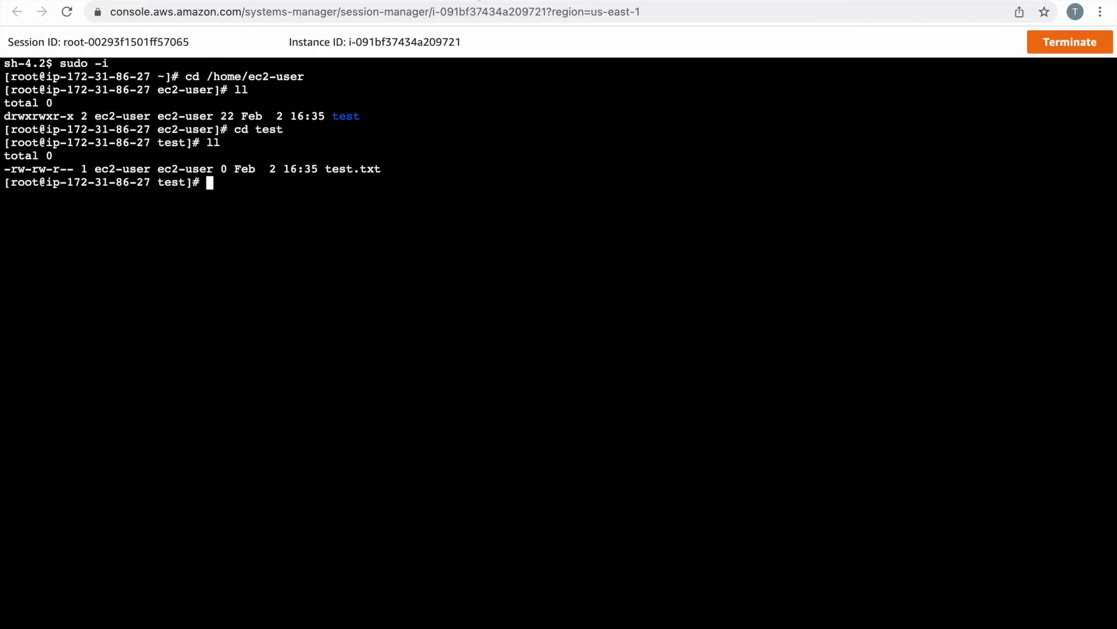
Return to the EC2 console and open the Copy AMI form for the amitest image
click(478, 0)
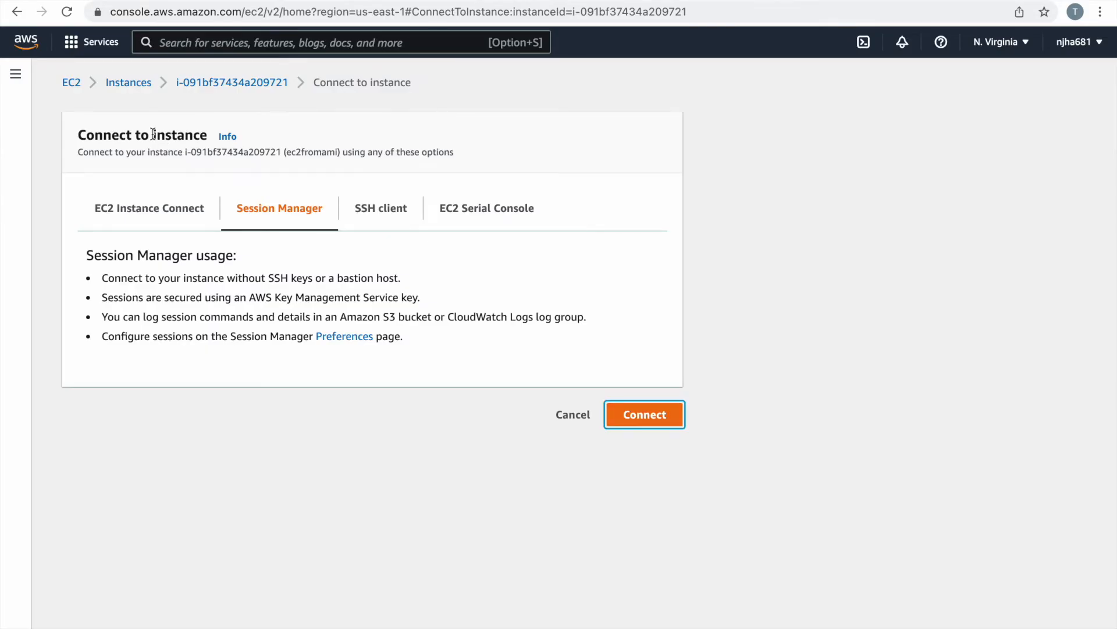
click(130, 82)
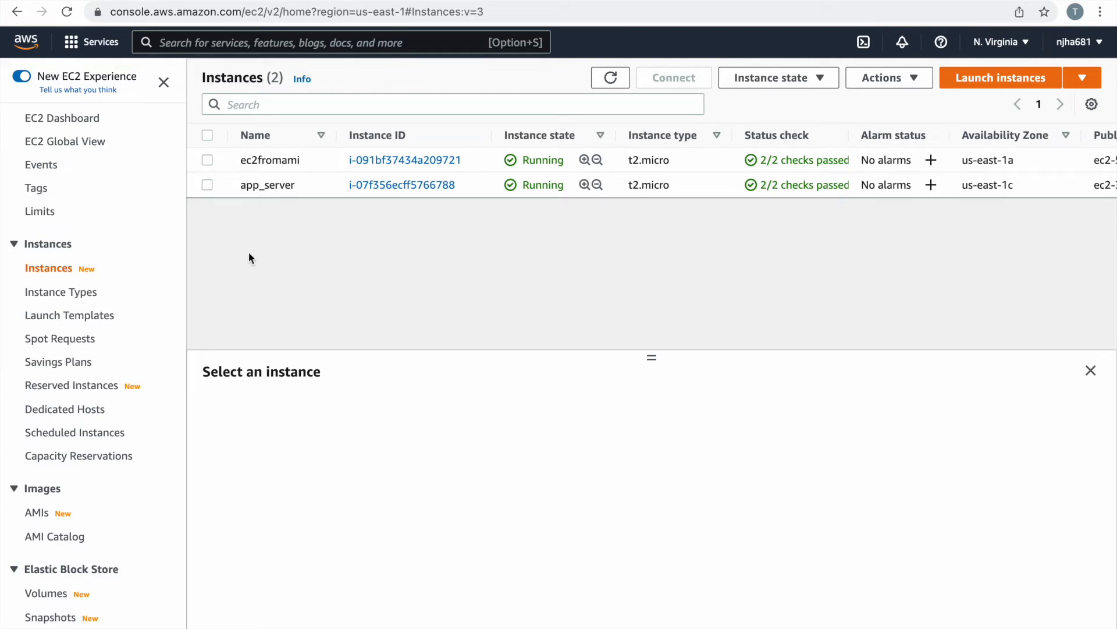
click(33, 515)
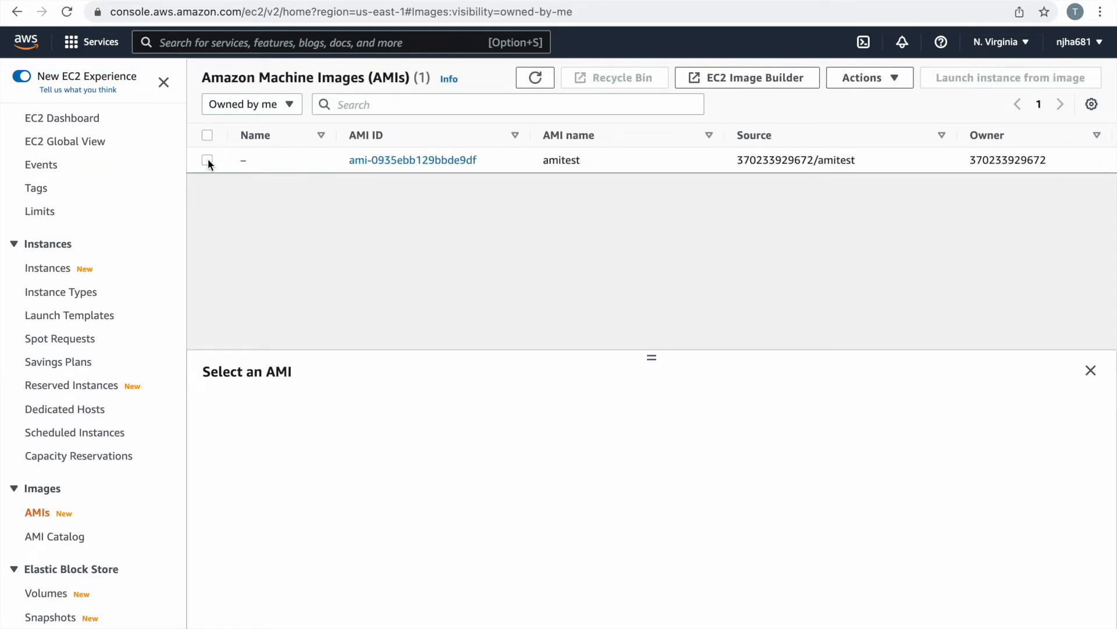
click(207, 161)
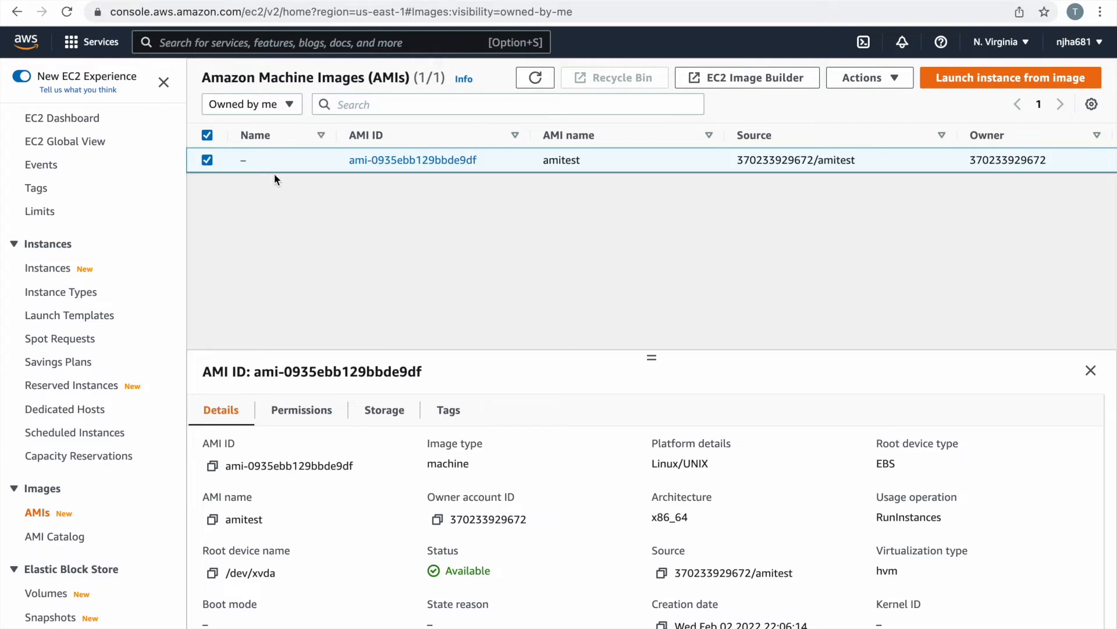
click(882, 80)
click(868, 103)
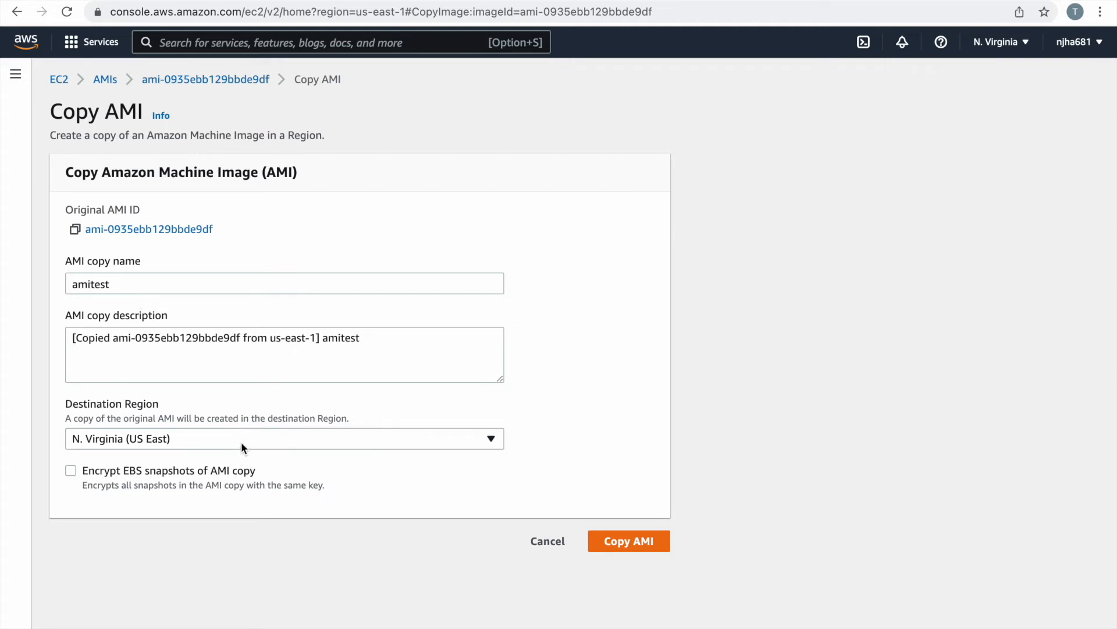
Set the AMI copy's destination region to US East (Ohio) and start the copy
click(218, 443)
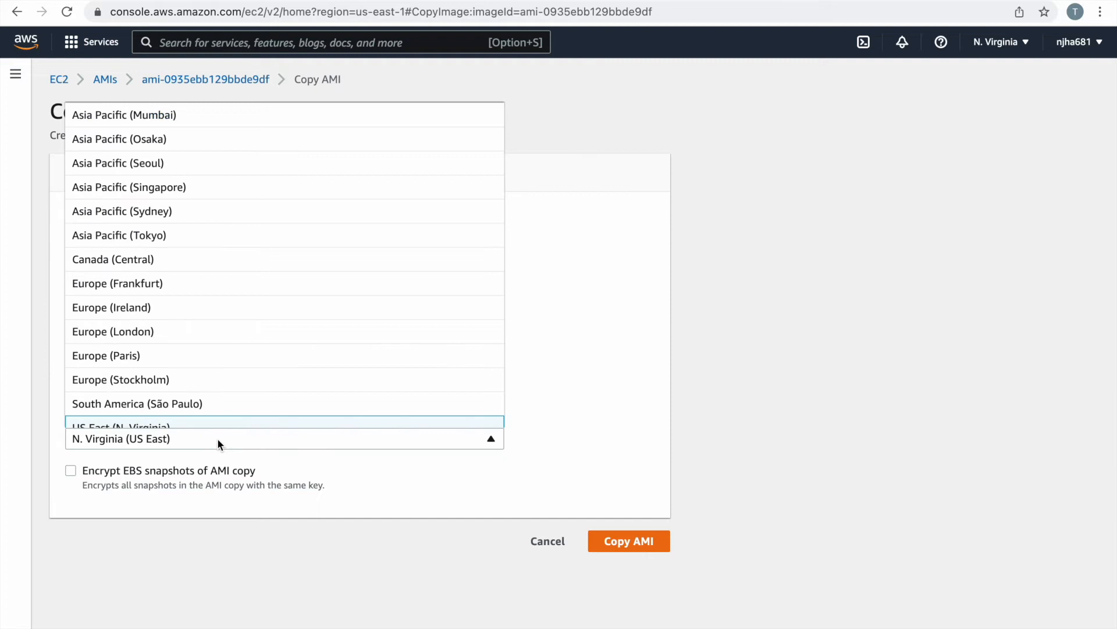
scroll(200, 281, down, 3)
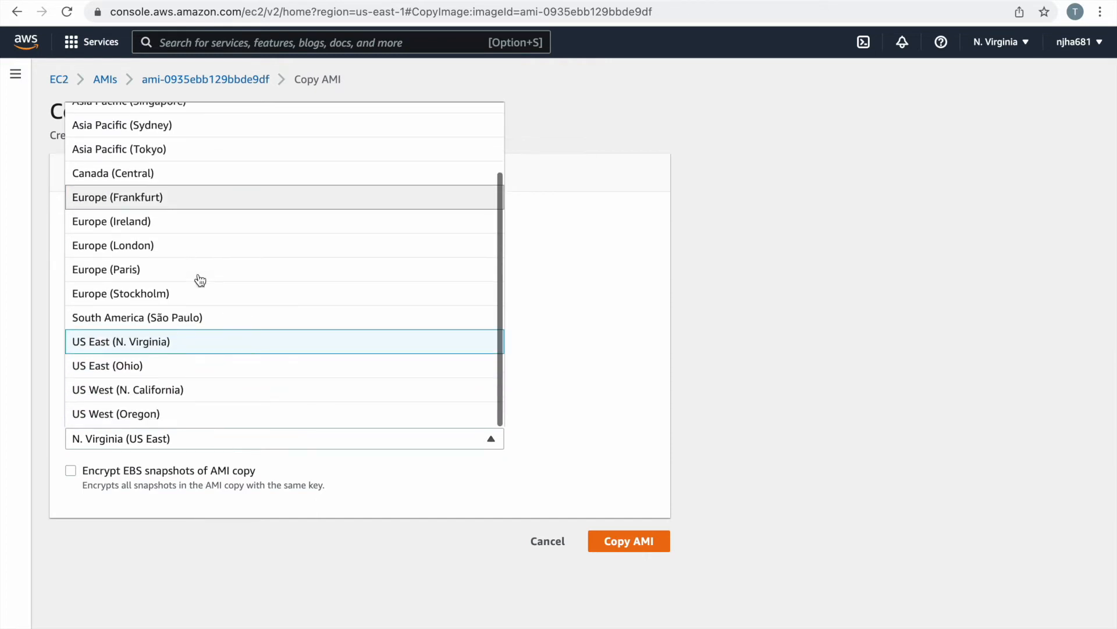
scroll(201, 280, up, 3)
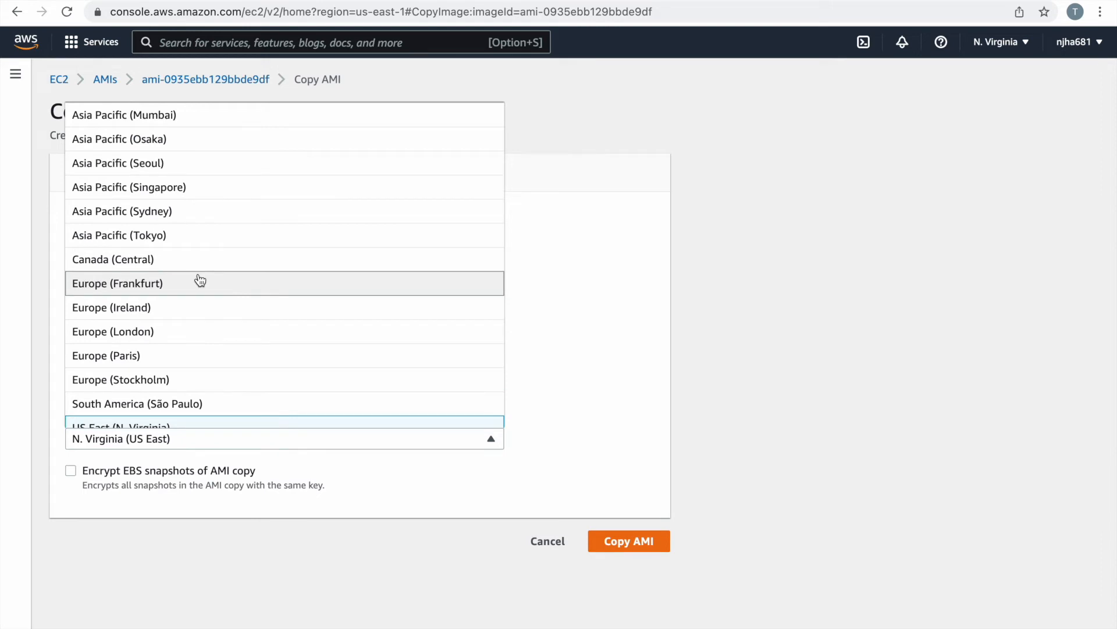
scroll(201, 280, down, 3)
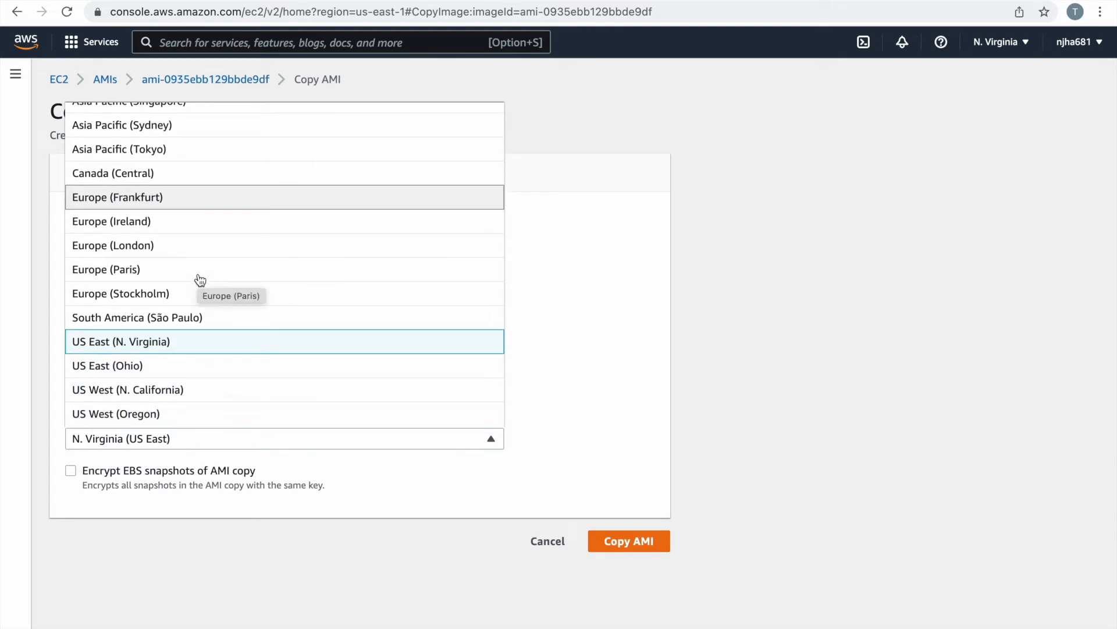
click(127, 368)
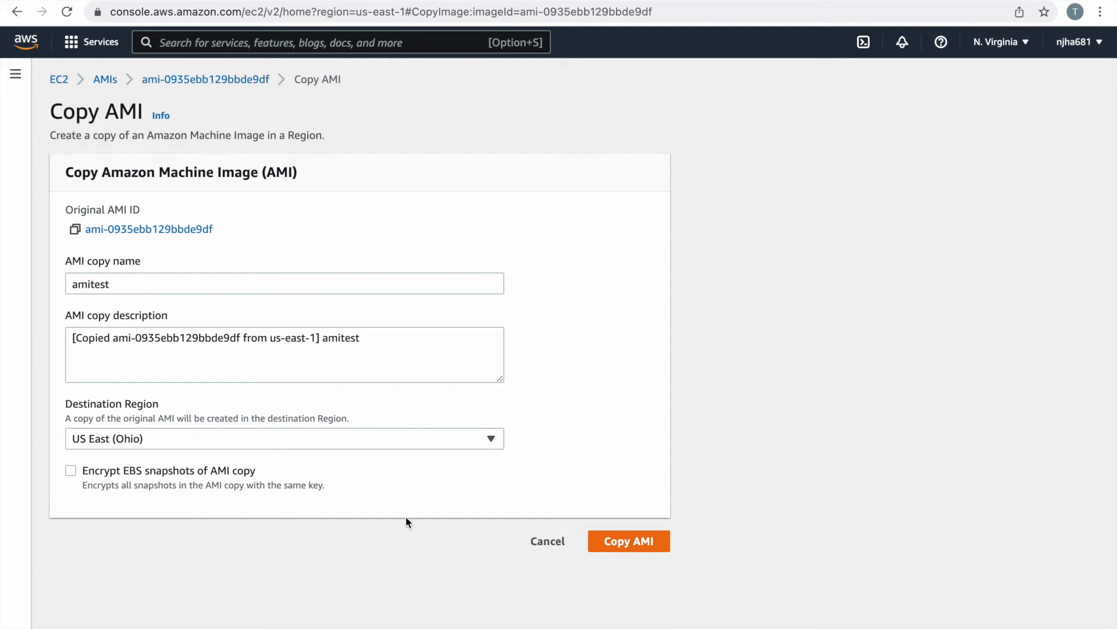
click(646, 541)
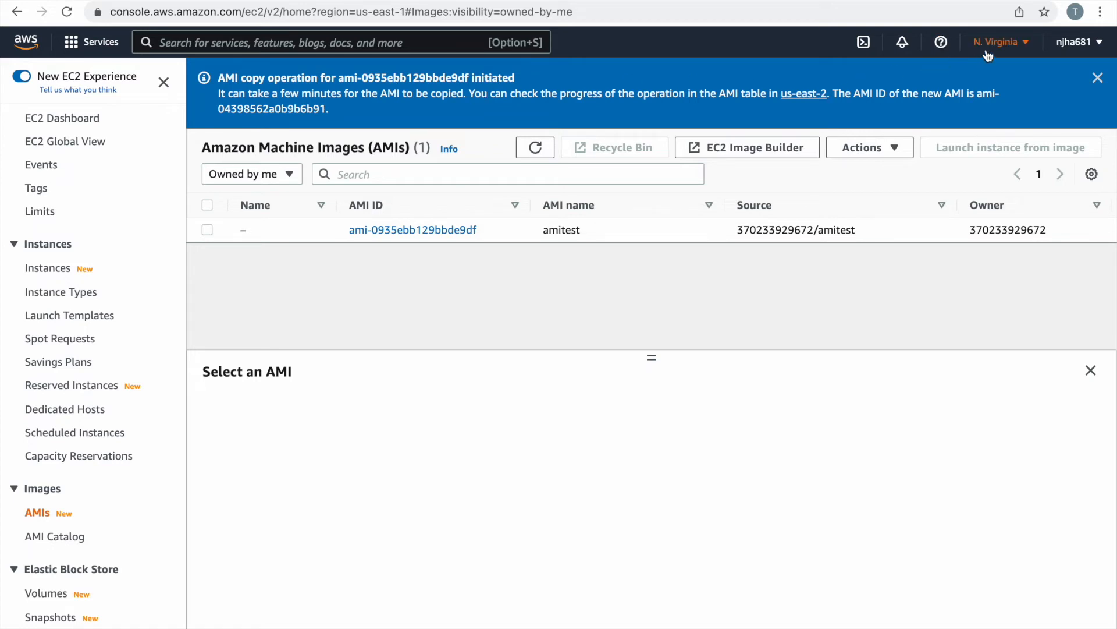
Switch the console to the US East (Ohio) region and check the copied amitest image's status
click(1008, 46)
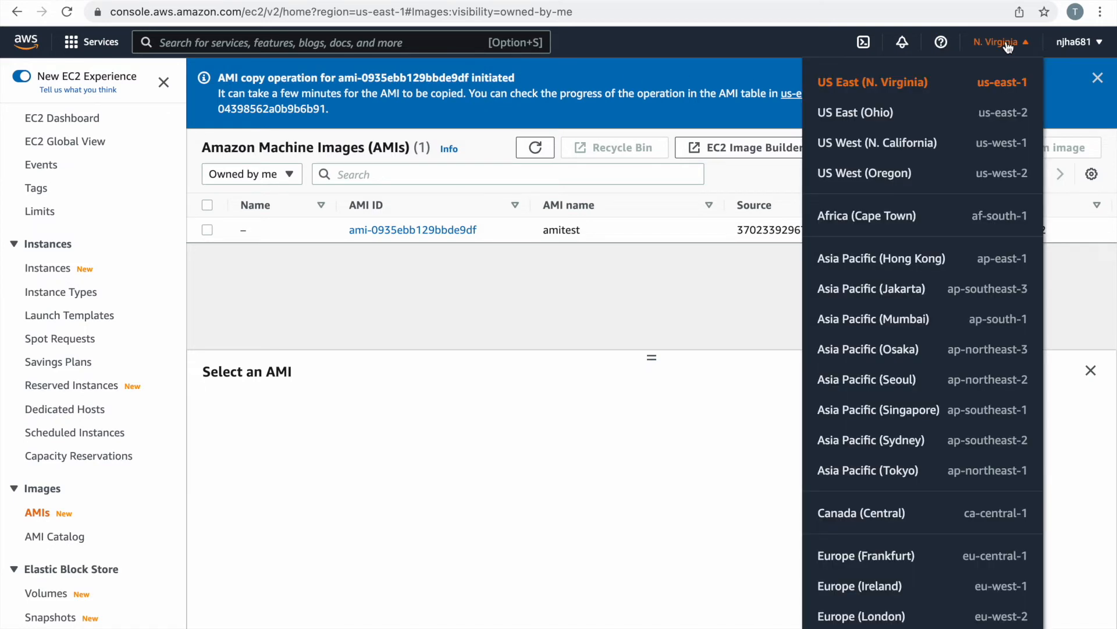
click(880, 114)
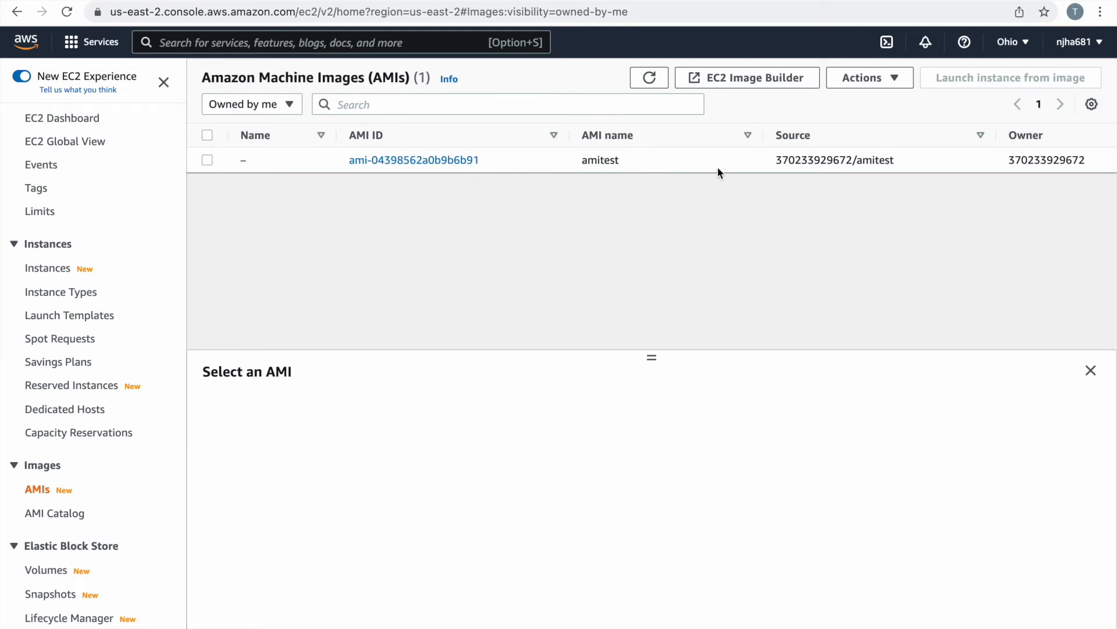
scroll(743, 157, right, 10)
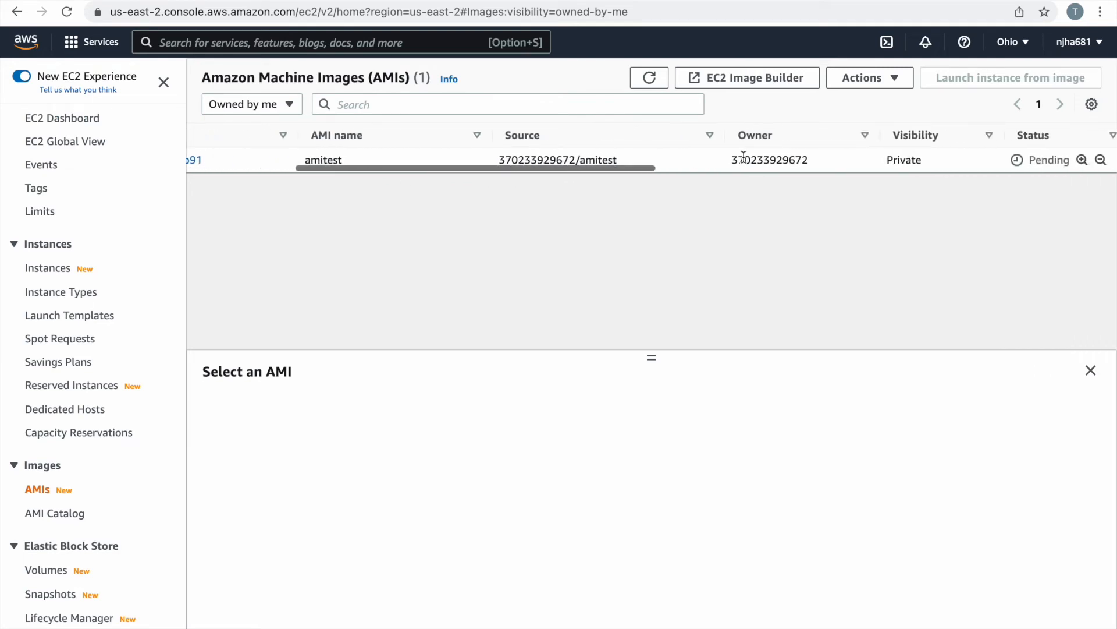
scroll(743, 158, right, 4)
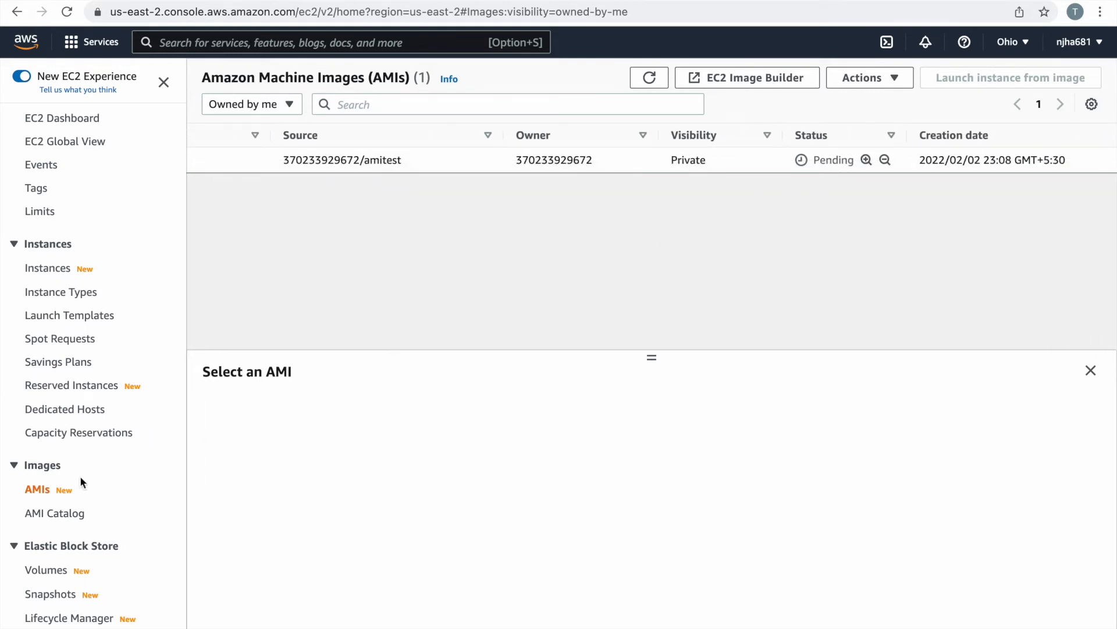
Check the copied image's snapshot in the Ohio region's Snapshots list and return to the AMIs list
scroll(79, 480, down, 3)
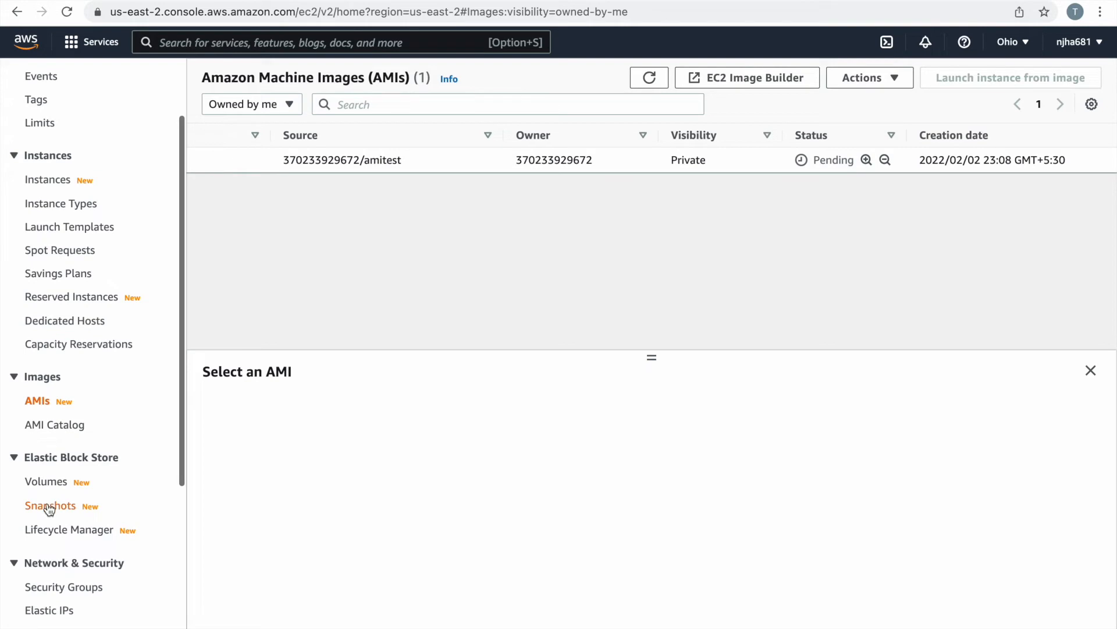
click(49, 507)
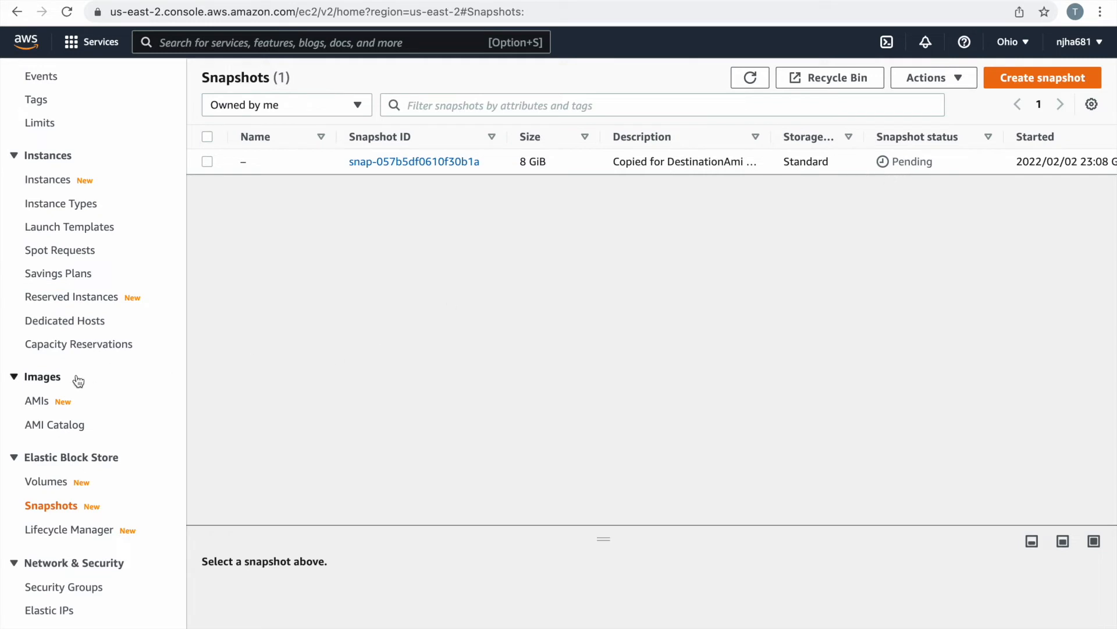
click(36, 401)
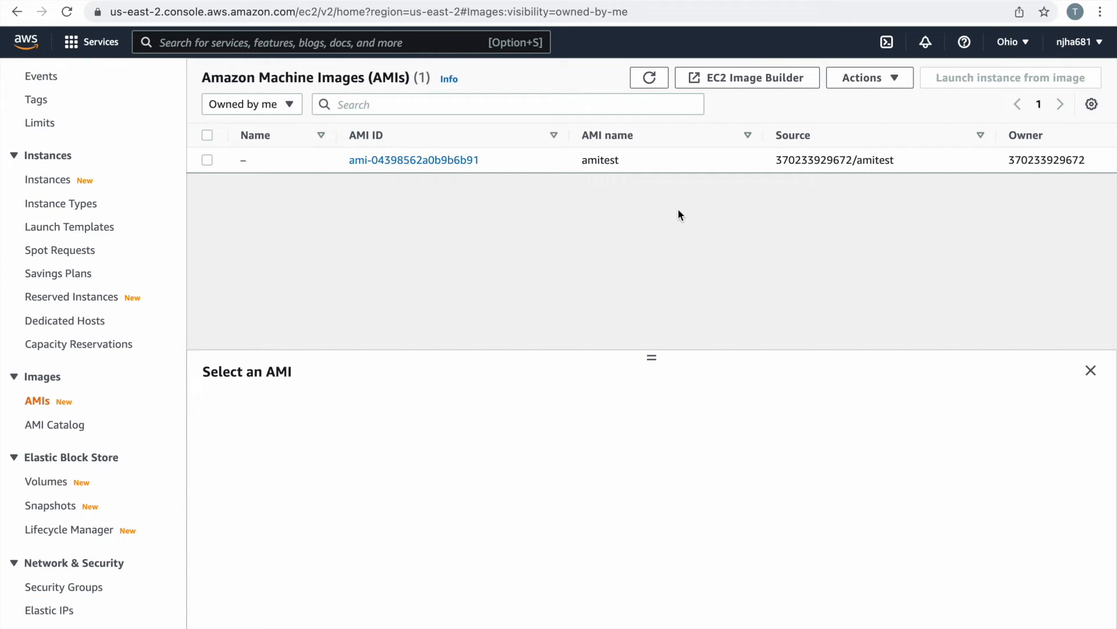
Refresh the AMIs list repeatedly and check the copied amitest image's status
click(650, 80)
click(652, 81)
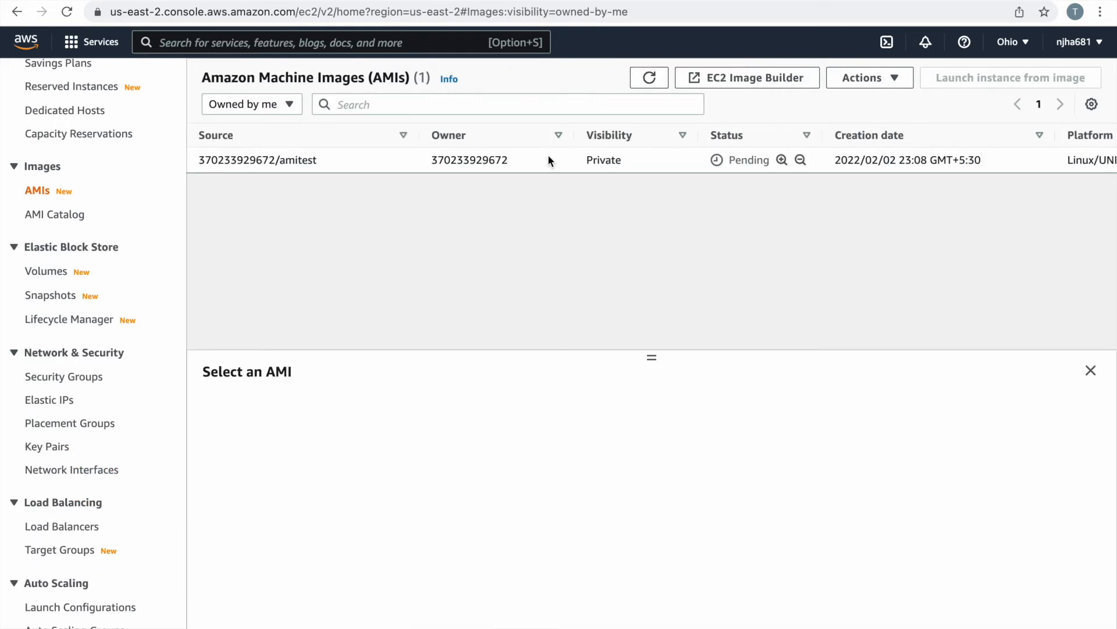
scroll(547, 154, left, 5)
scroll(634, 163, right, 4)
scroll(635, 163, right, 10)
scroll(646, 158, left, 7)
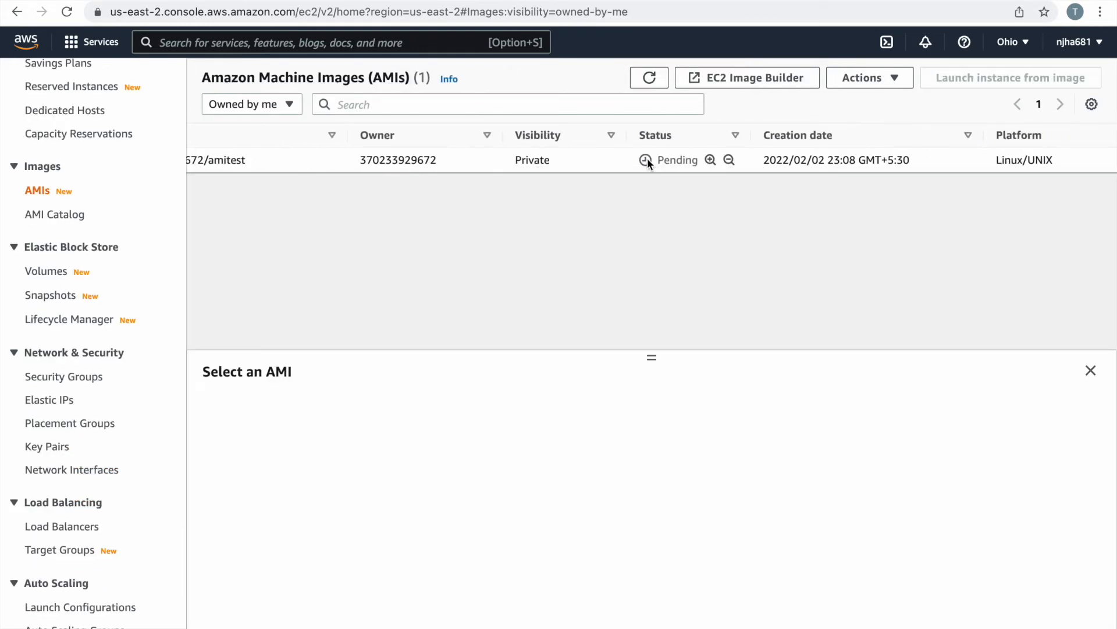
click(651, 81)
scroll(497, 163, left, 8)
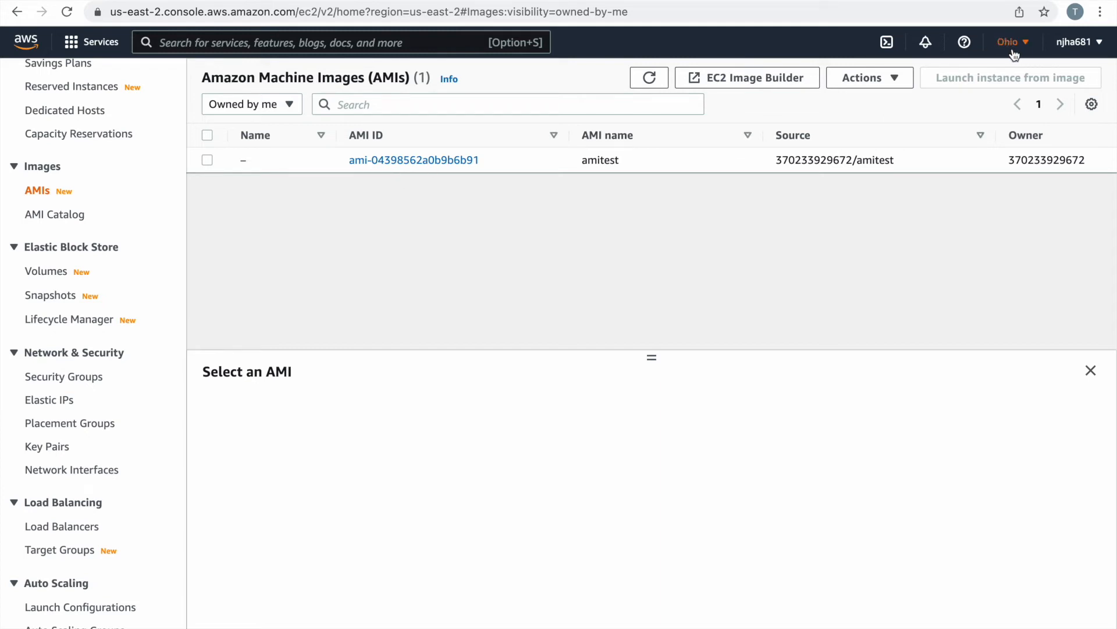
Check the Ohio region's Instances list for existing instances and return to the AMIs list
scroll(30, 250, up, 5)
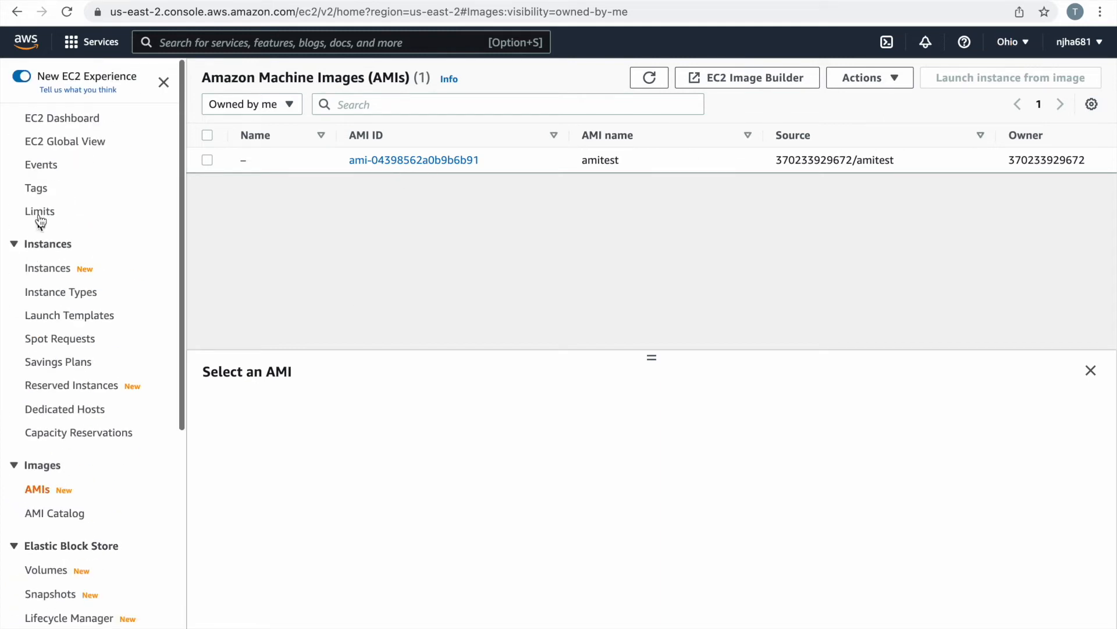
click(56, 269)
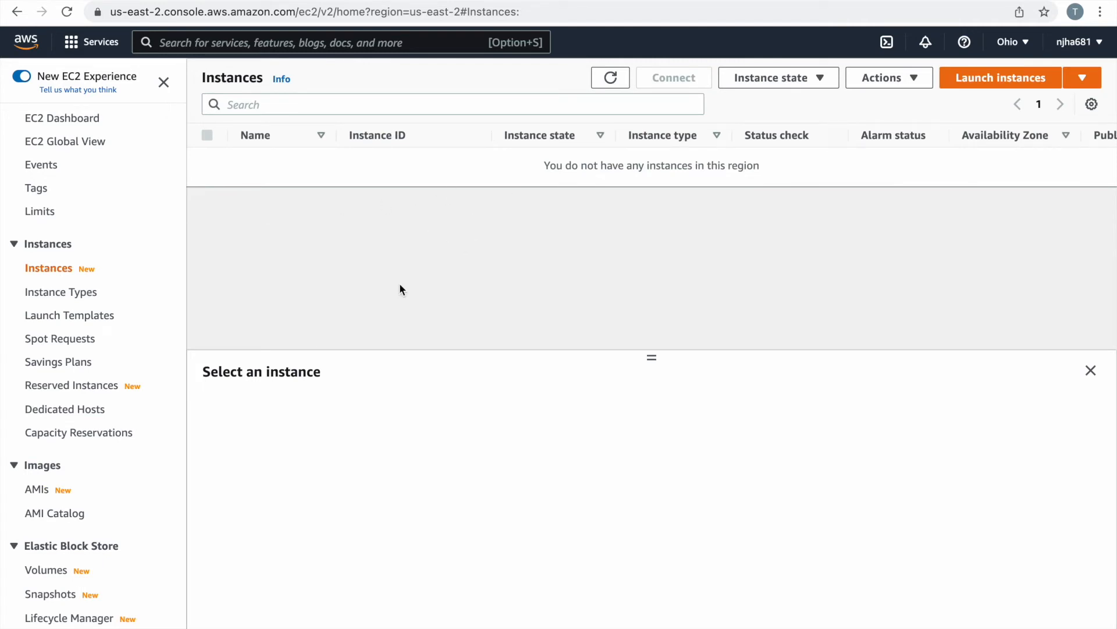
click(39, 487)
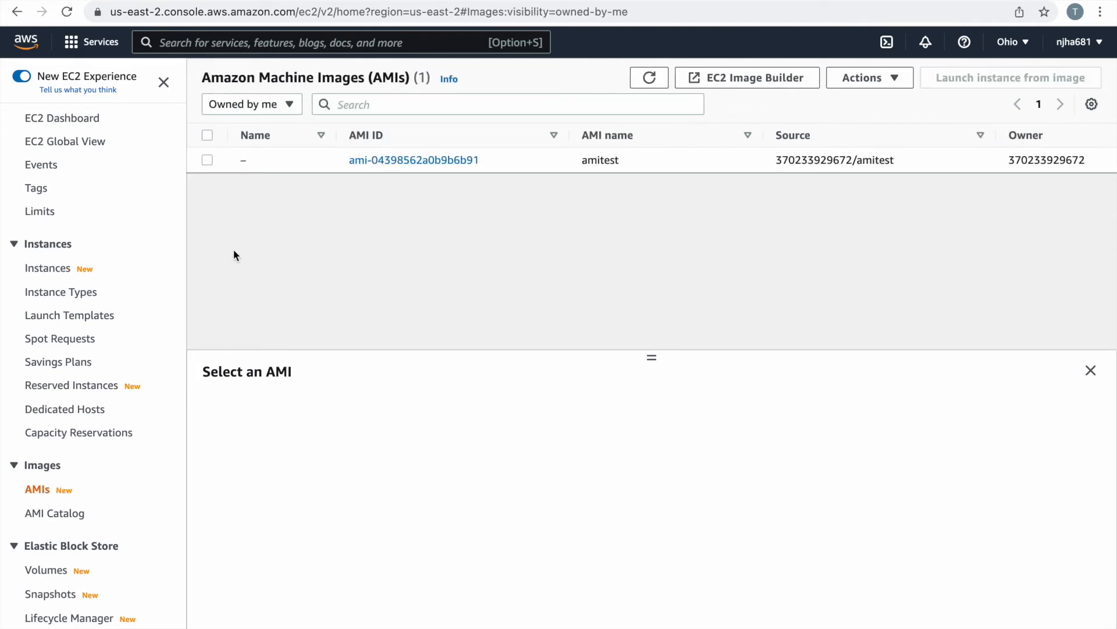
Start launching a t2.micro instance from the amitest AMI and place it in the default us-east-2a subnet
click(207, 161)
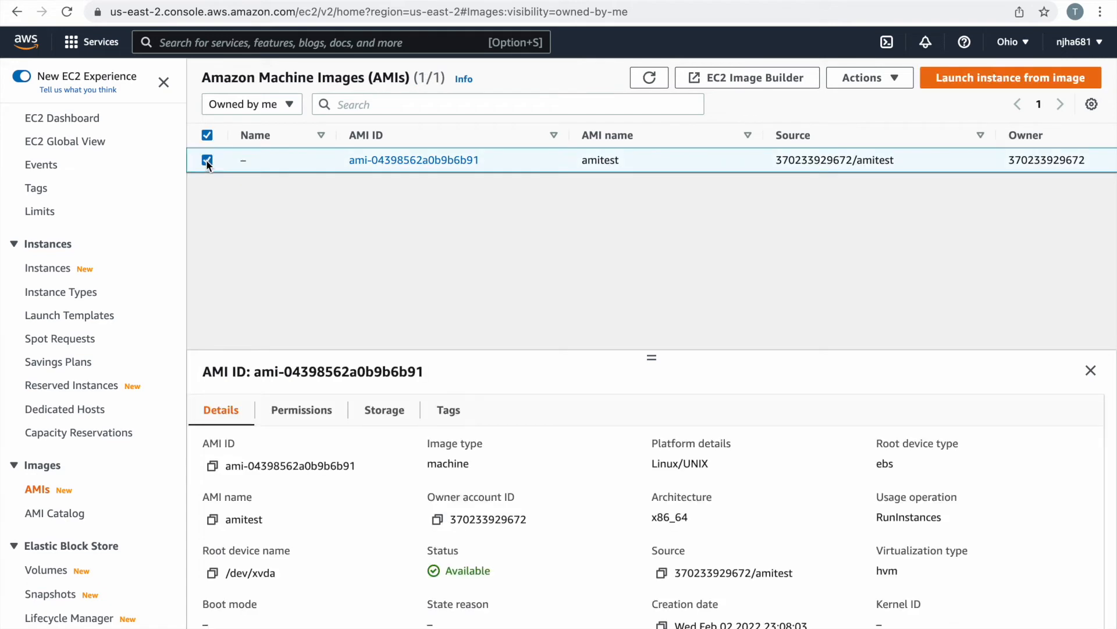
click(986, 78)
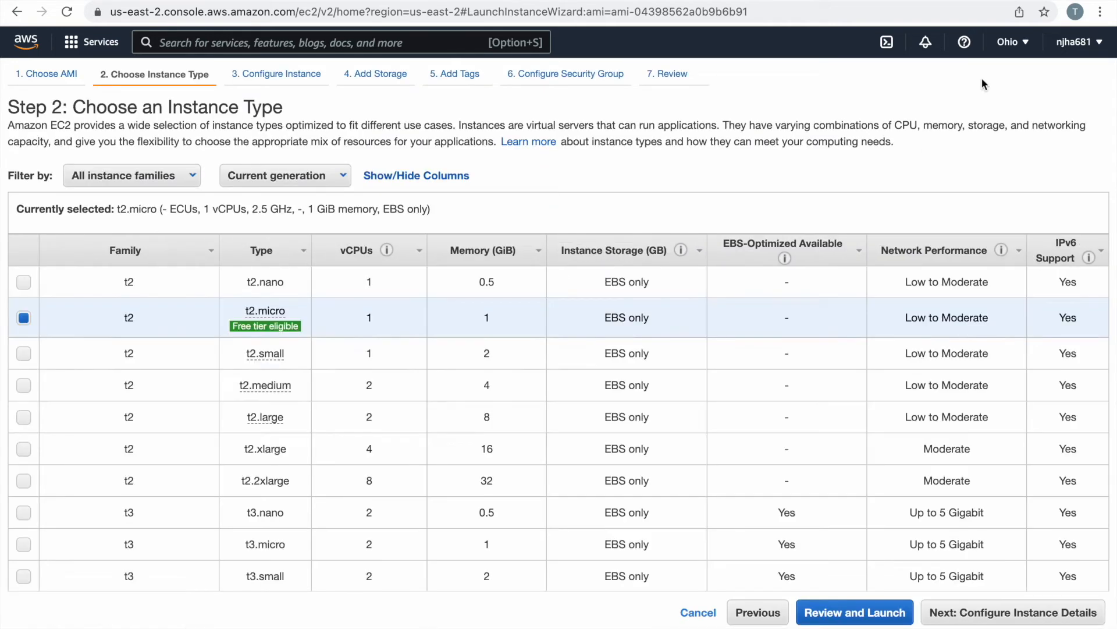
click(990, 613)
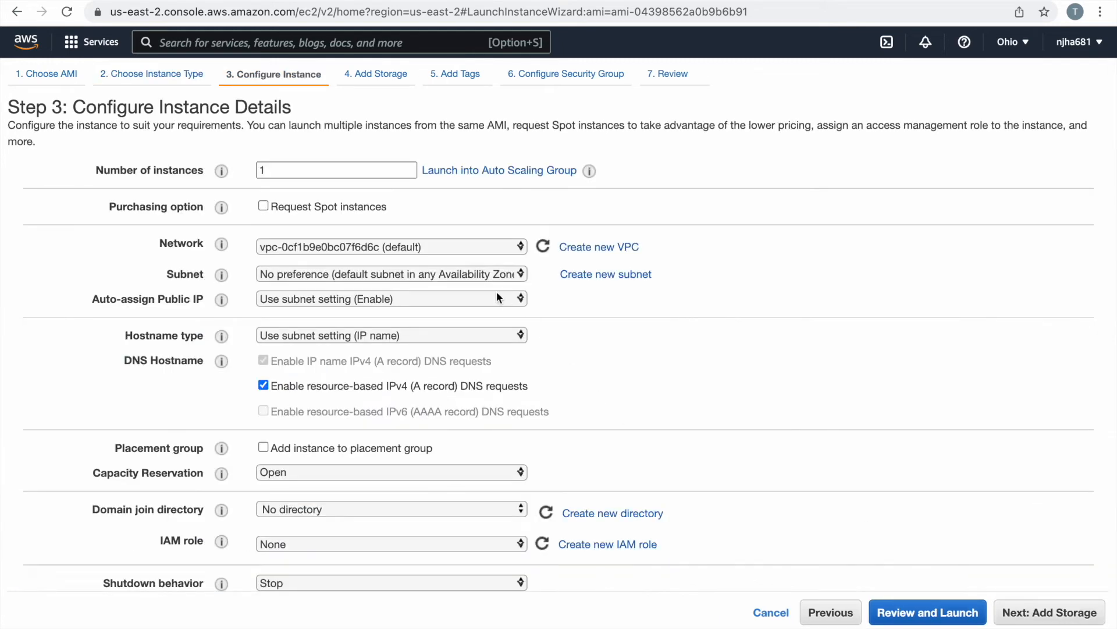
click(481, 274)
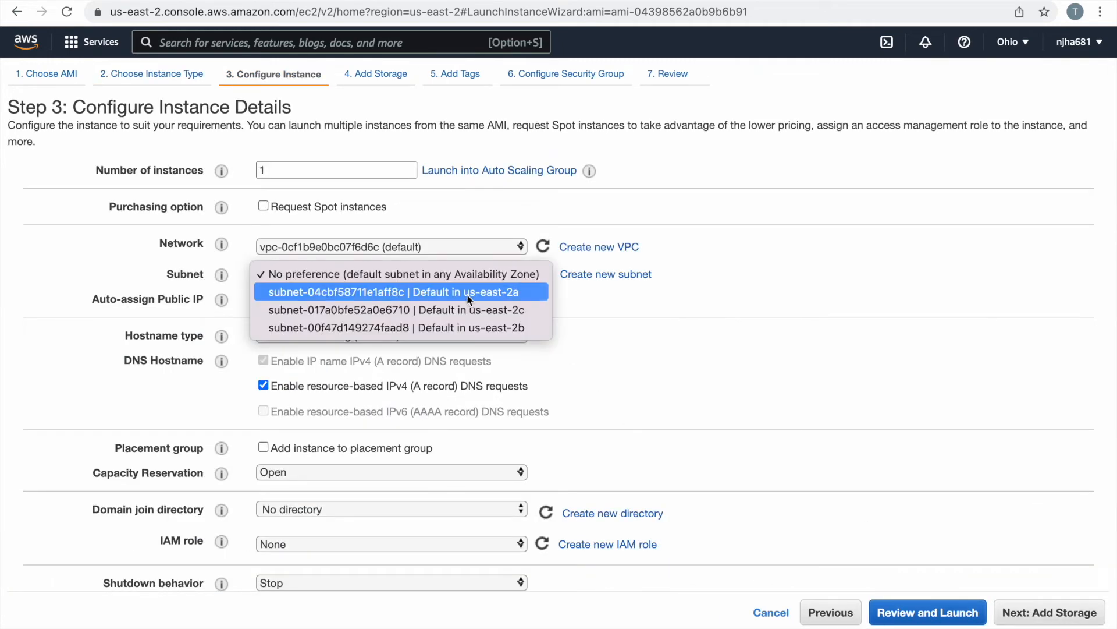
click(468, 295)
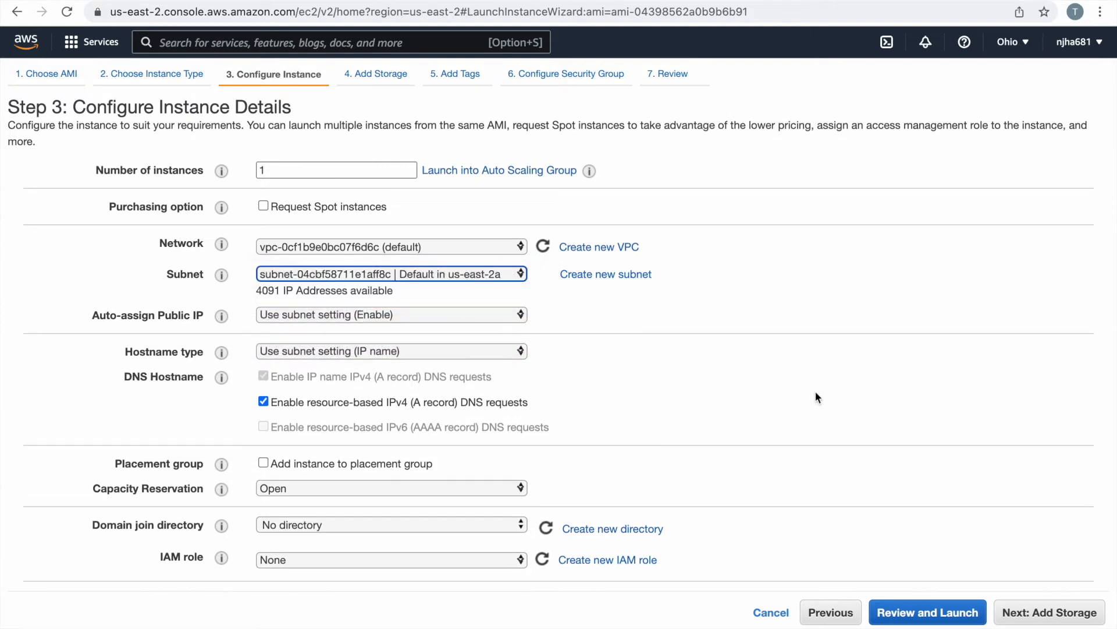
click(1055, 614)
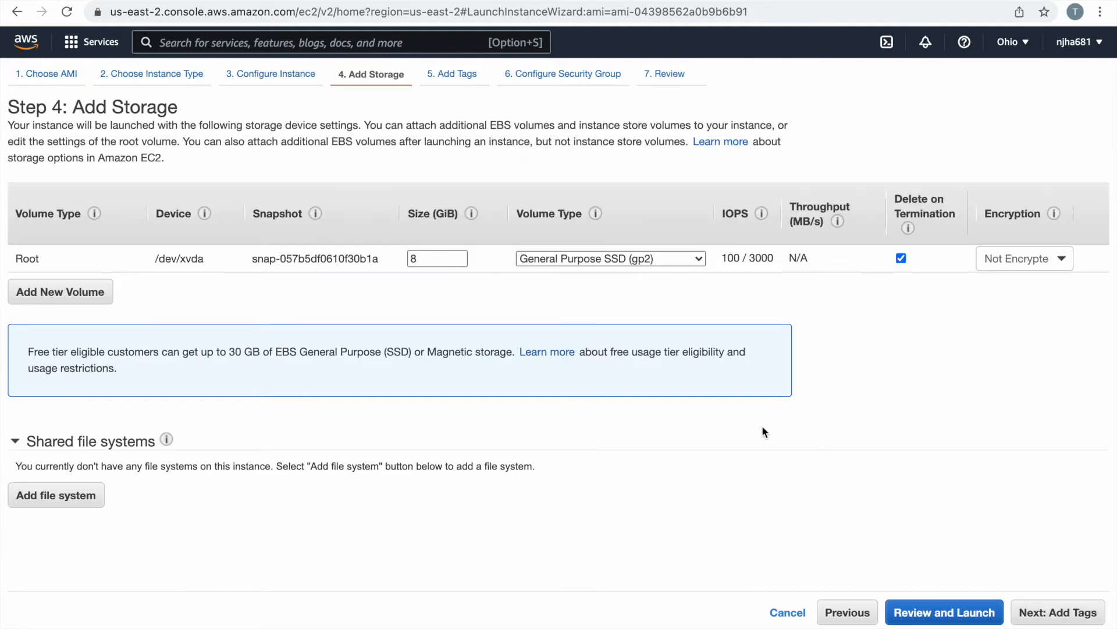
Keep the default storage and tag the instance with key Name and value ec2ohio
click(1084, 615)
click(36, 335)
text(Name)
key(Tab)
text(ec2ohio)
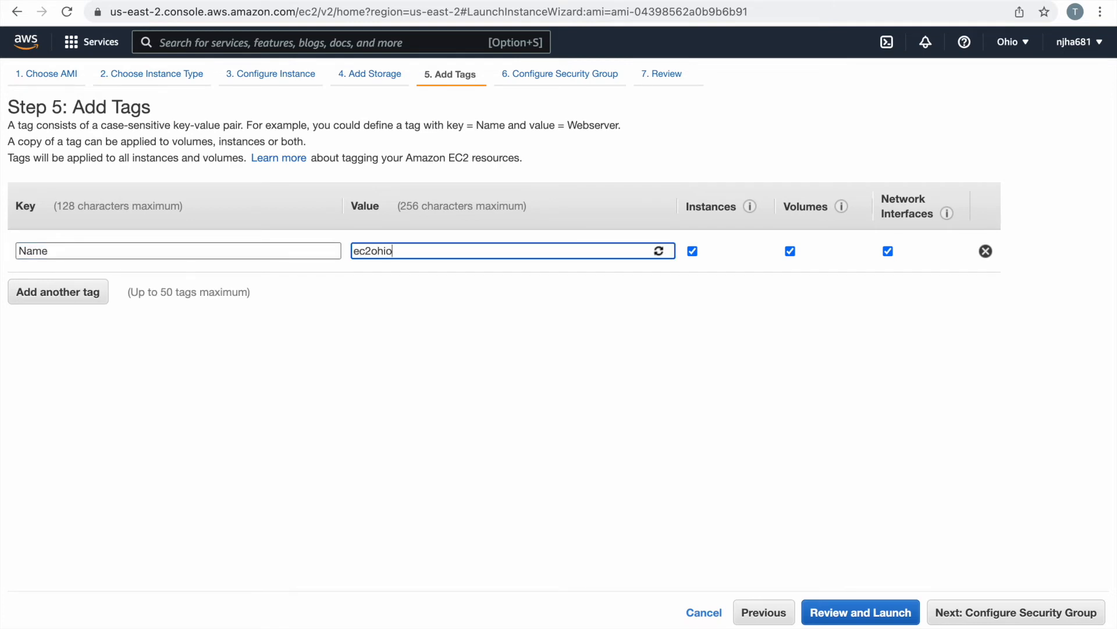
click(995, 616)
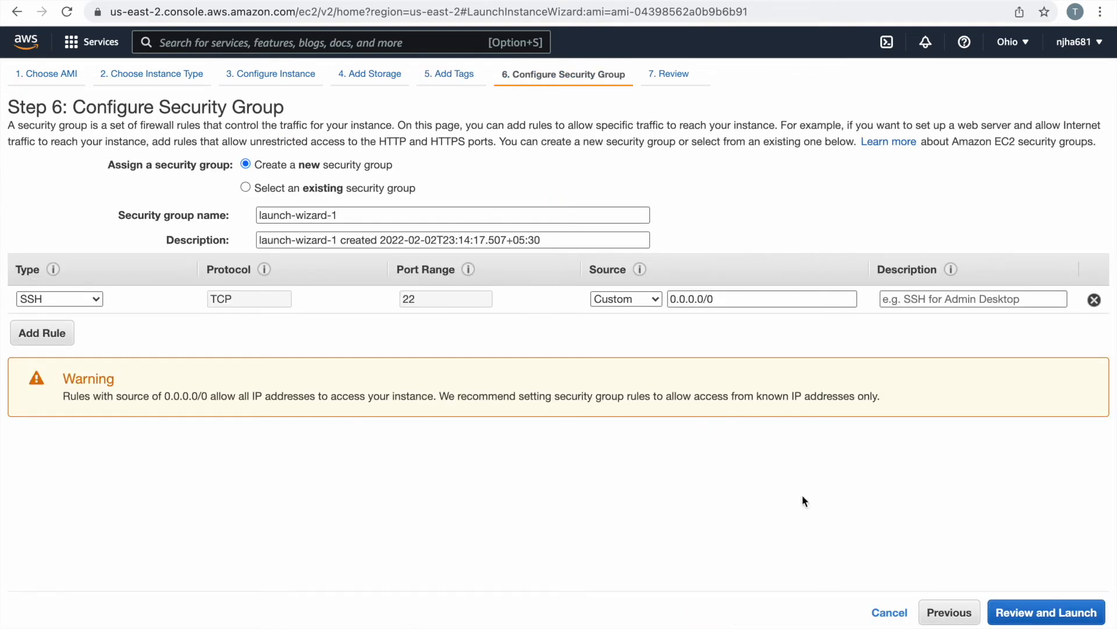
Accept the default new security group and launch the instance without a key pair, acknowledging the connection limitation
click(1064, 612)
click(1077, 613)
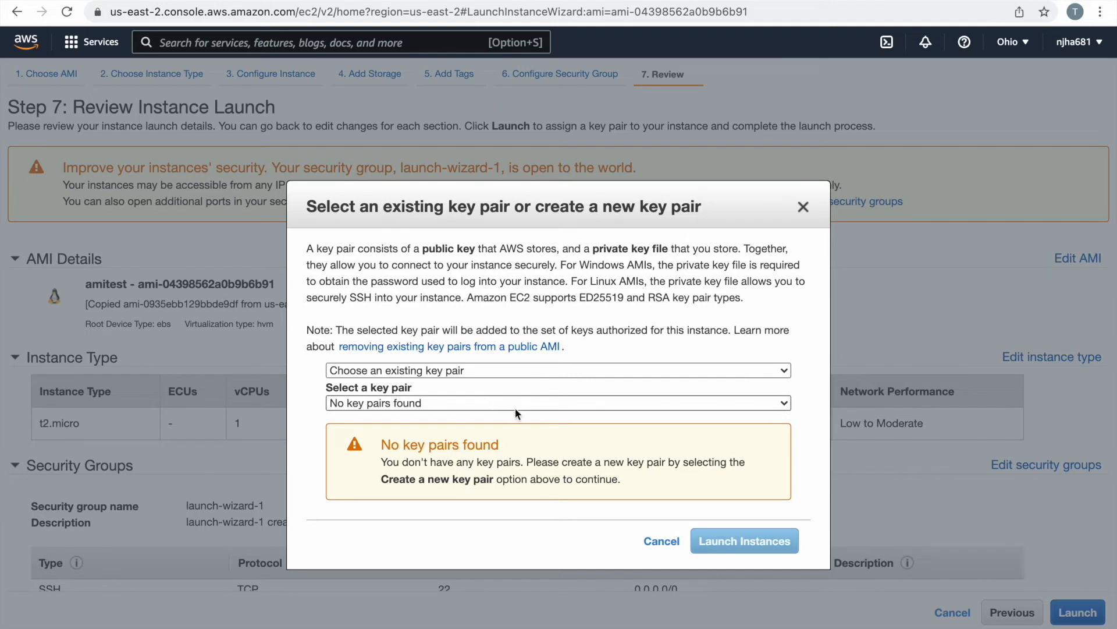
click(534, 372)
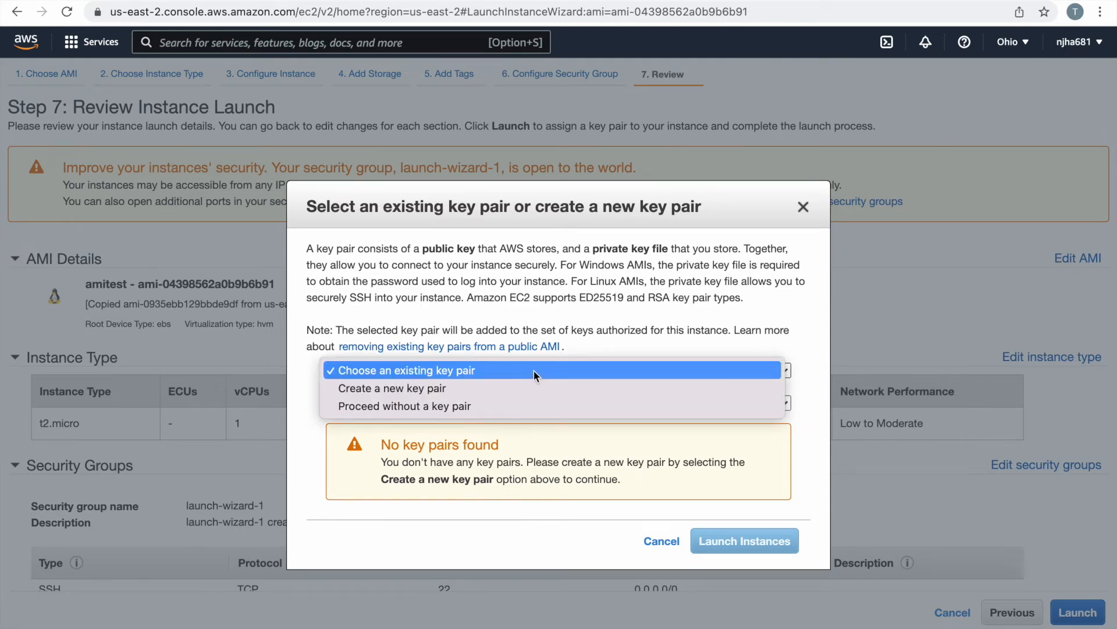
click(415, 408)
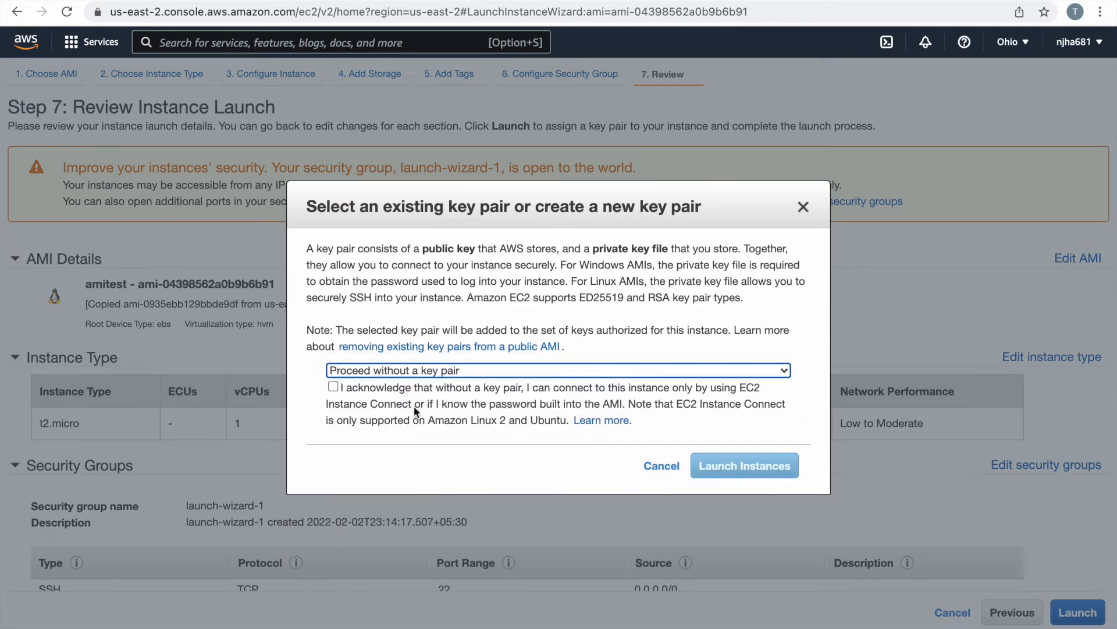
click(333, 387)
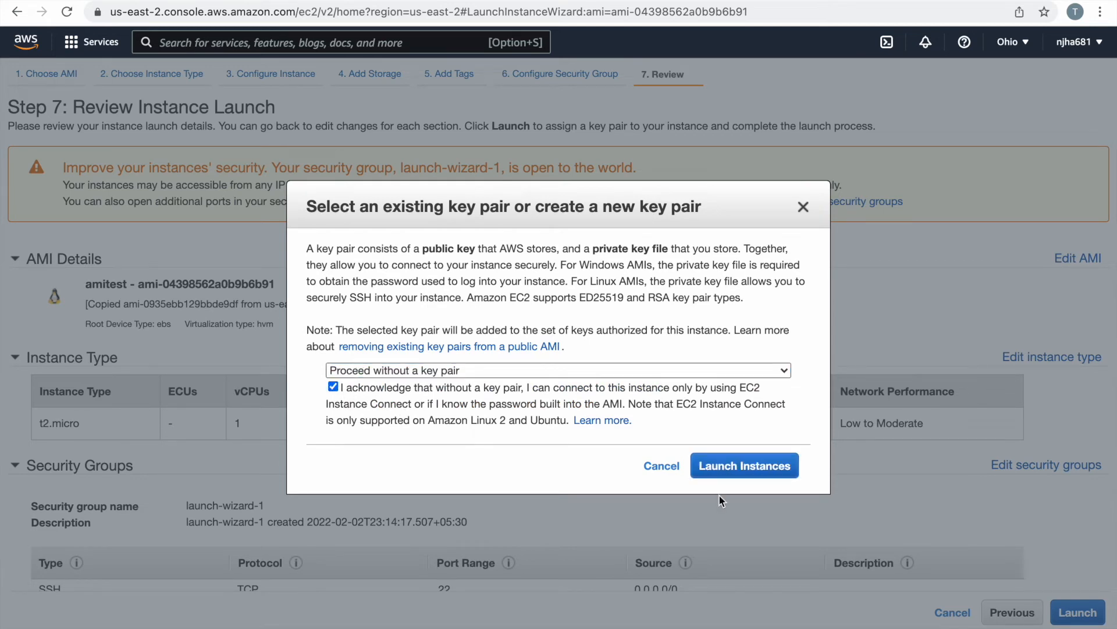
click(749, 469)
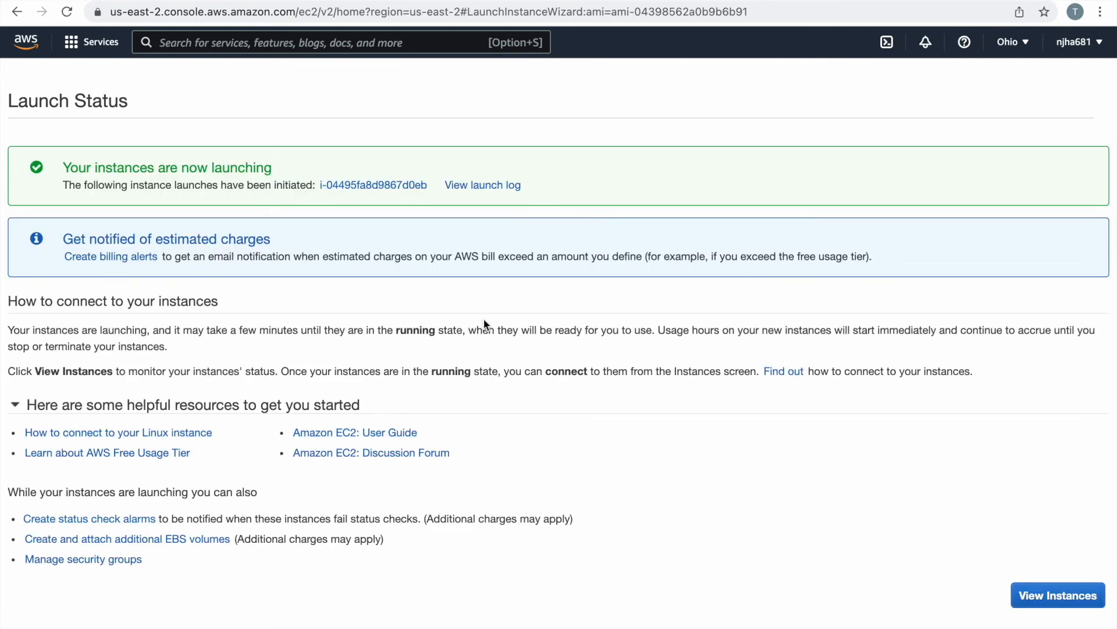
Open the newly launched ec2ohio instance in the Instances list and refresh until its state is up to date
click(380, 185)
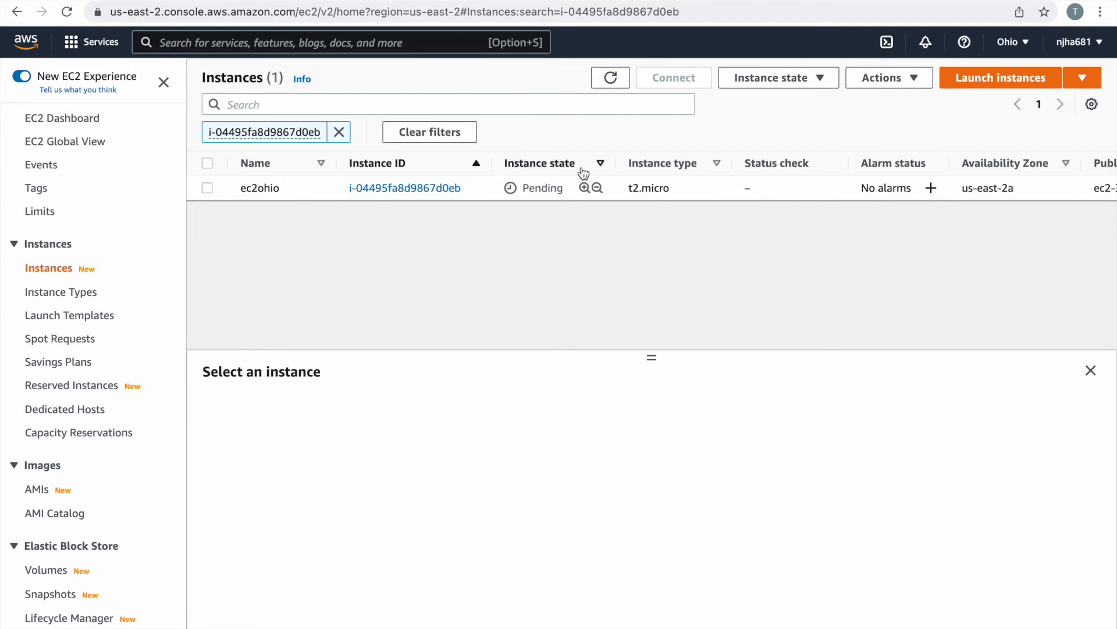
click(613, 80)
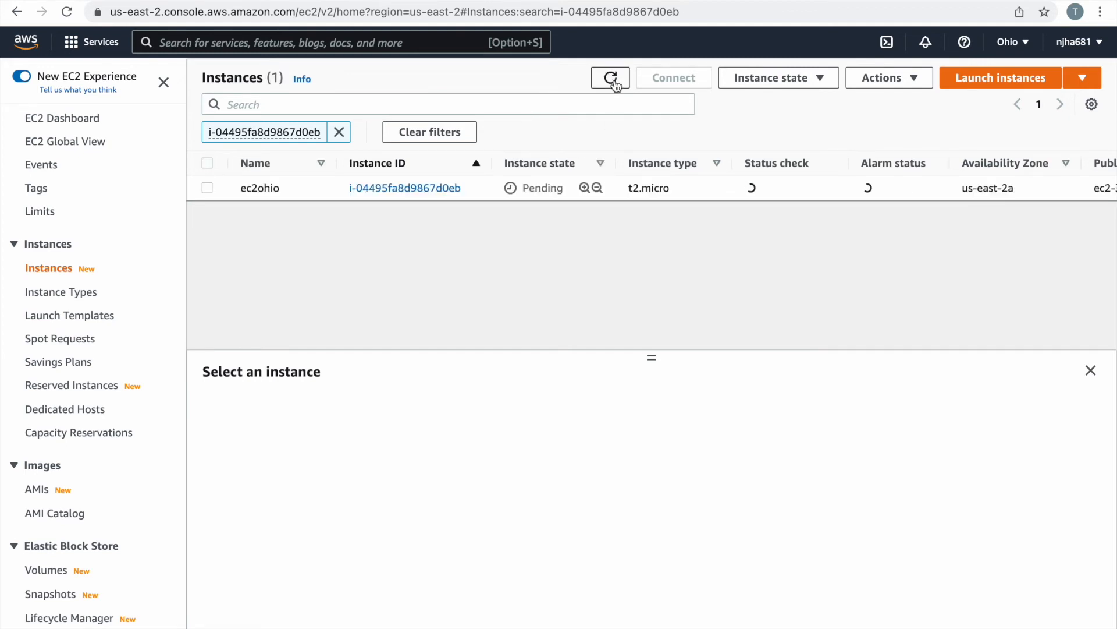
click(612, 80)
click(611, 80)
click(612, 82)
click(611, 82)
click(611, 82)
click(611, 81)
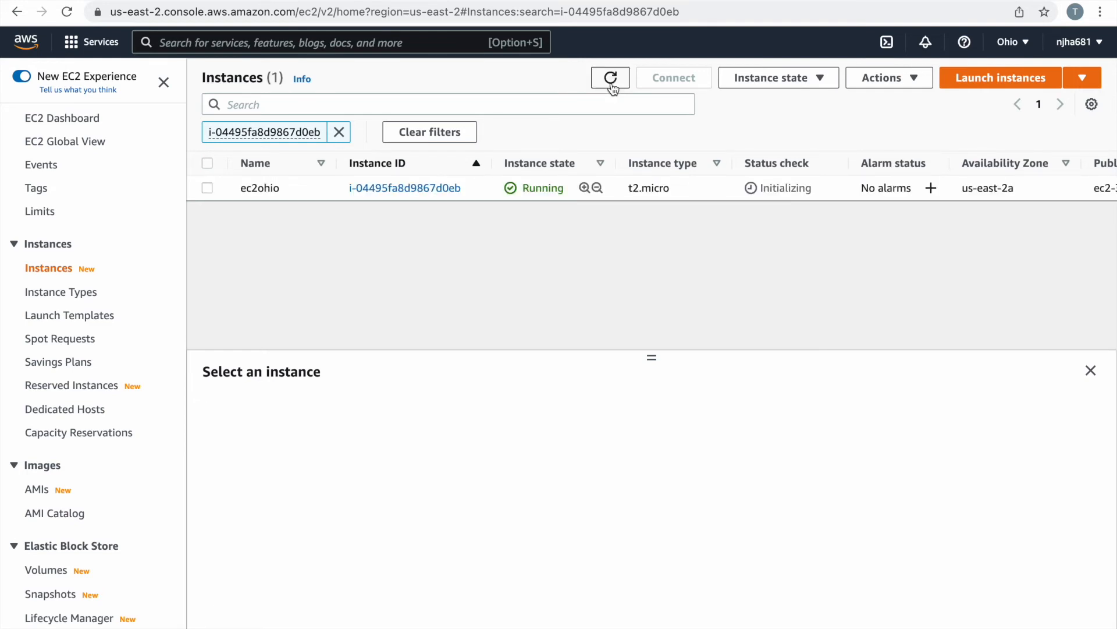
click(611, 81)
Attach the ec2ssm IAM role to the ec2ohio instance and save the change
click(207, 188)
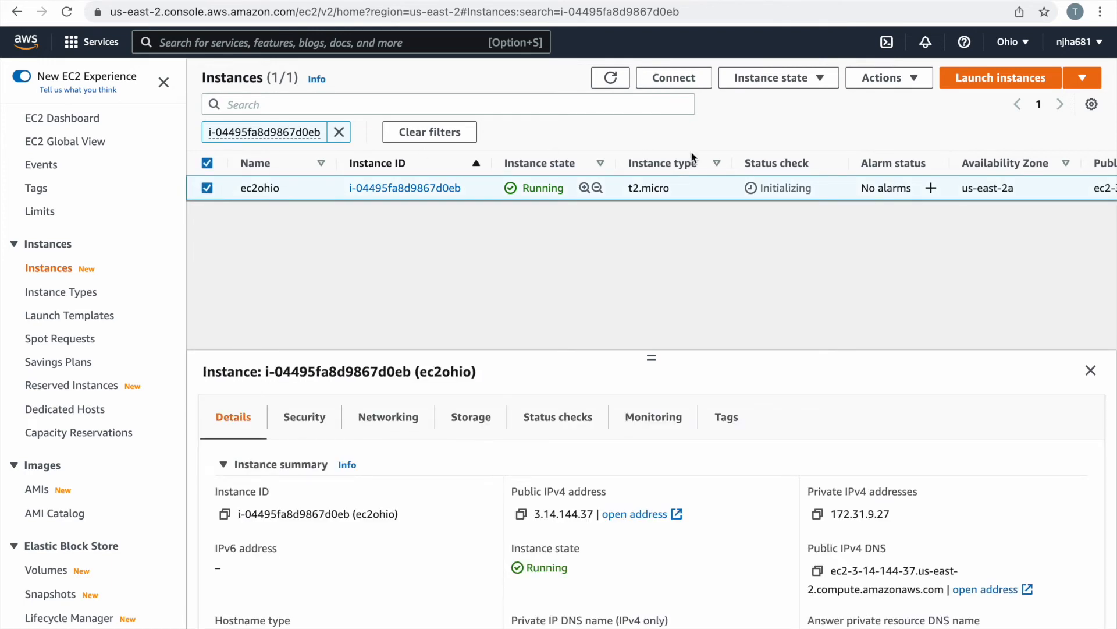
click(884, 78)
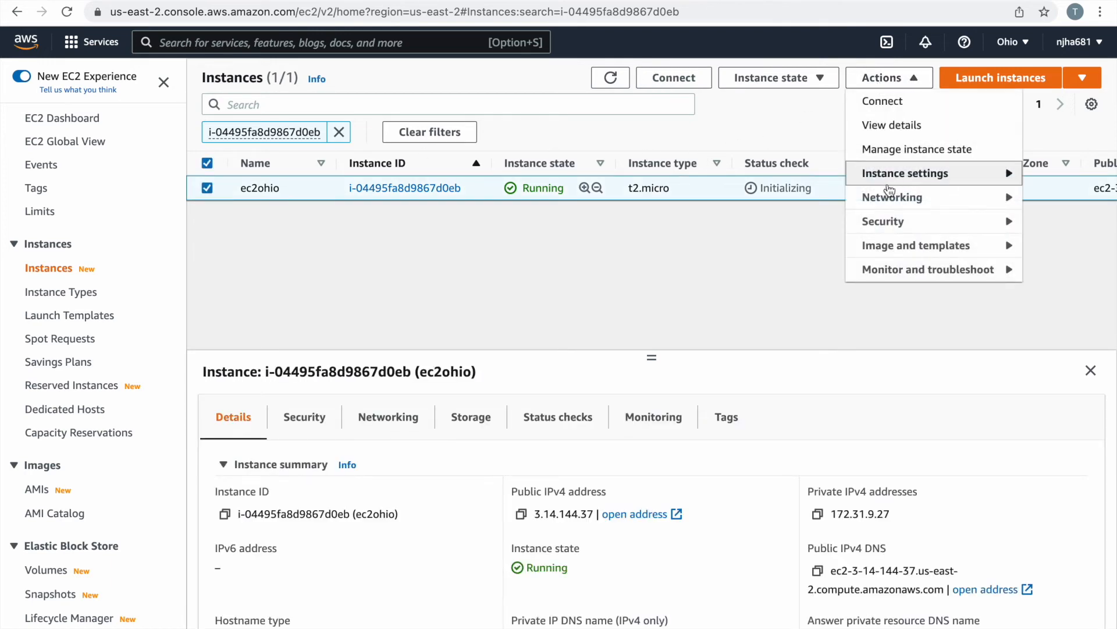
click(889, 230)
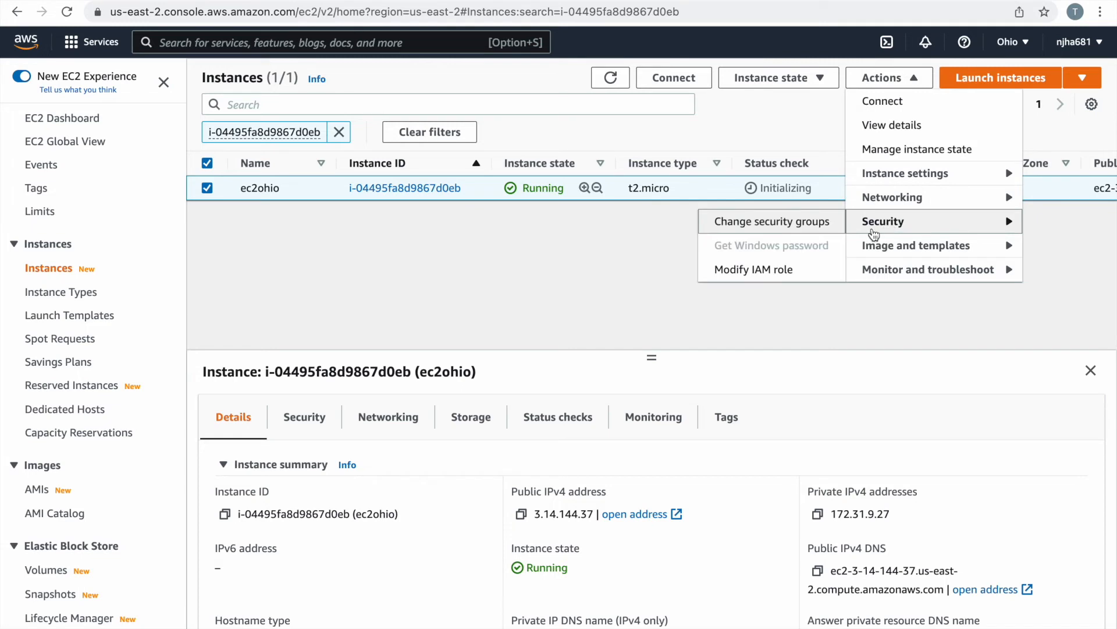
click(754, 270)
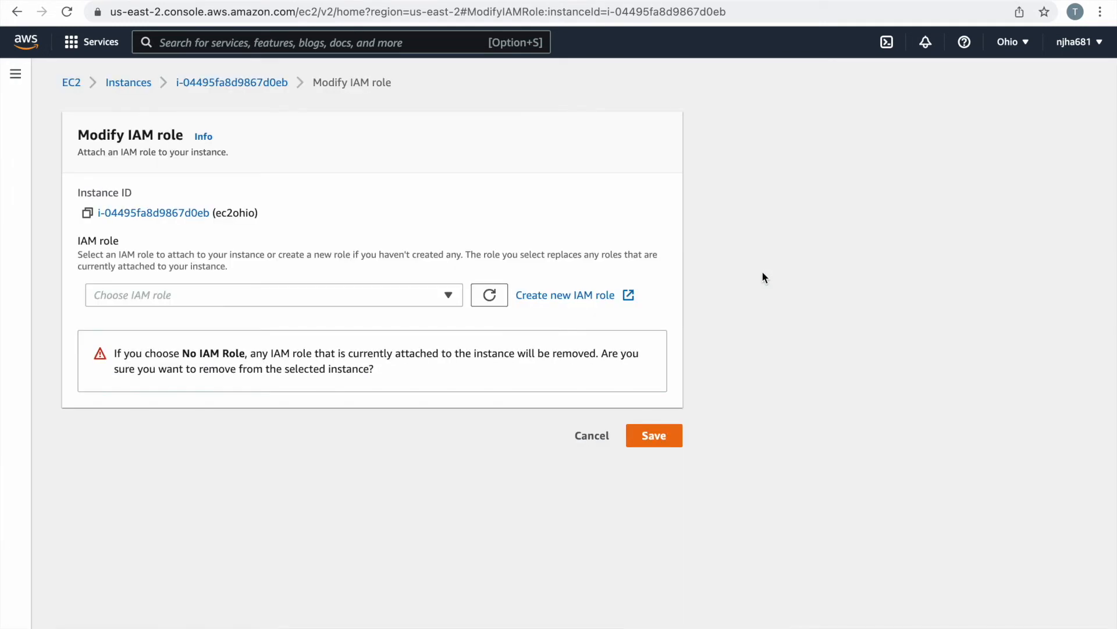
click(397, 294)
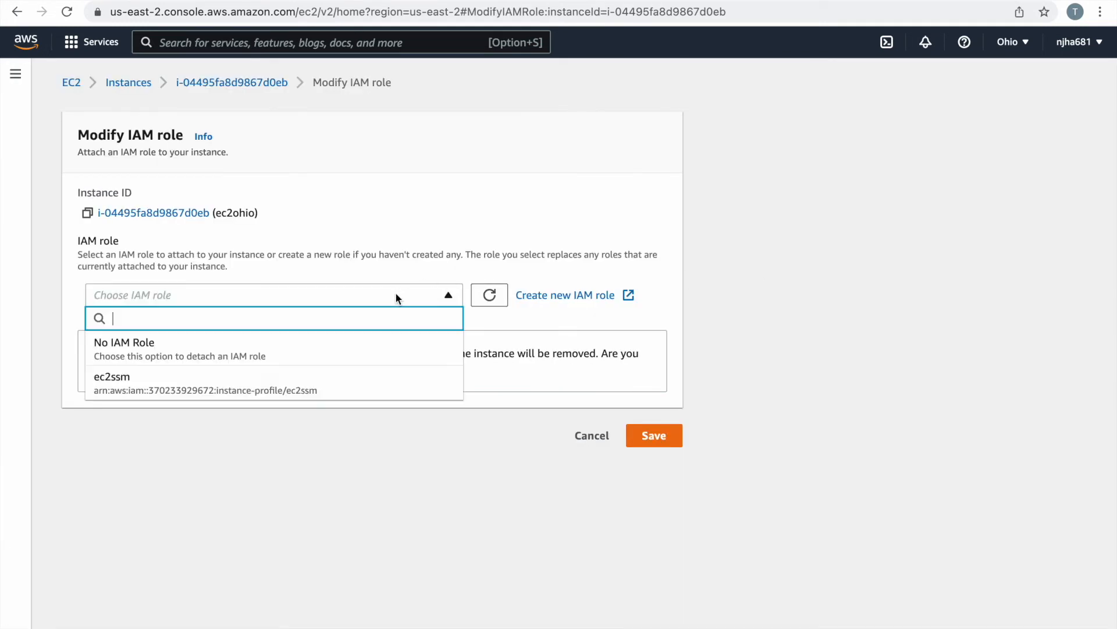
click(235, 388)
click(667, 356)
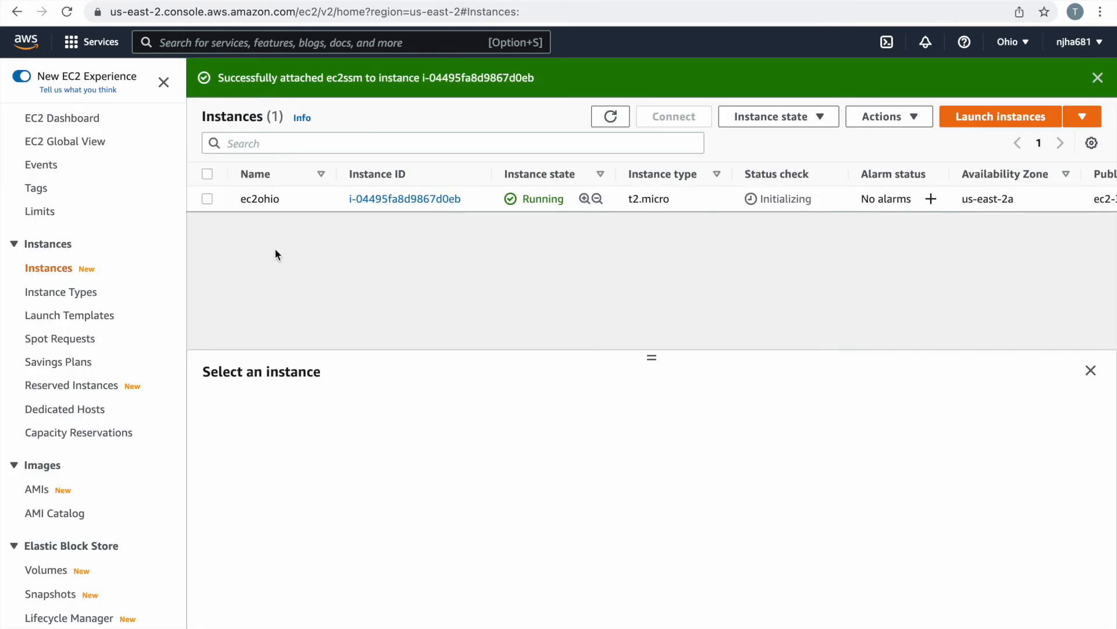
Check the Session Manager connection option for the ec2ohio instance and return to the Instances list
click(207, 199)
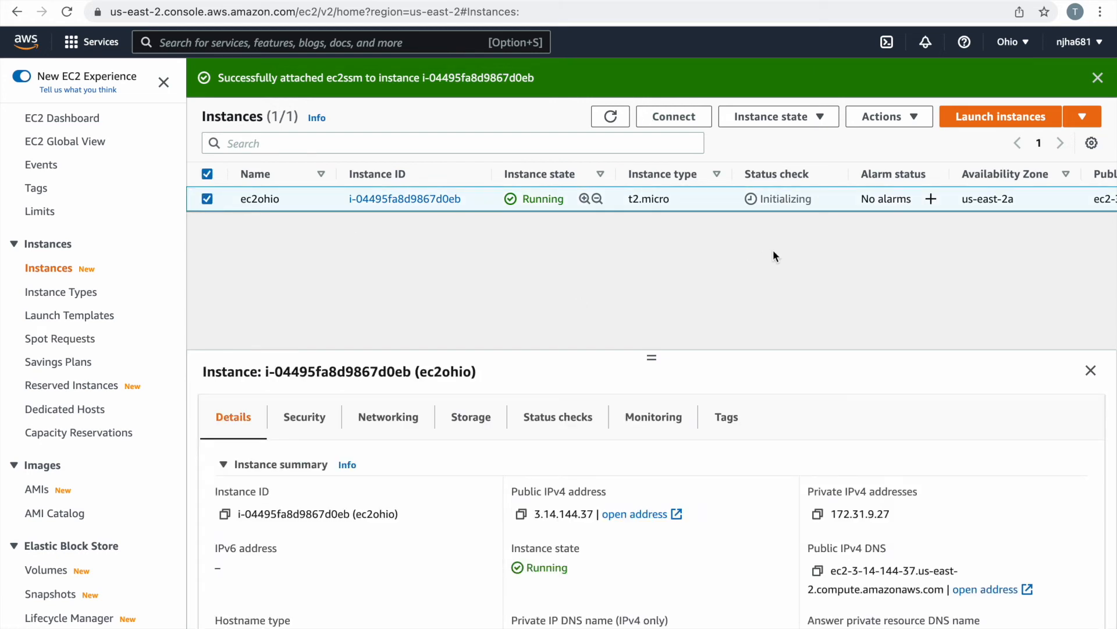
click(670, 121)
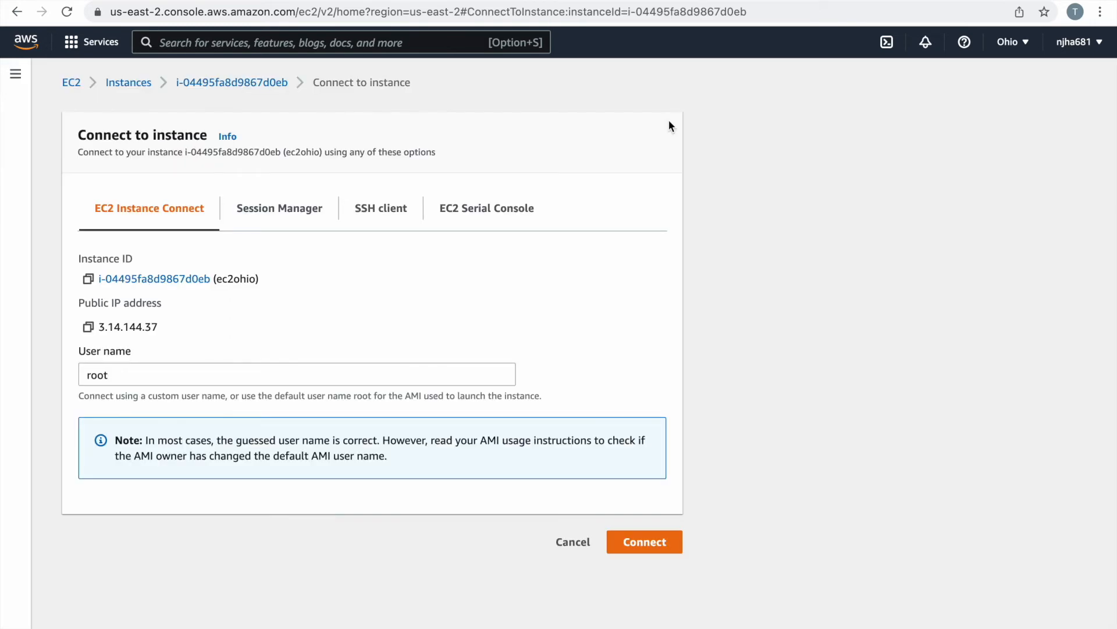
click(280, 216)
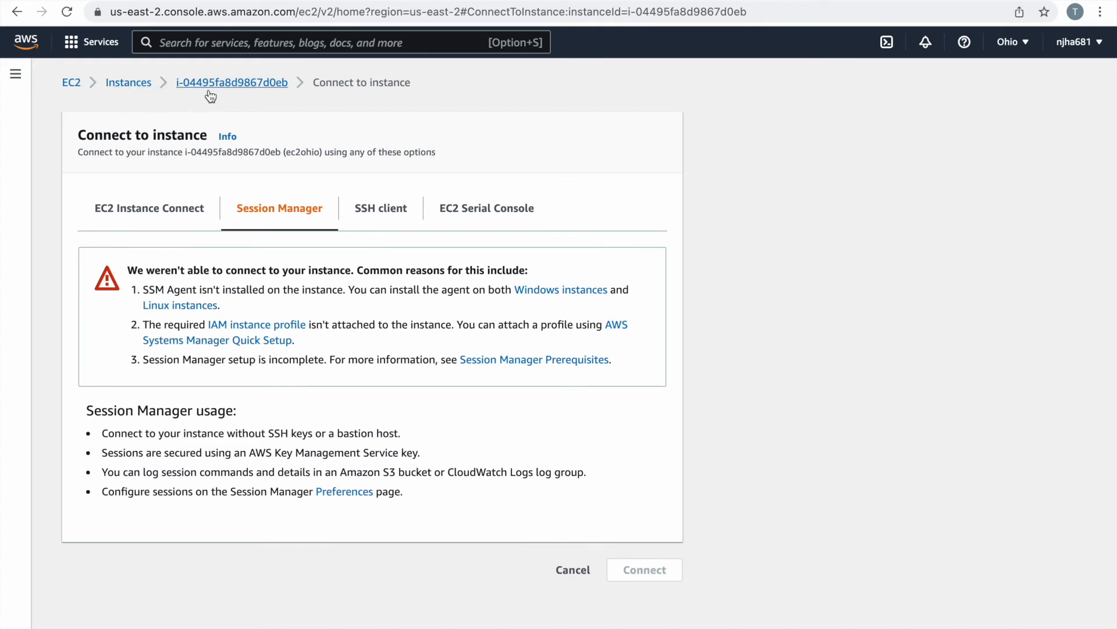
click(129, 83)
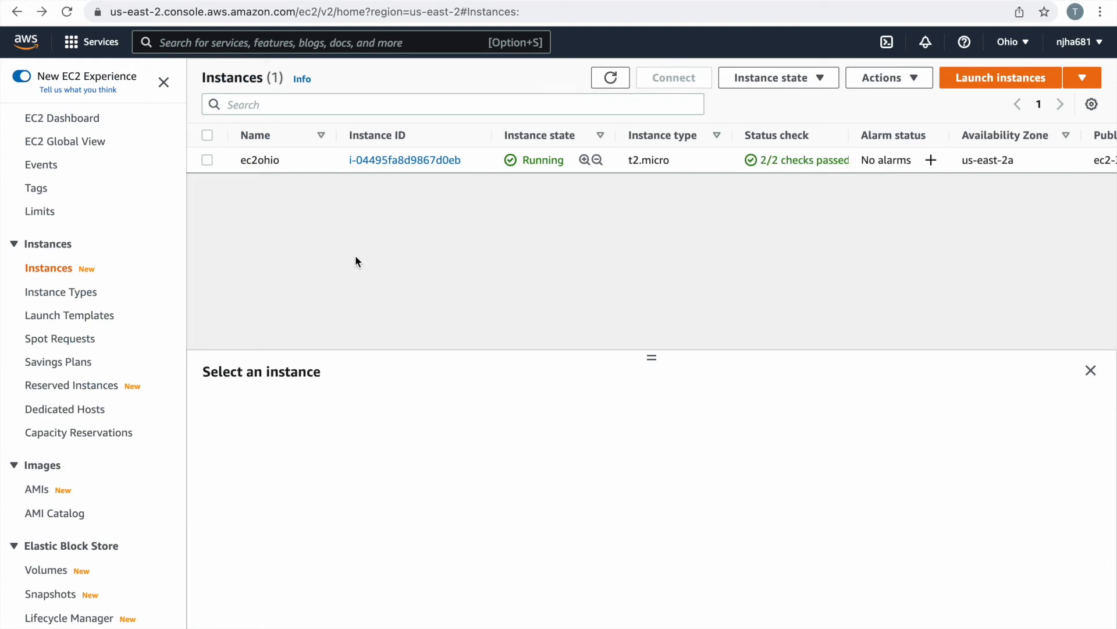
Connect to the ec2ohio instance through Session Manager and switch to the root shell with sudo -i
click(207, 159)
click(672, 78)
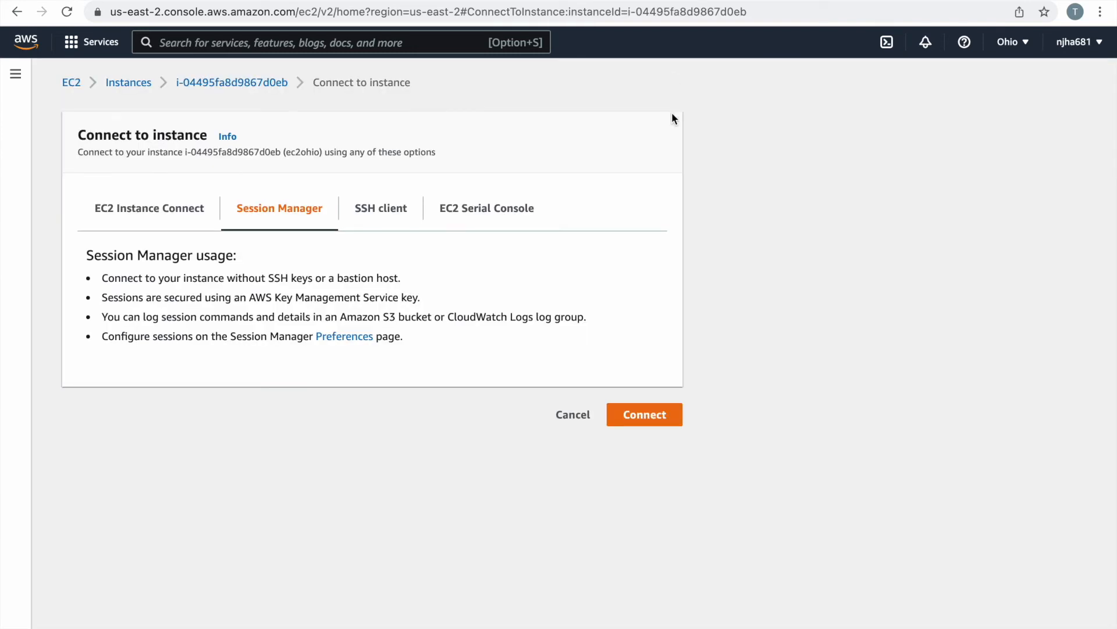
click(647, 415)
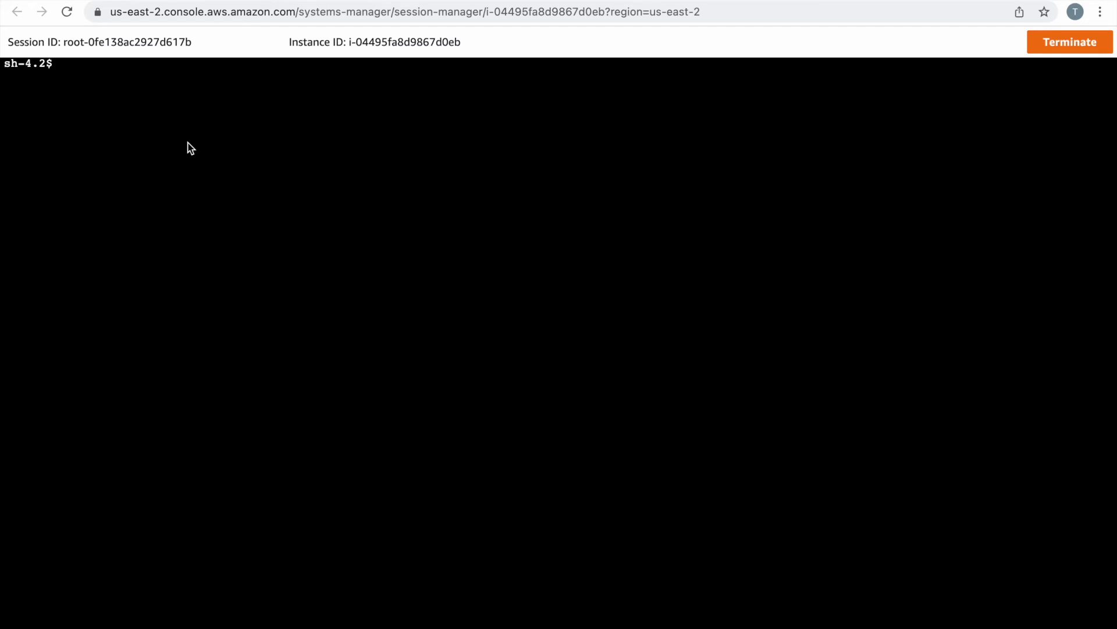
click(161, 130)
text(sudo -i)
key(Return)
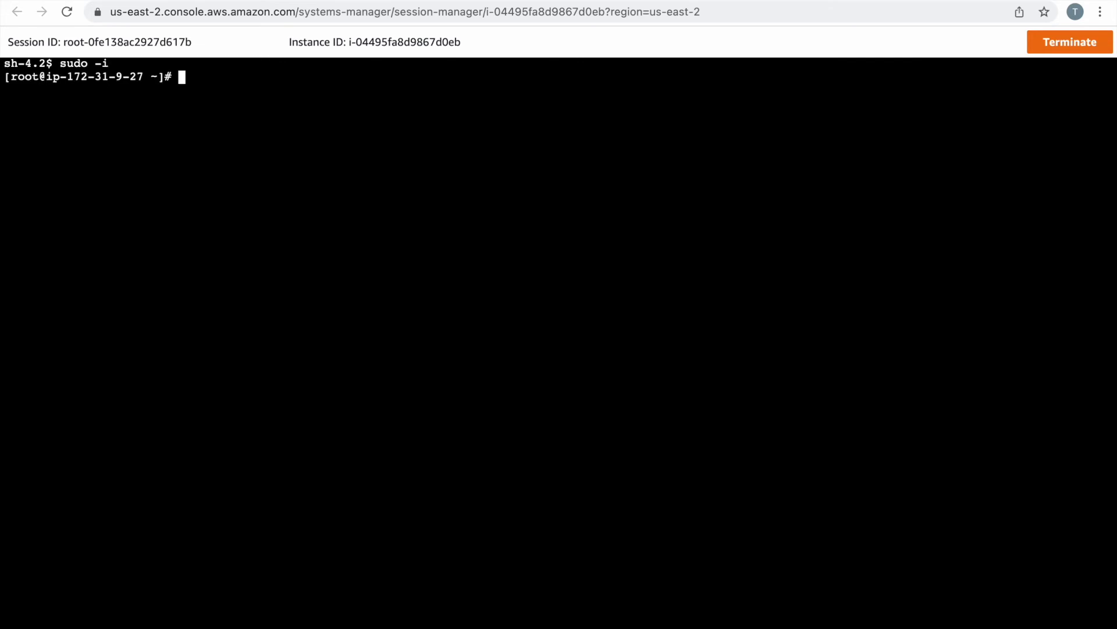
Change to the /home/ec2-user directory and list its contents with ll
text(cd /home/ec2)
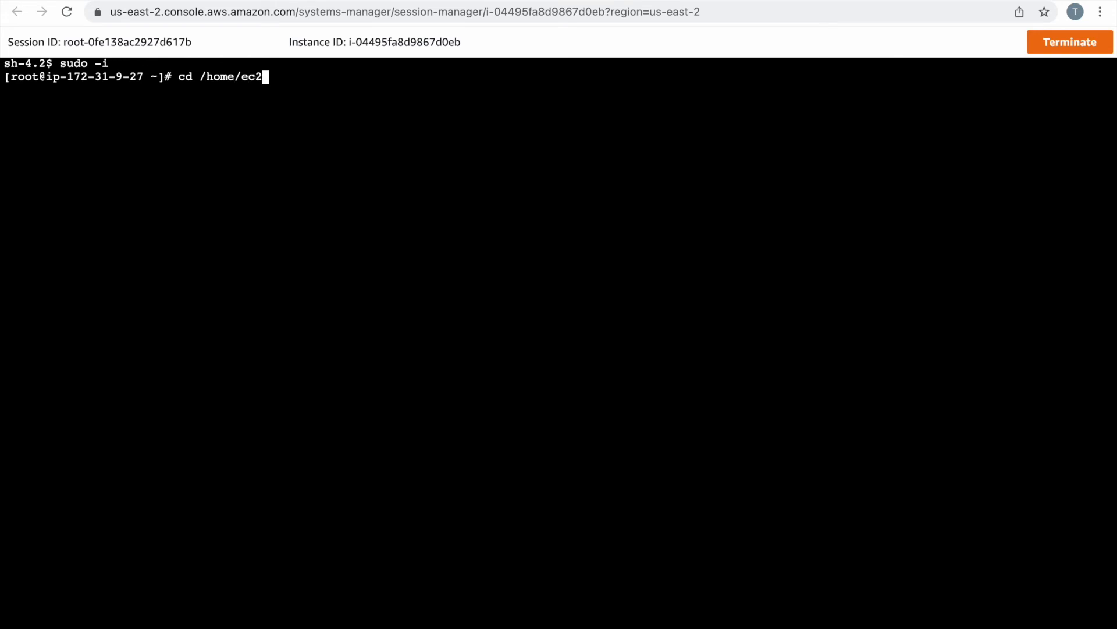
text(-user)
key(Return)
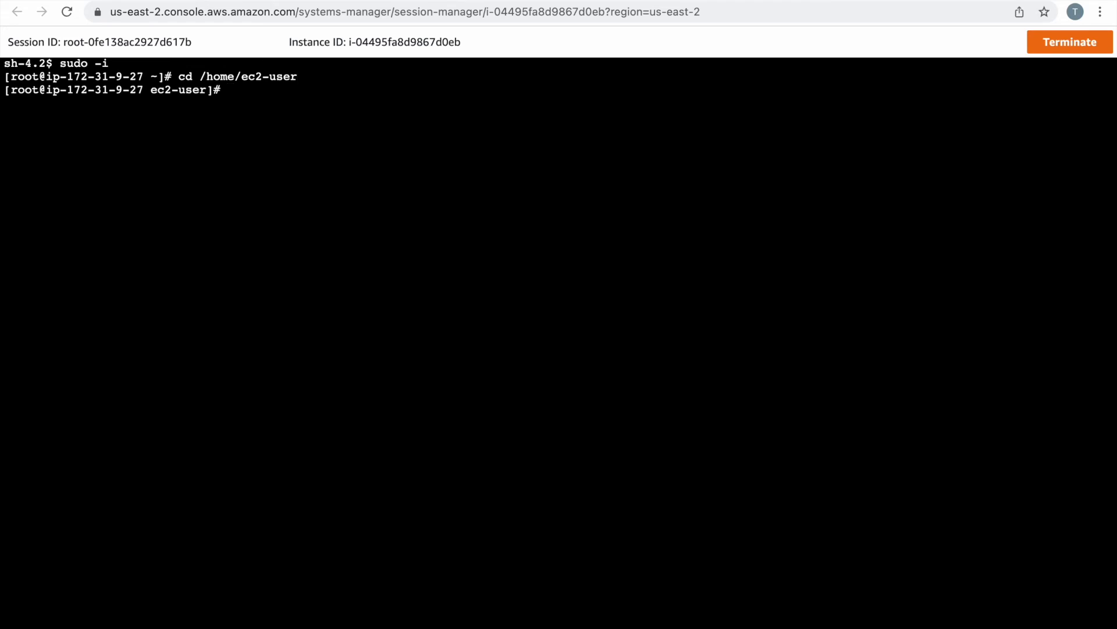
text(ll)
key(Return)
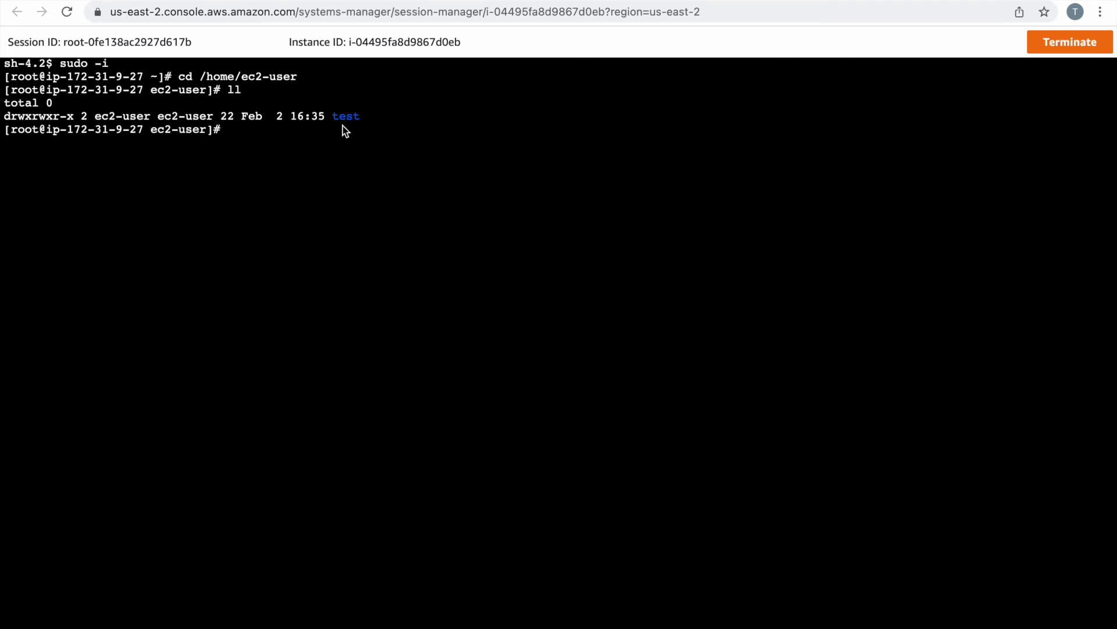
Enter the test directory and list its files with ll
text(cd test)
key(Return)
text(ll)
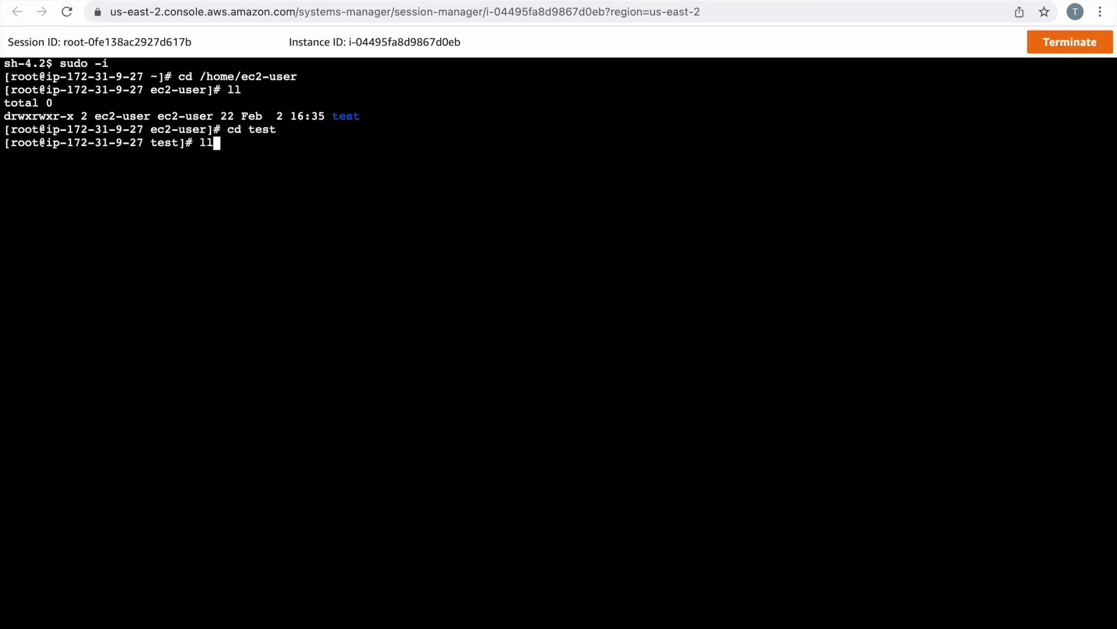
key(Return)
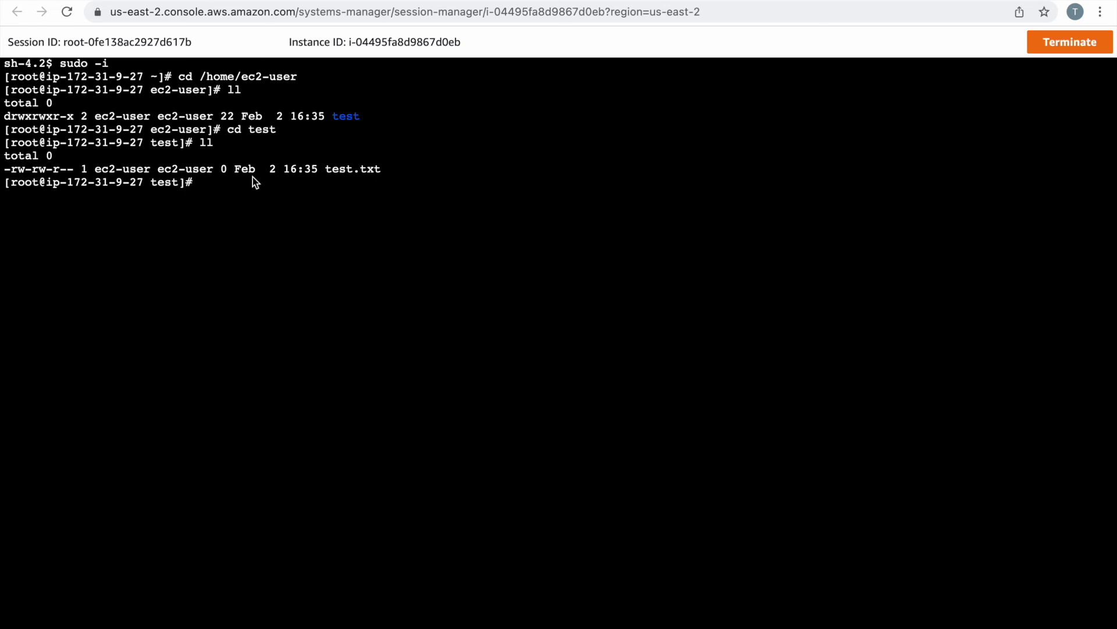
Return to the EC2 Instances list and terminate the ec2ohio instance
click(117, 0)
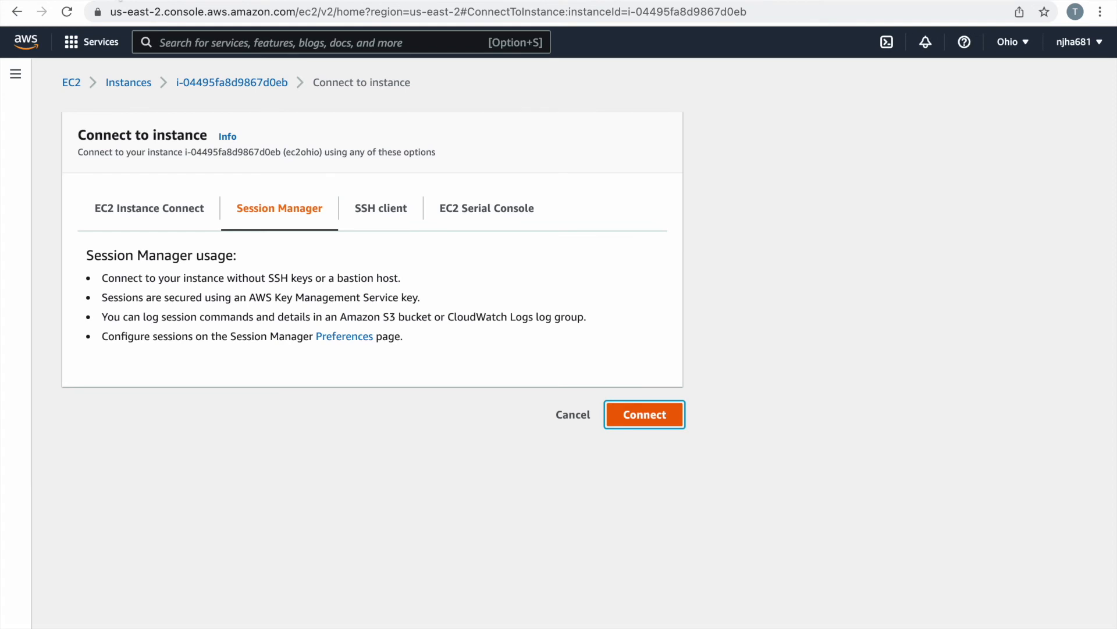
click(142, 85)
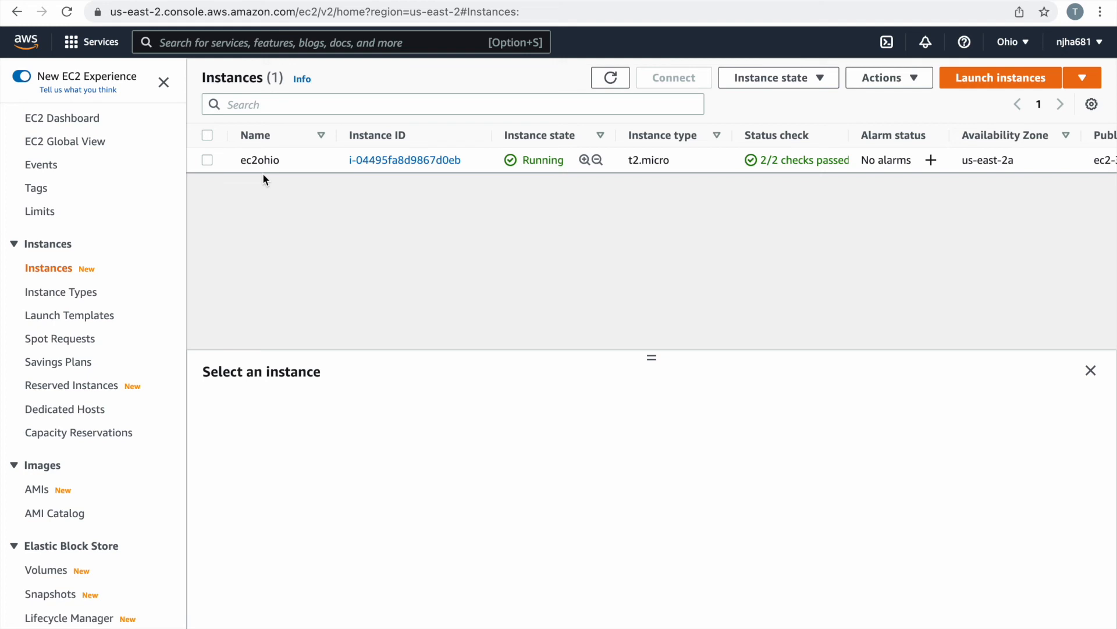
click(207, 161)
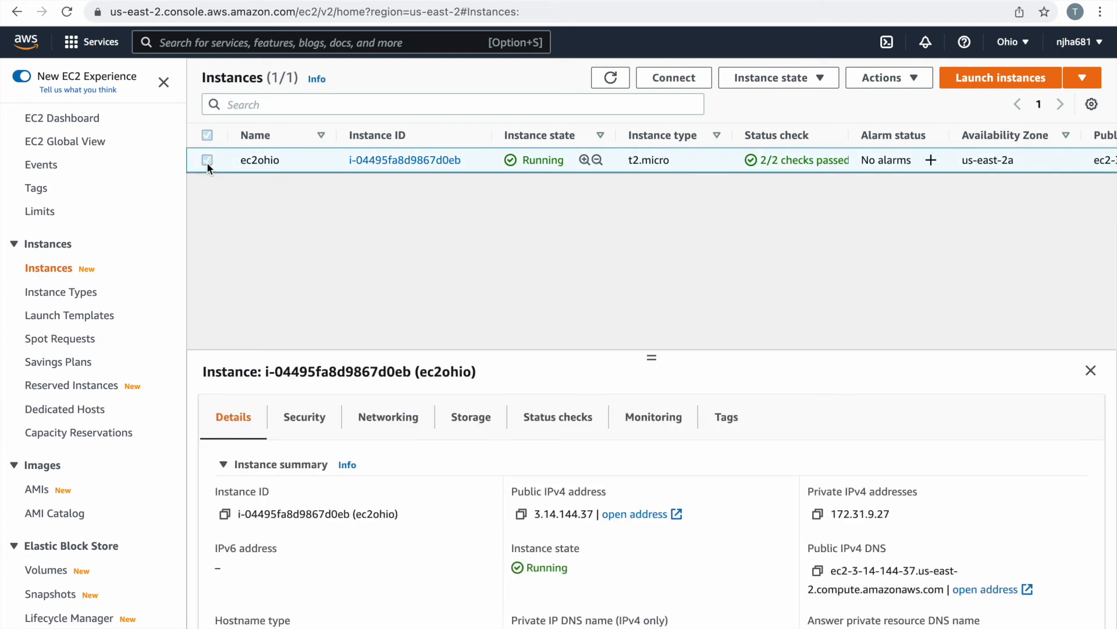
click(794, 85)
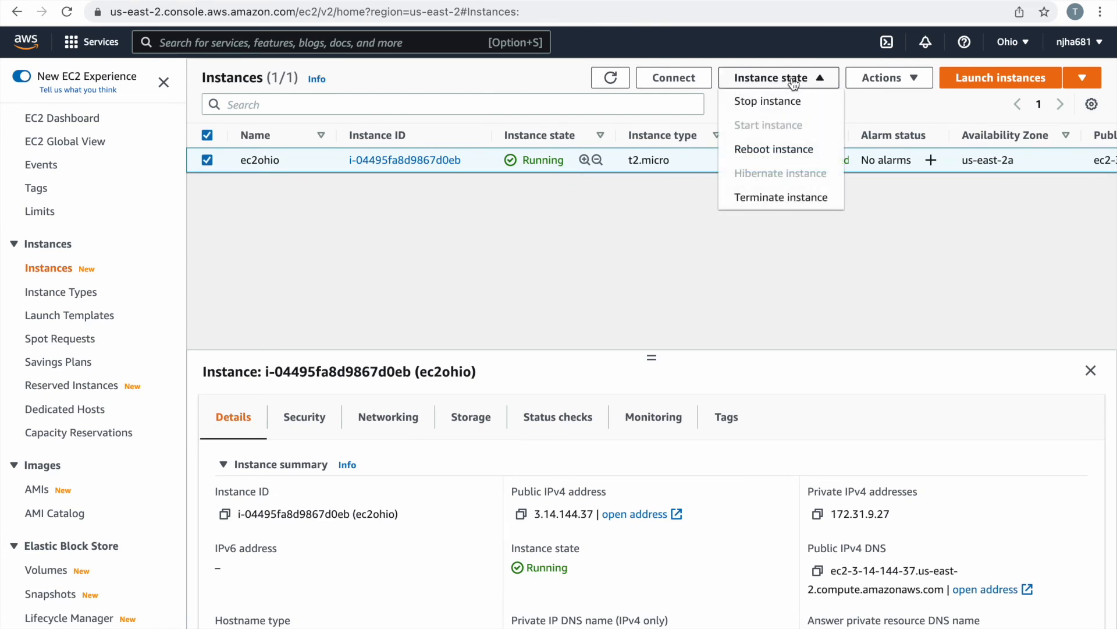
click(780, 201)
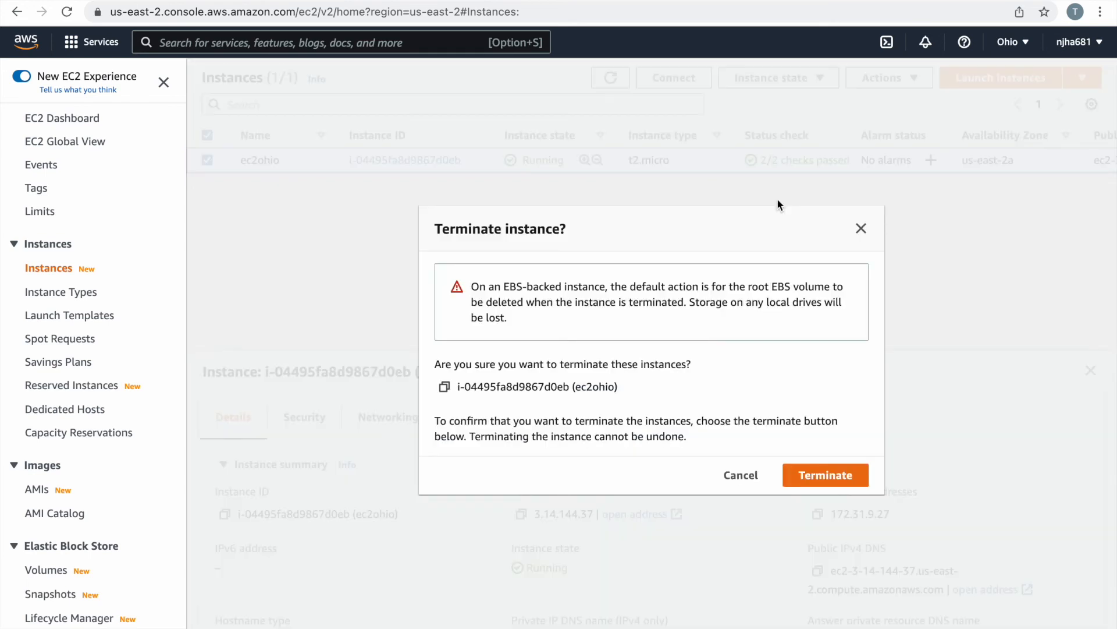
click(830, 476)
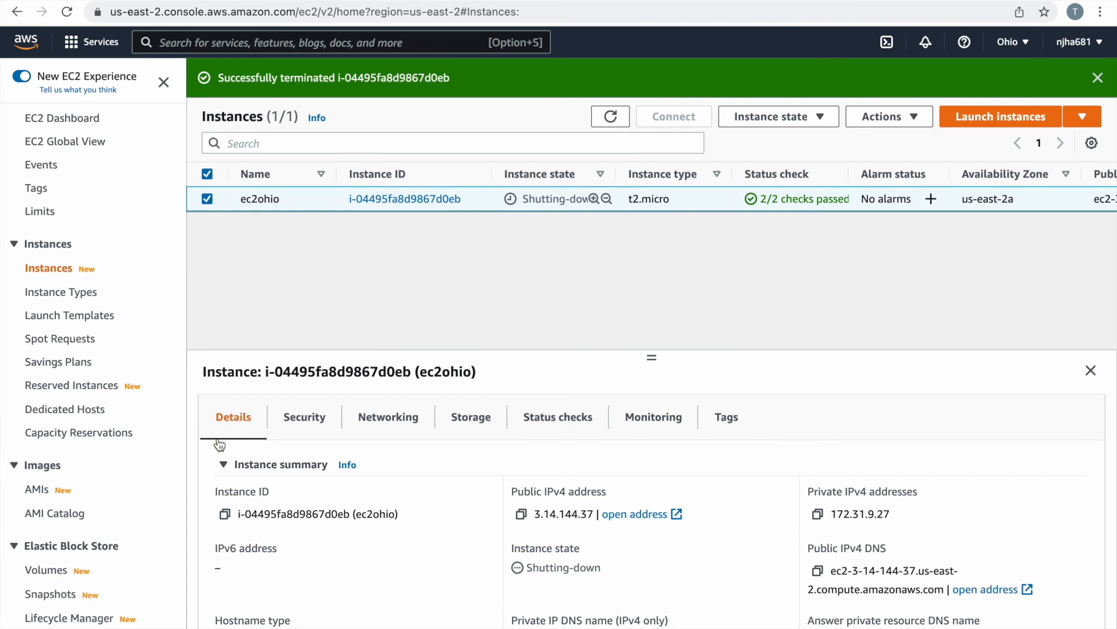
Deregister the amitest AMI in the Ohio region
click(36, 489)
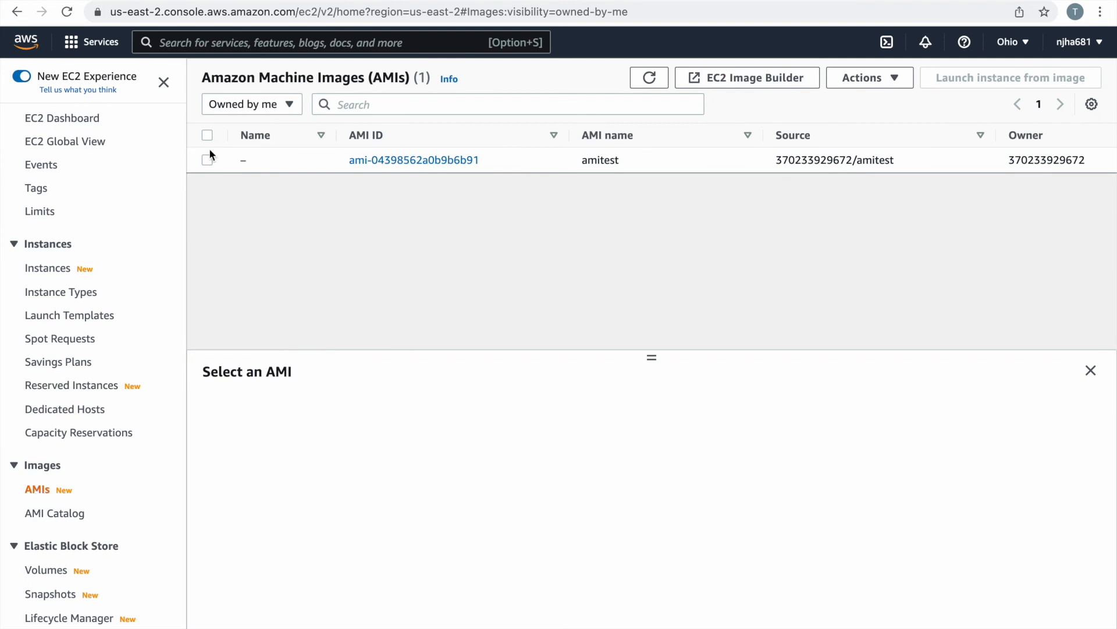
click(207, 160)
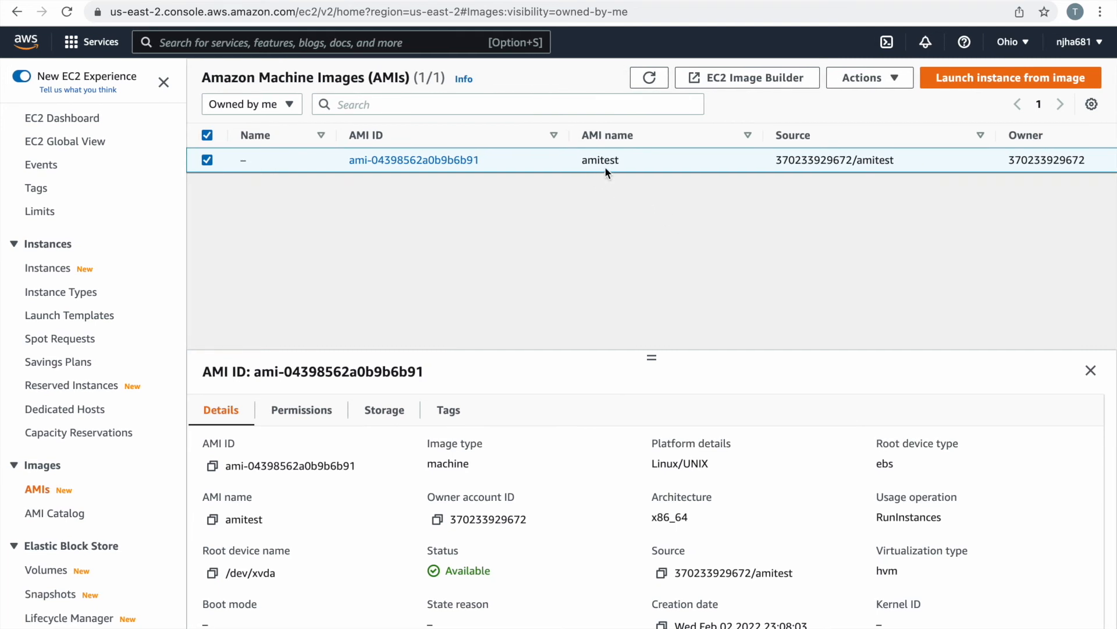
click(873, 81)
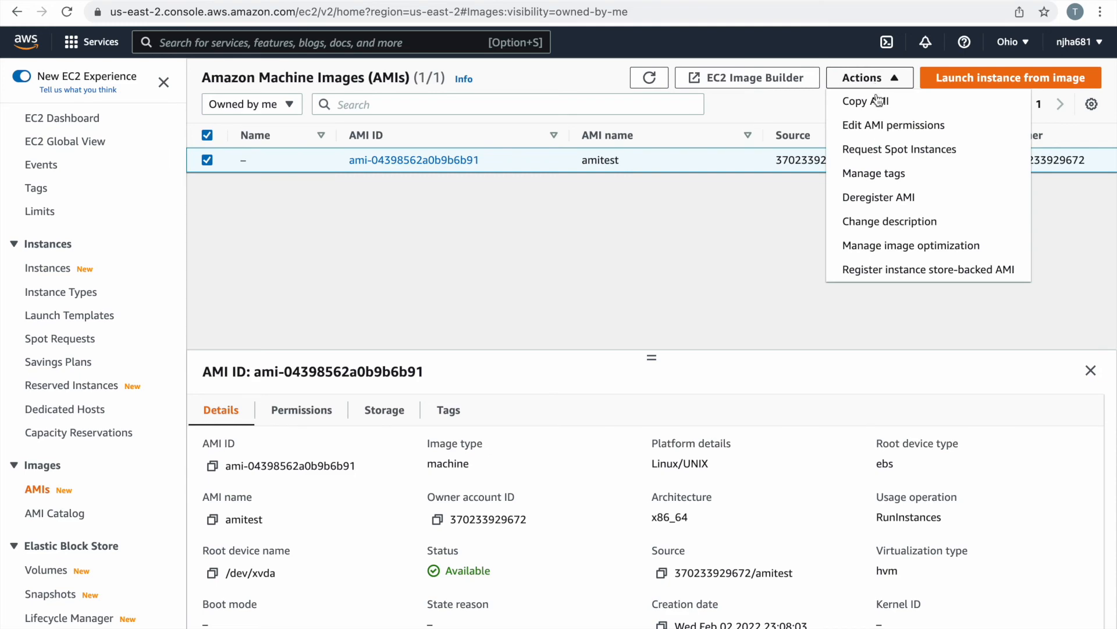
click(886, 199)
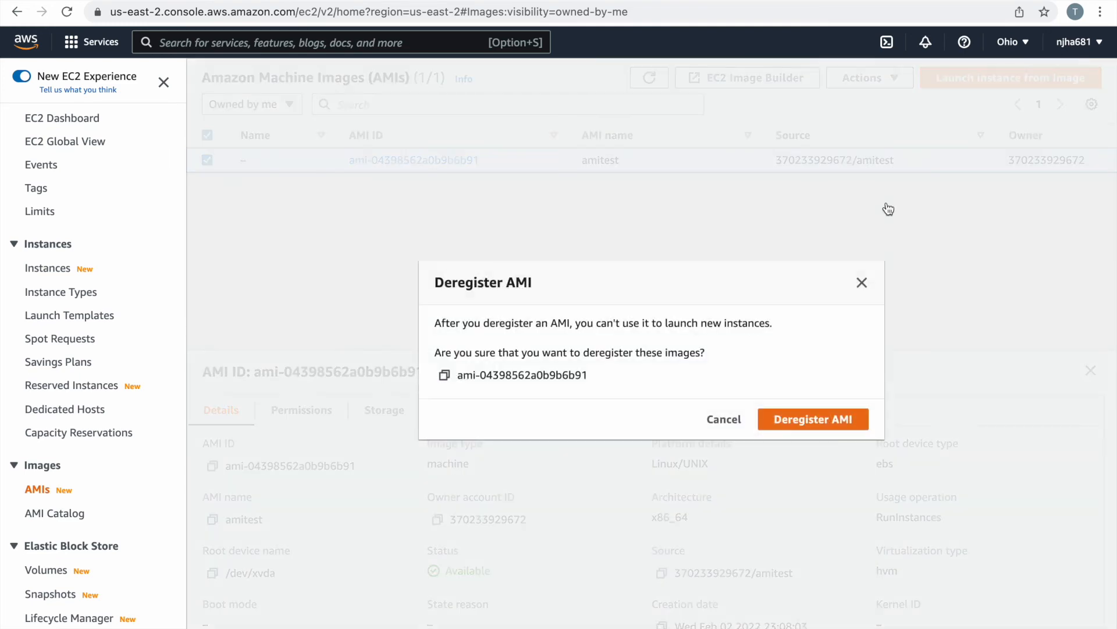
click(838, 417)
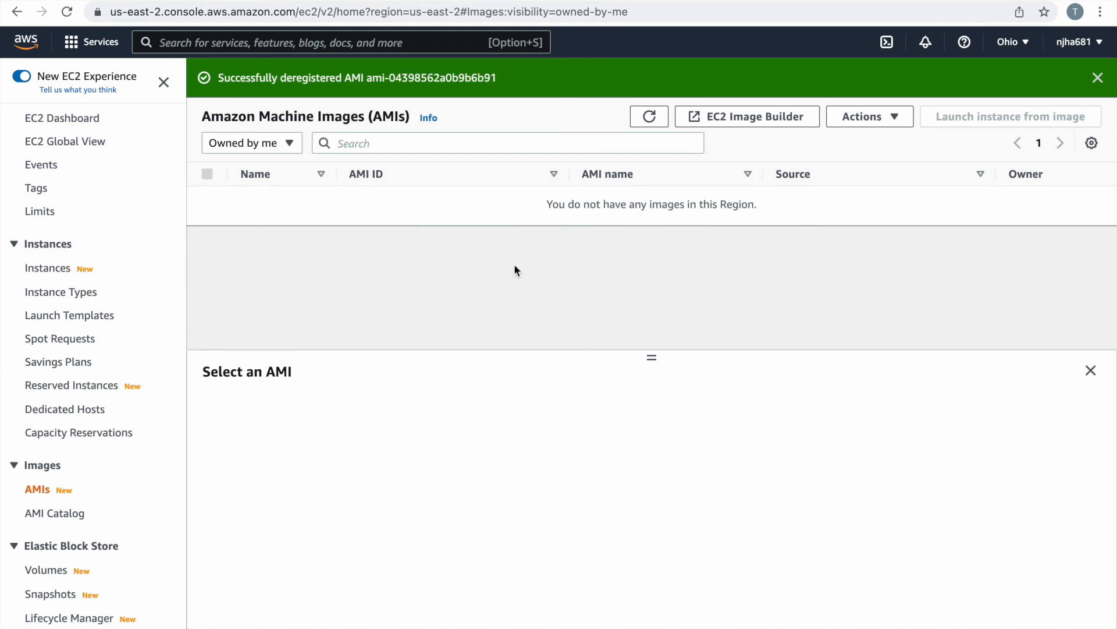
Delete the 8 GiB snapshot of the copied AMI in the Ohio region
scroll(64, 544, down, 1)
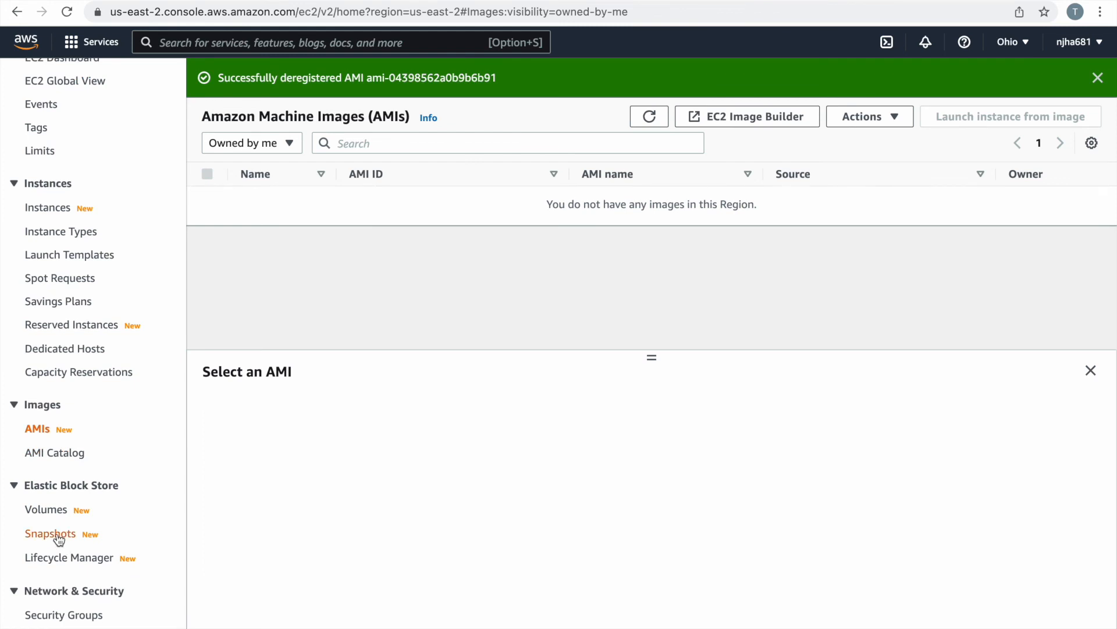
click(58, 535)
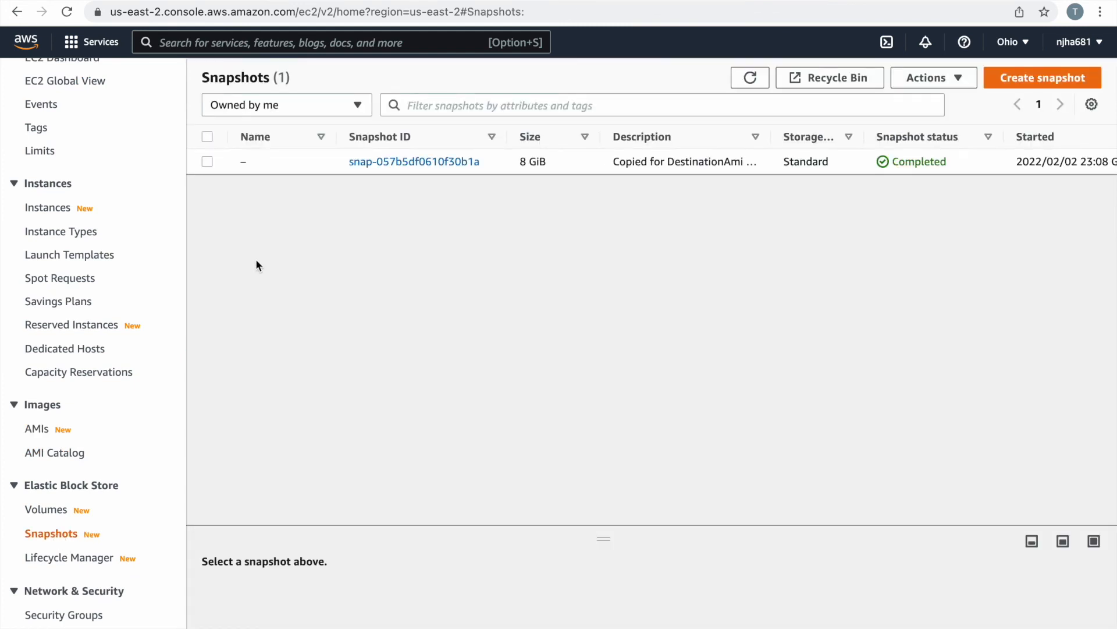
click(207, 162)
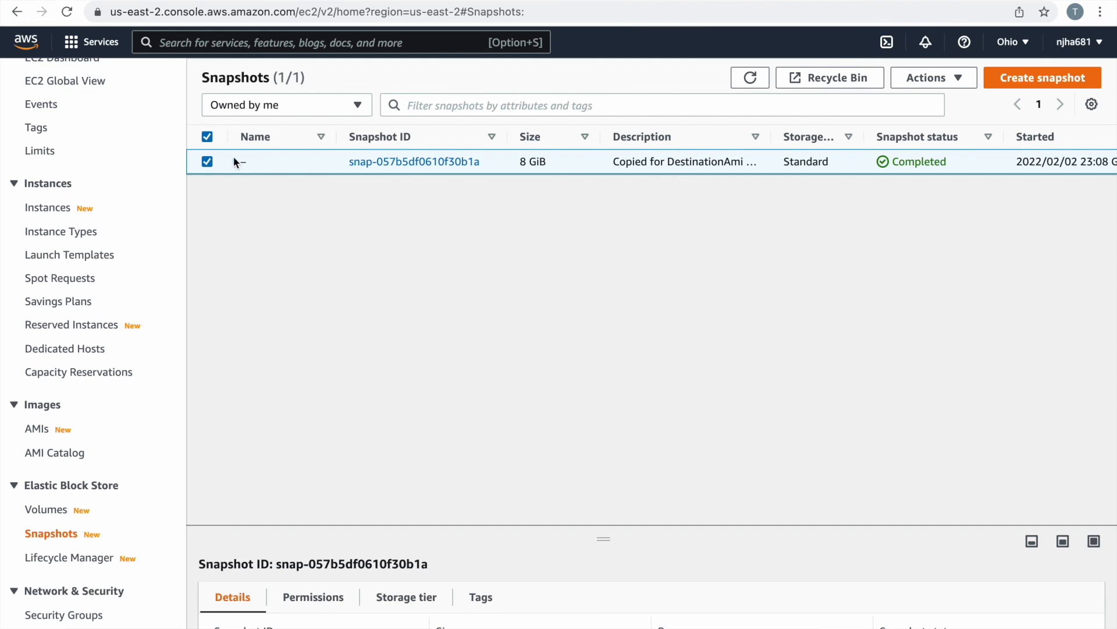
click(941, 87)
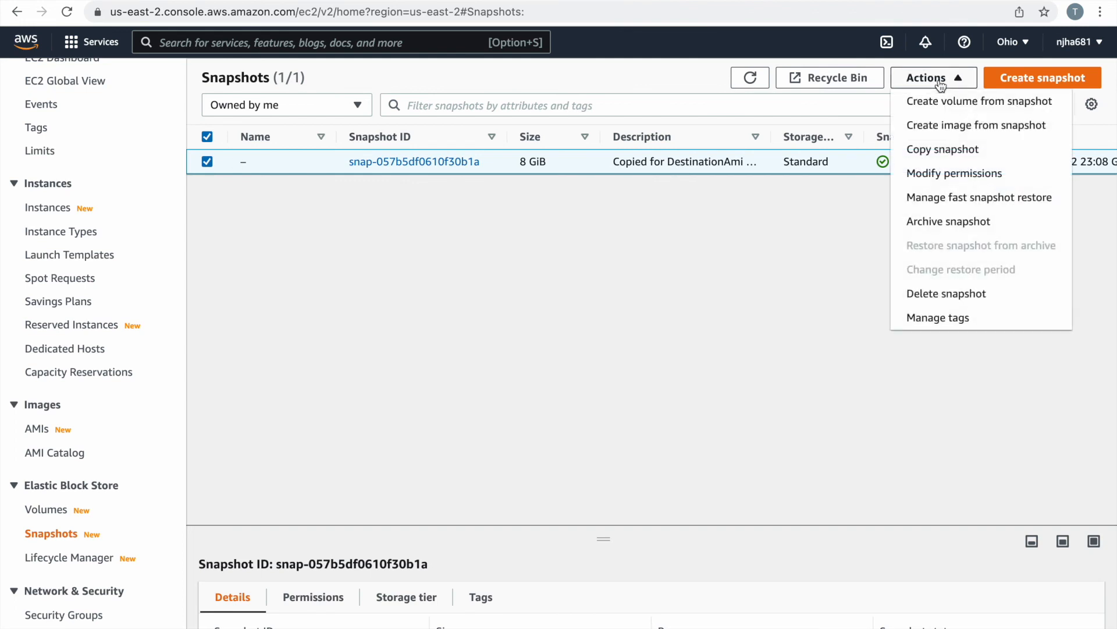
click(942, 291)
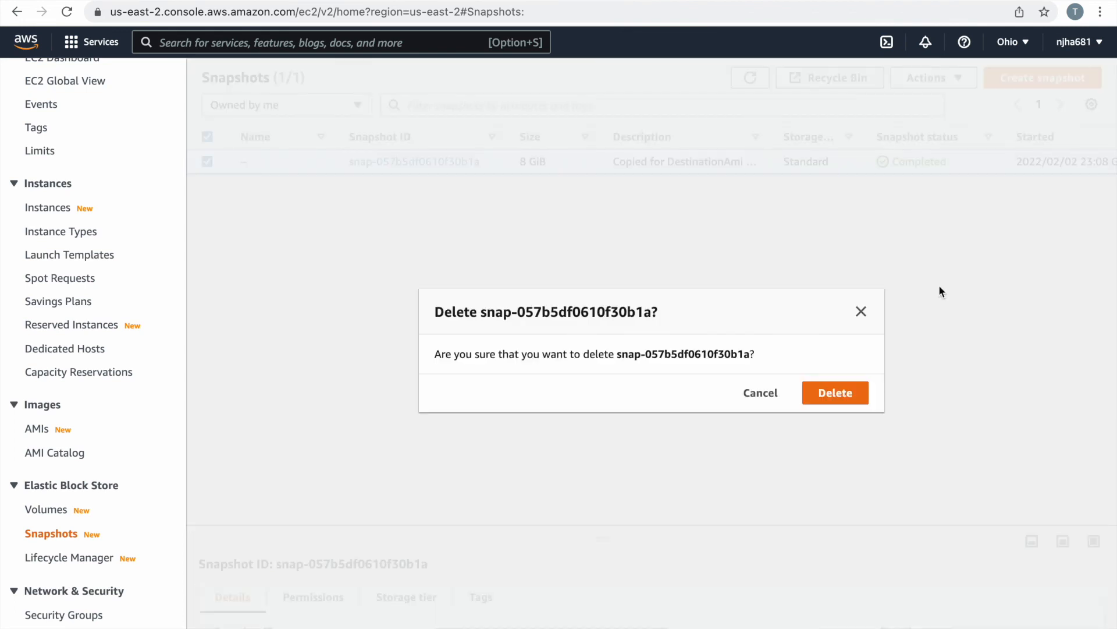
click(851, 393)
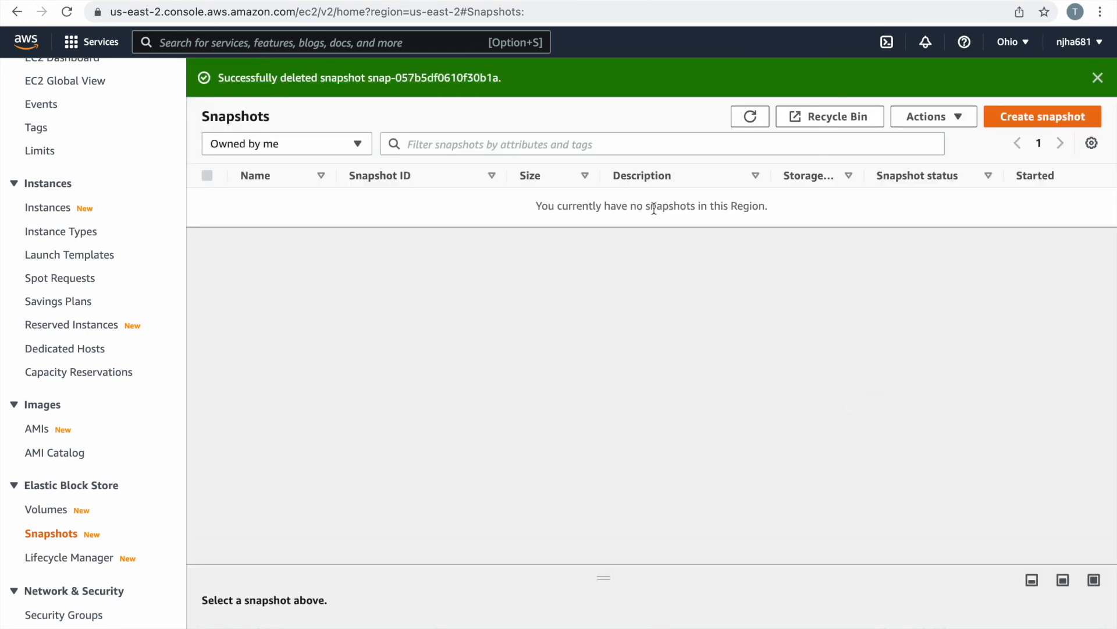
Switch to the US East (N. Virginia) region and terminate the ec2fromami and app_server instances
click(1012, 43)
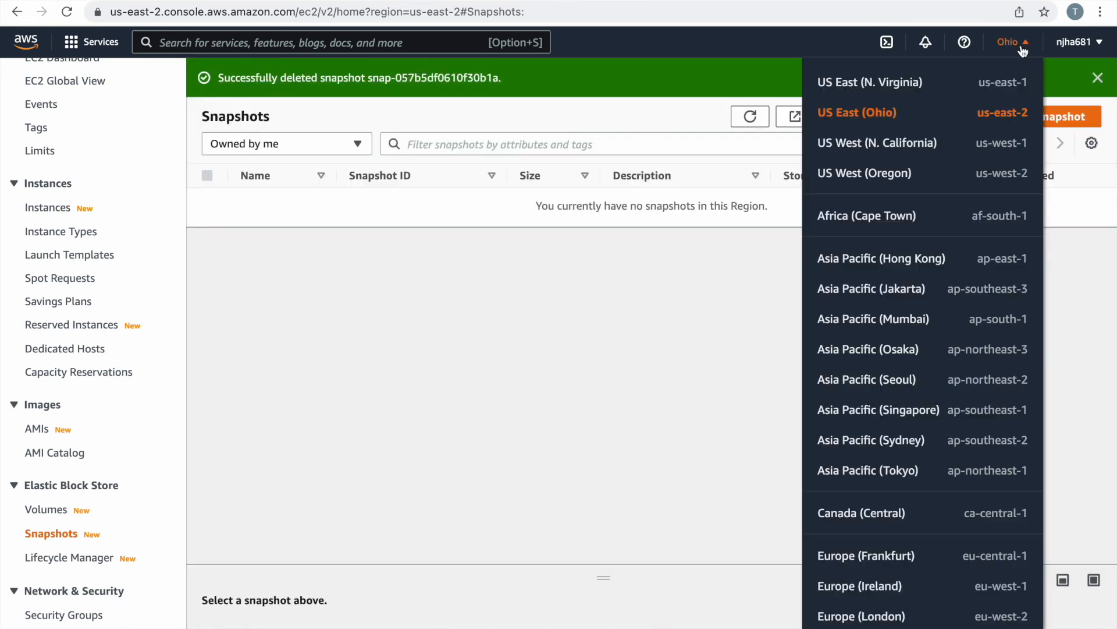
click(923, 84)
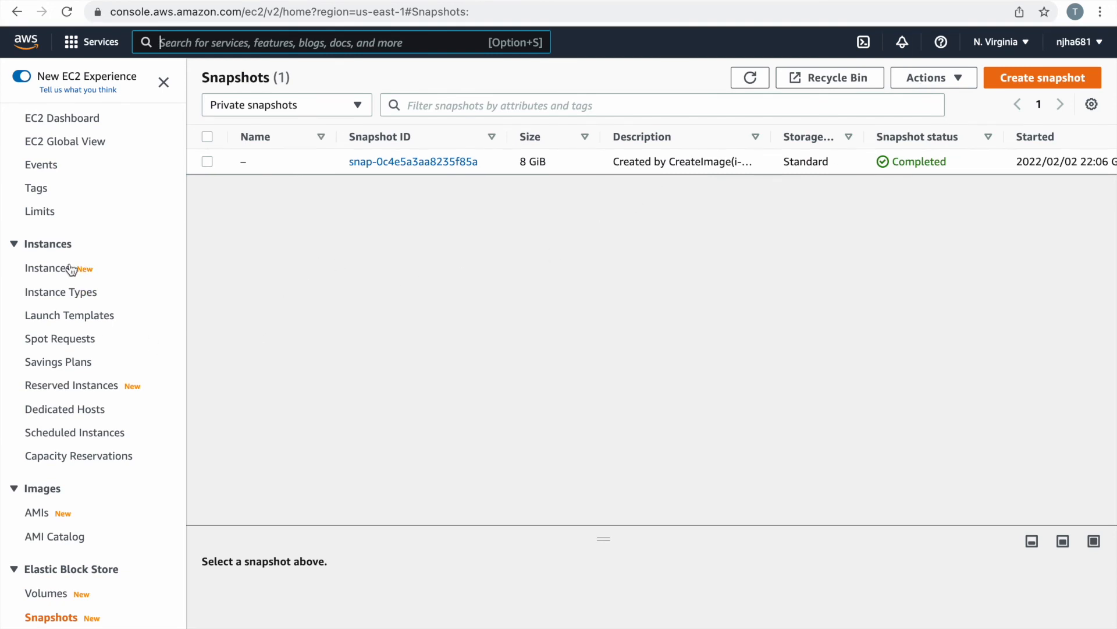
click(54, 271)
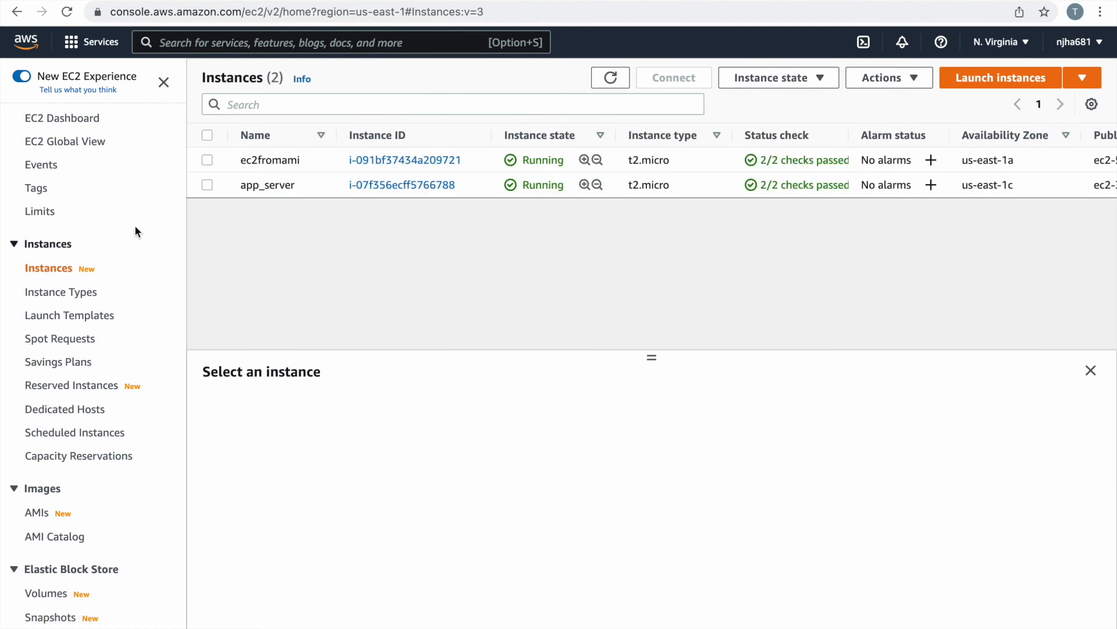
click(207, 160)
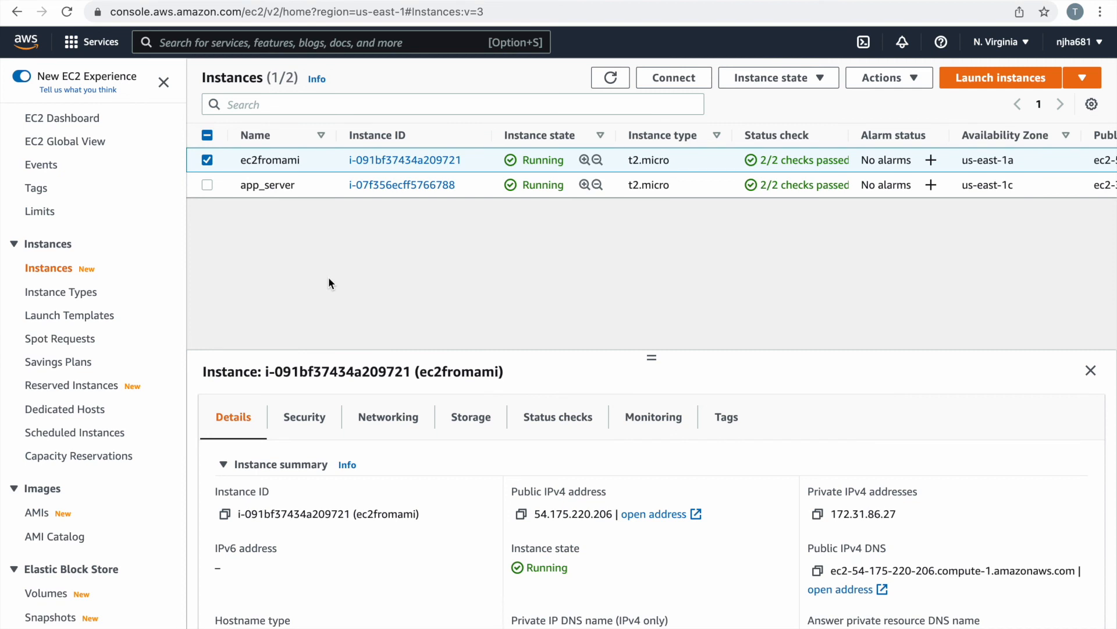
click(207, 186)
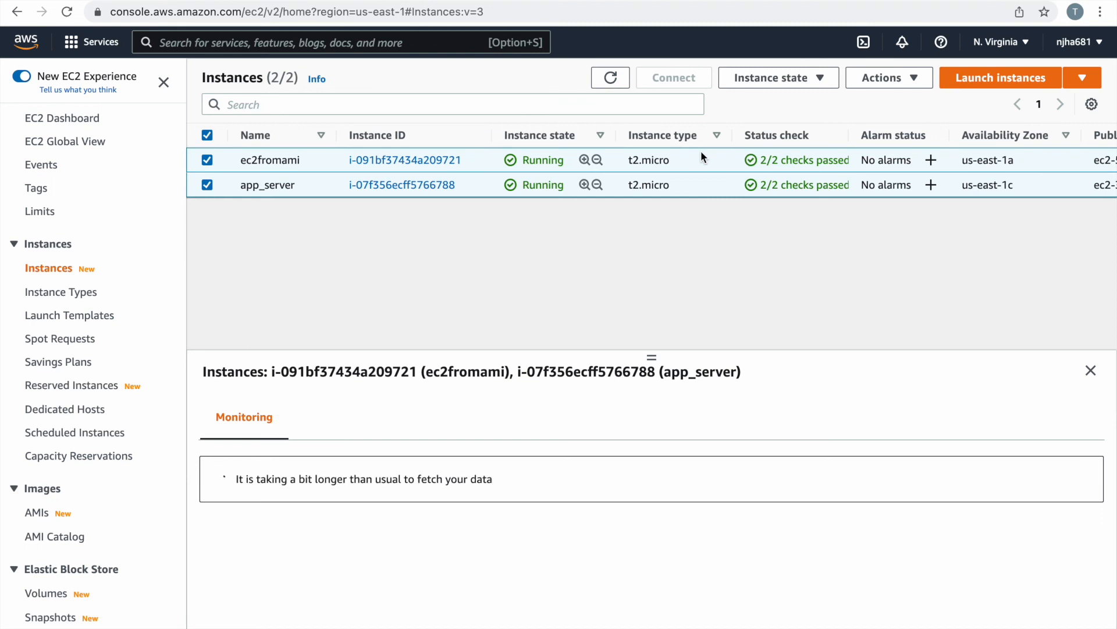
click(783, 78)
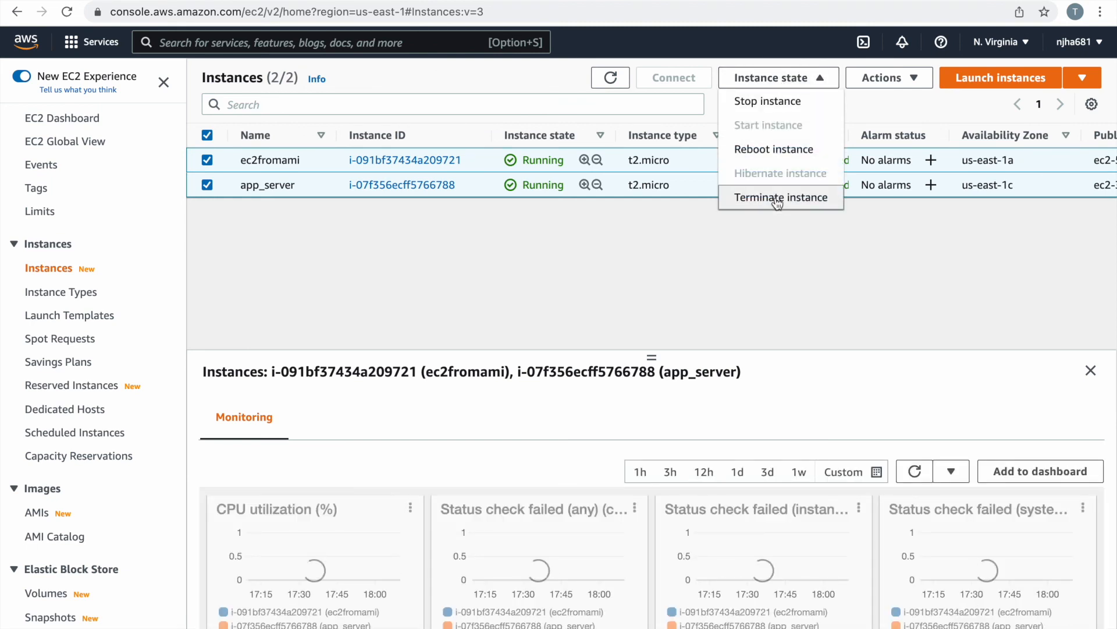
click(778, 199)
click(844, 483)
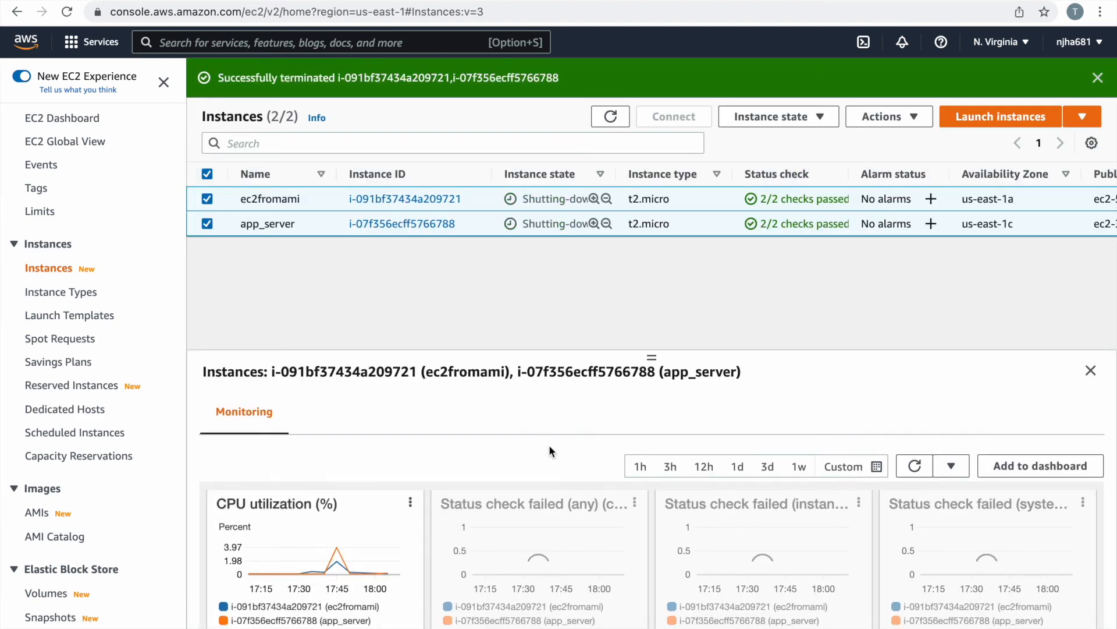
Deregister the original amitest AMI in the N. Virginia region
scroll(551, 448, down, 2)
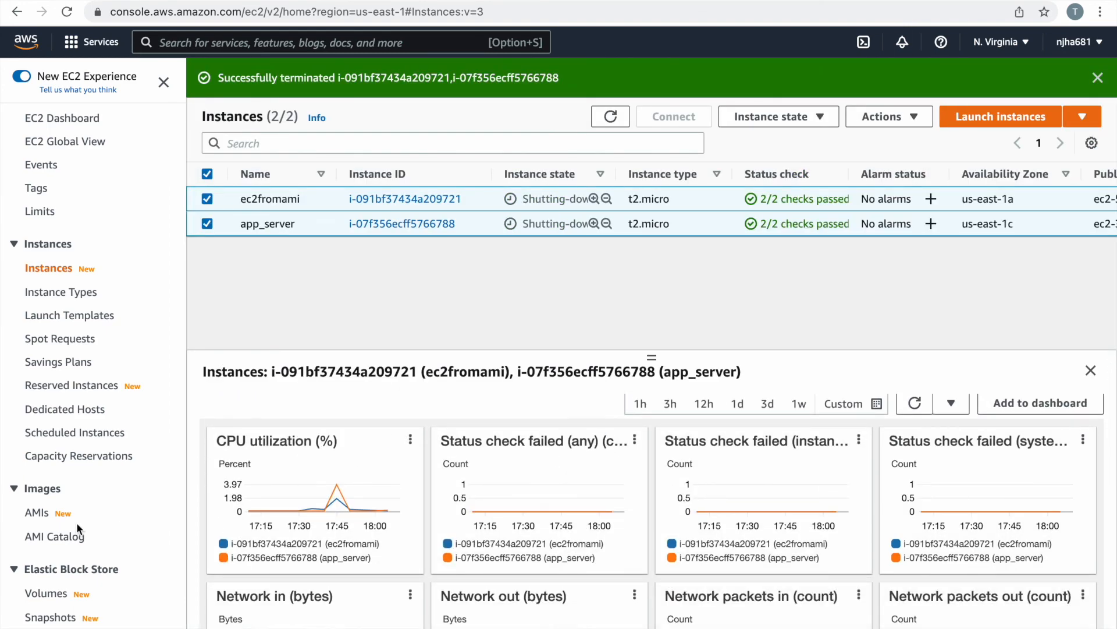
click(38, 515)
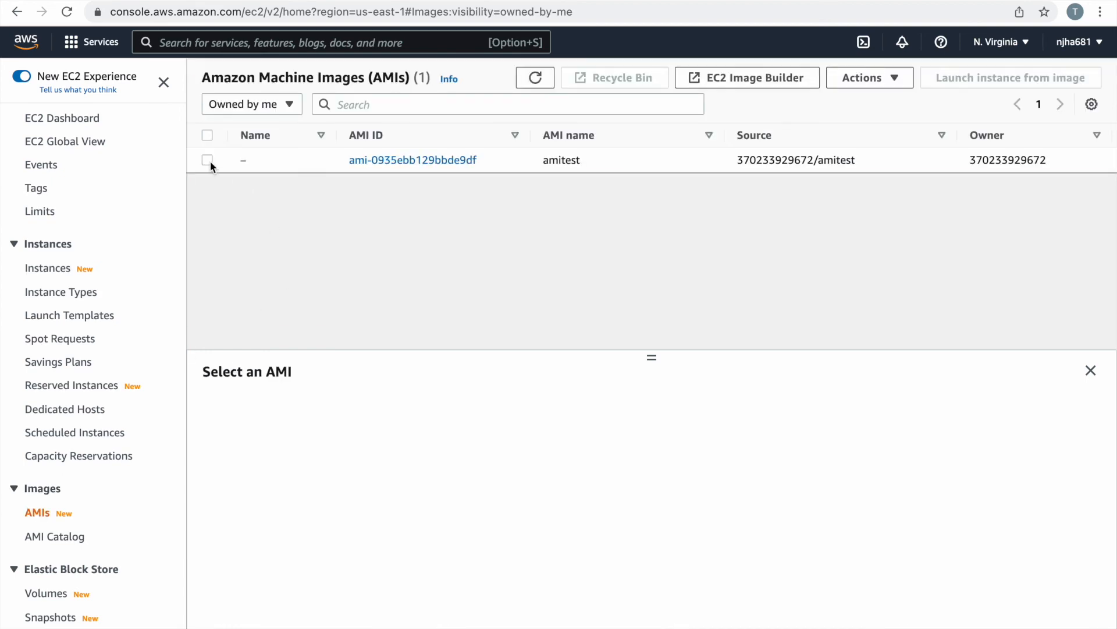
click(209, 162)
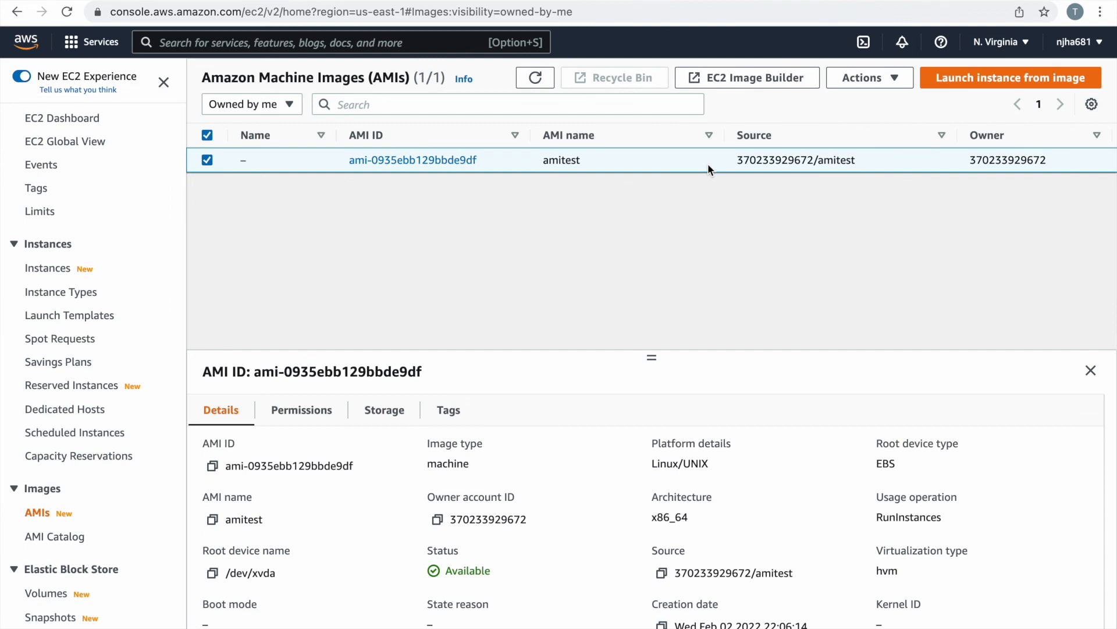
click(868, 82)
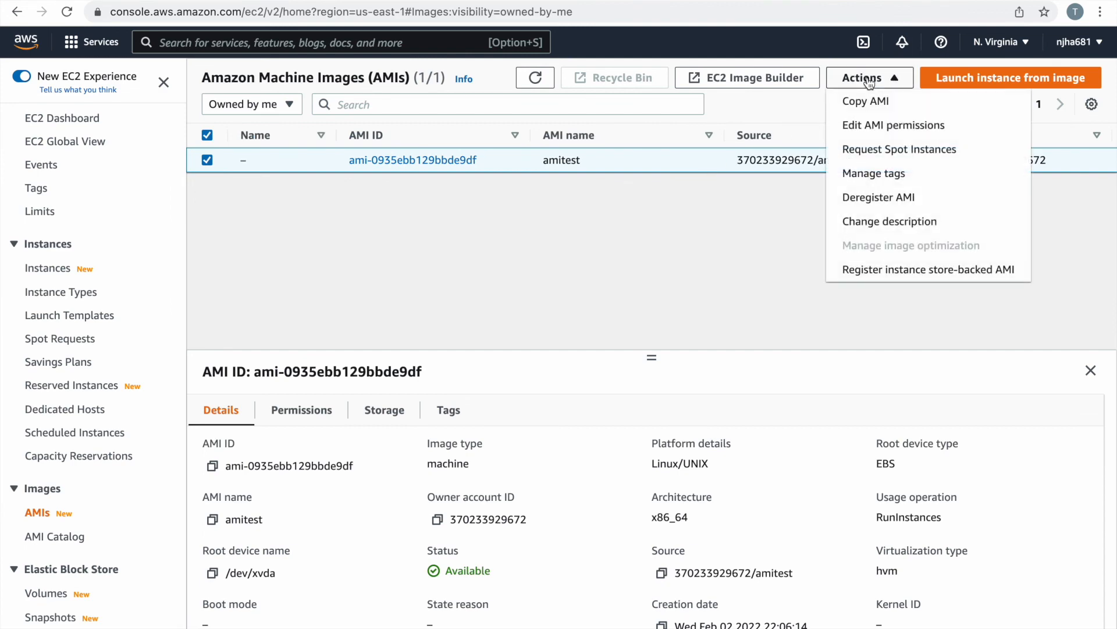
click(882, 196)
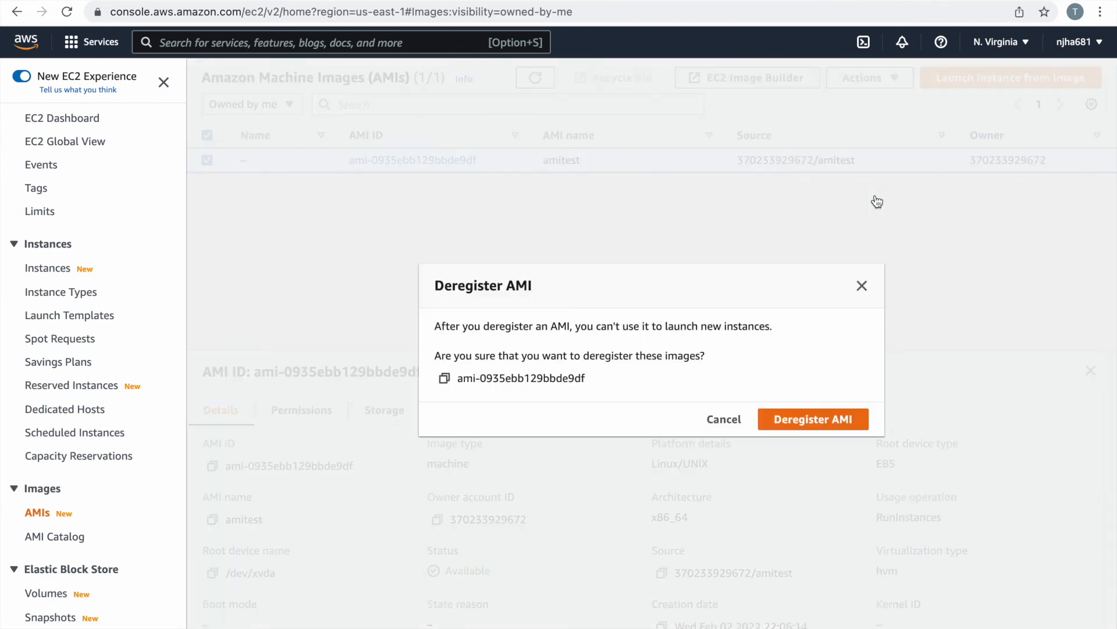
click(822, 424)
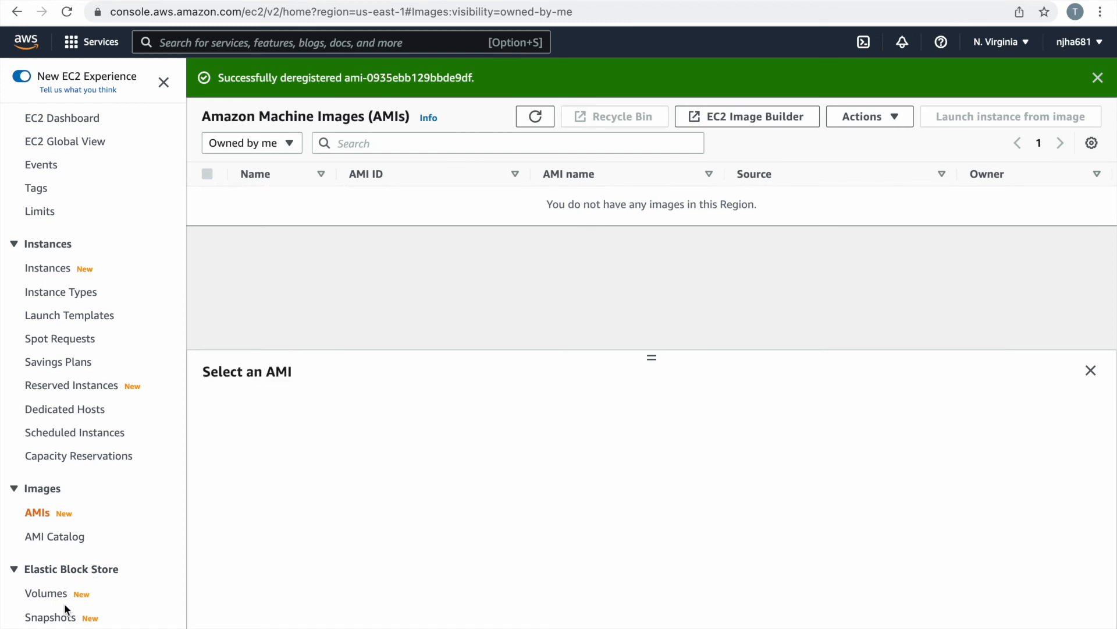
Delete the 8 GiB snapshot in the N. Virginia region and return to the EC2 Dashboard to check the remaining resources
click(58, 618)
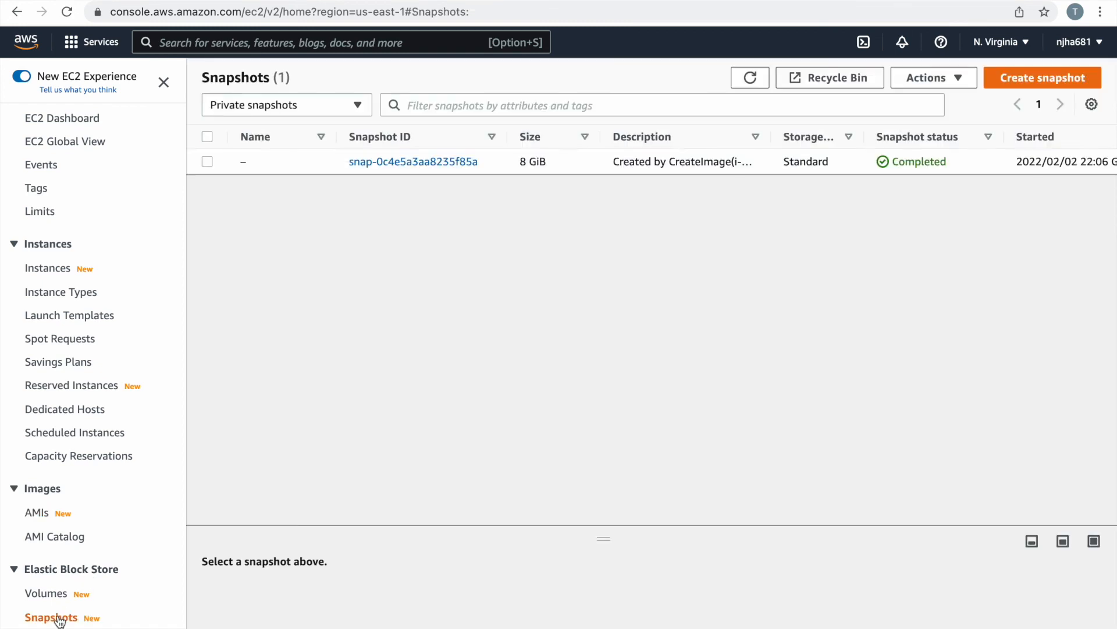
click(207, 162)
click(926, 80)
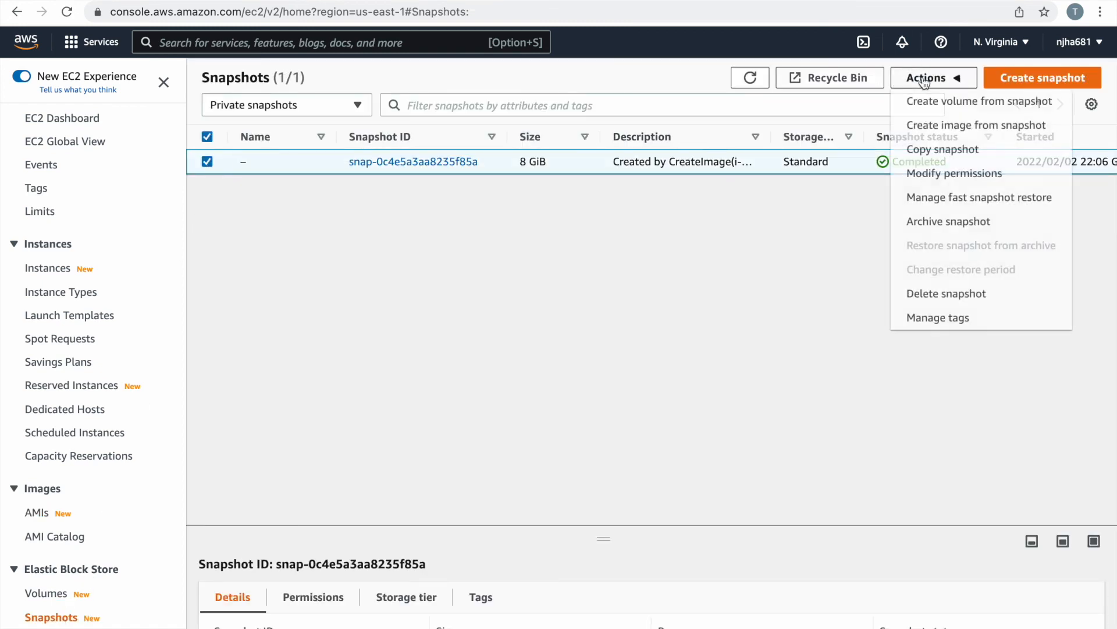
click(936, 294)
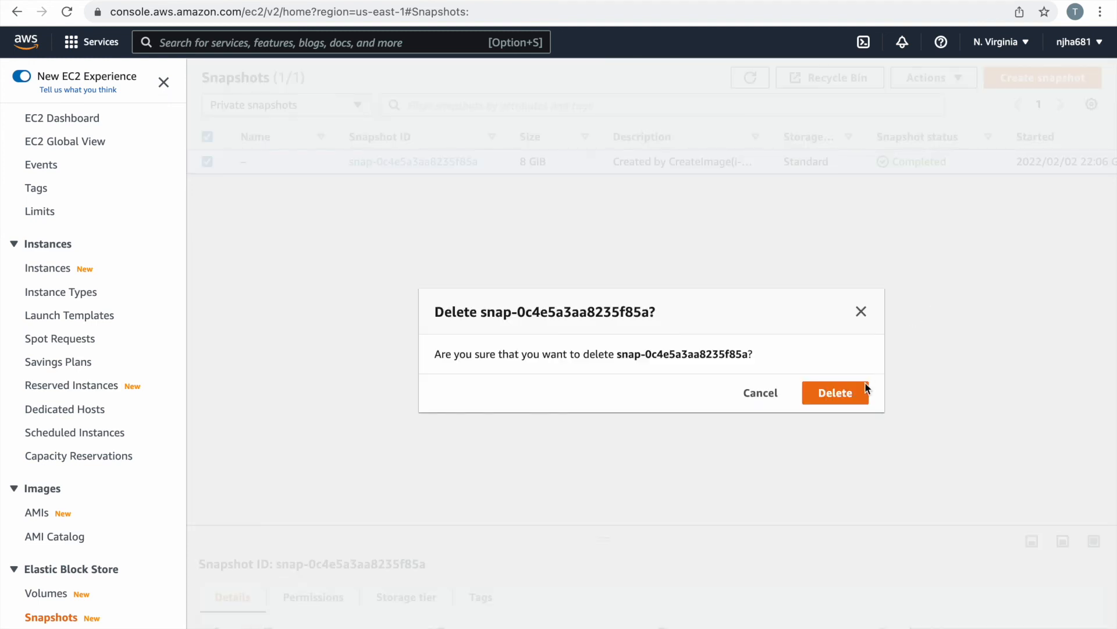
click(847, 393)
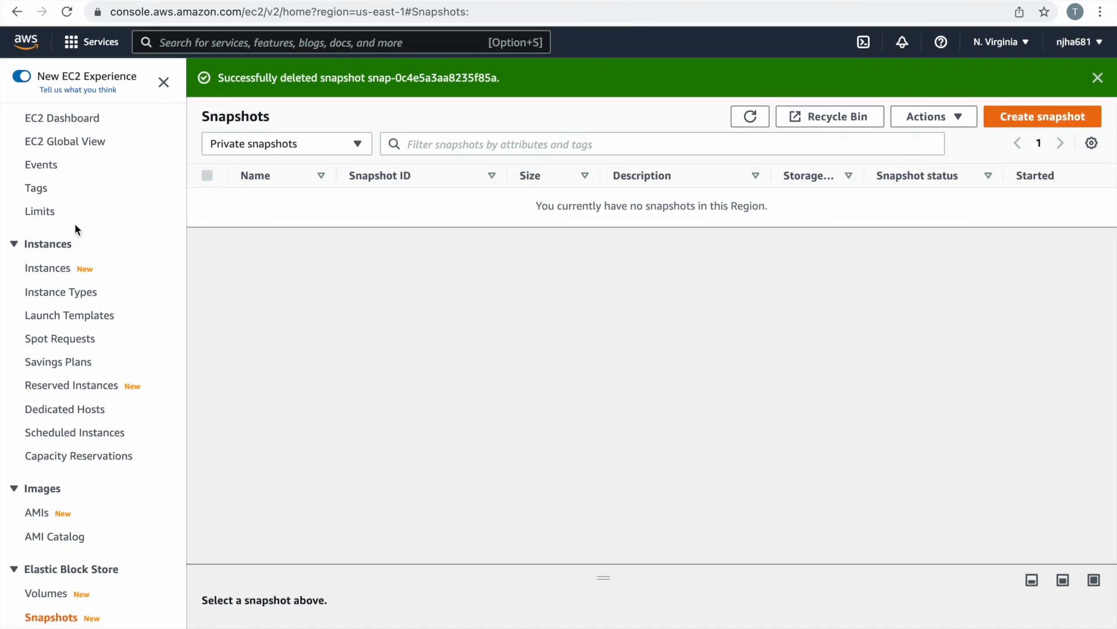
click(68, 120)
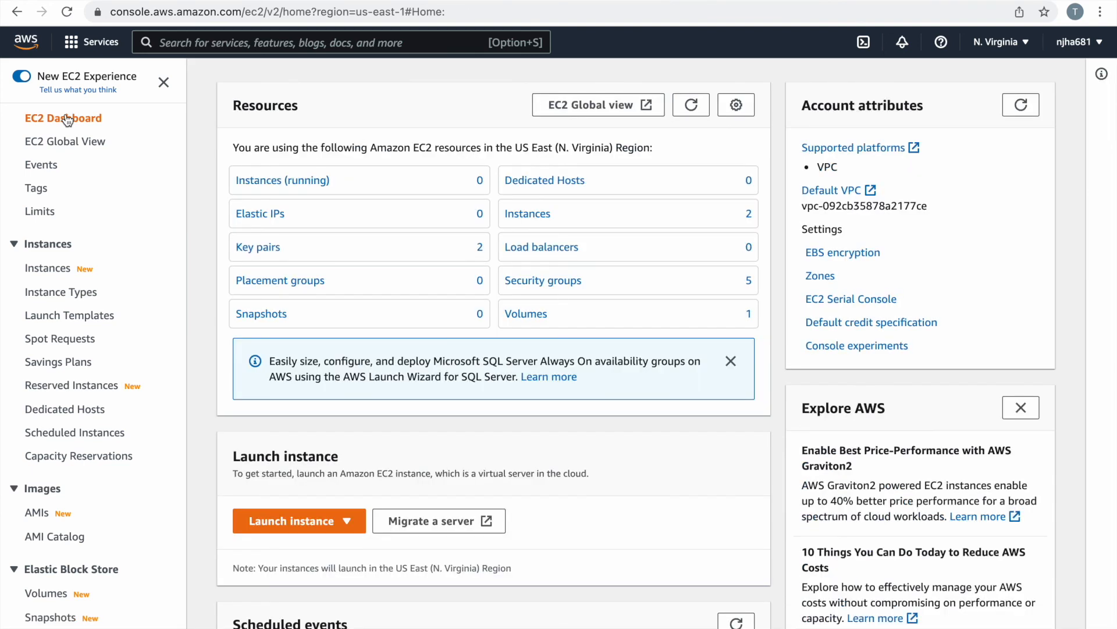